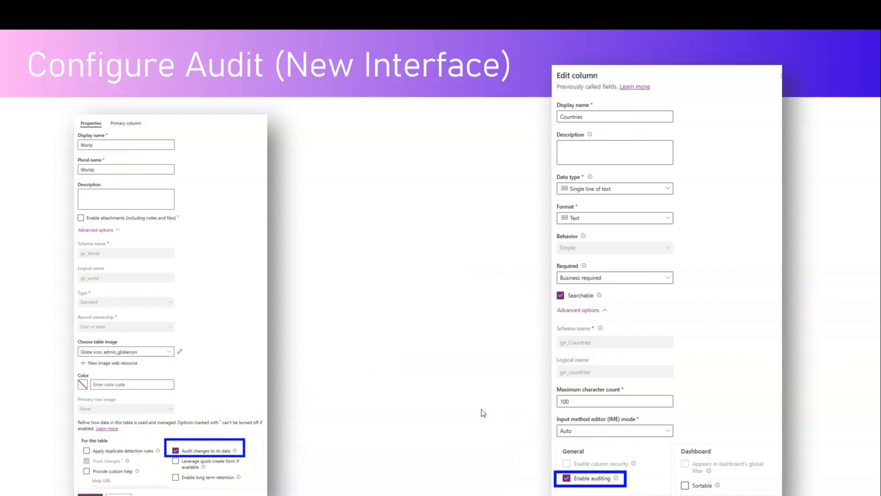
key("Right")
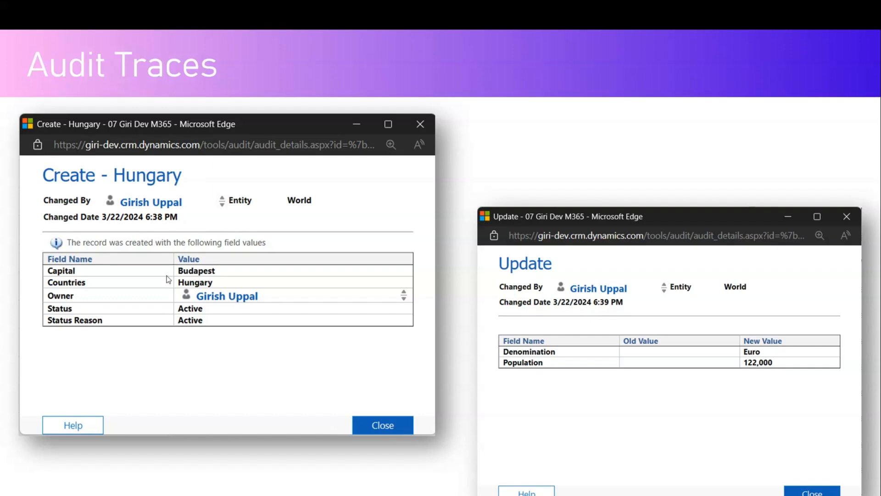
mouse_move(198, 262)
left_mouse_down()
mouse_move(156, 275)
mouse_move(270, 289)
mouse_move(185, 241)
left_mouse_up()
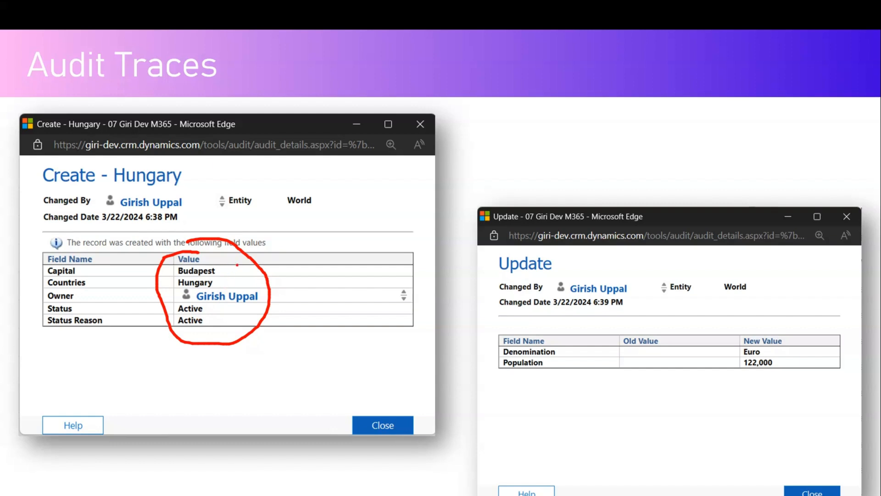
left_click_drag(317, 220, 248, 265)
mouse_move(265, 248)
left_mouse_down()
mouse_move(240, 275)
mouse_move(276, 276)
left_mouse_up()
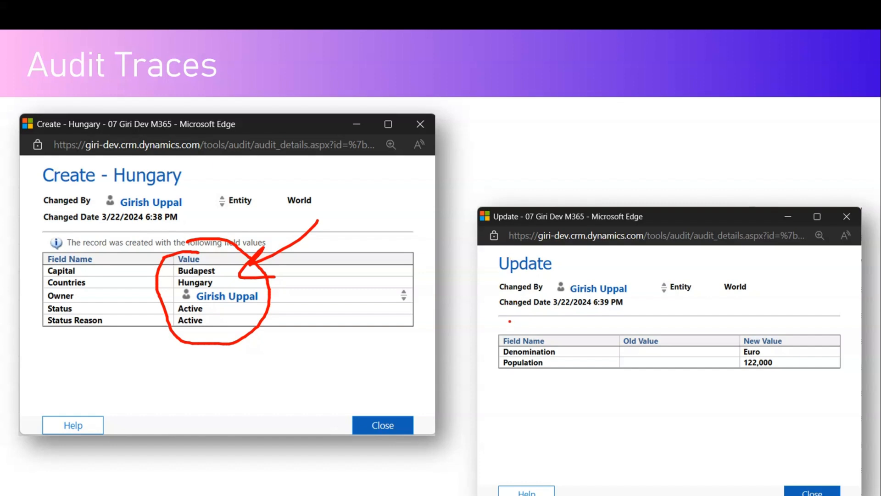
mouse_move(513, 320)
left_mouse_down()
mouse_move(560, 416)
mouse_move(824, 333)
mouse_move(546, 312)
mouse_move(493, 325)
left_mouse_up()
mouse_move(343, 262)
left_mouse_down()
mouse_move(509, 280)
mouse_move(537, 302)
left_mouse_up()
left_click_drag(516, 314, 537, 304)
left_click_drag(30, 193, 43, 184)
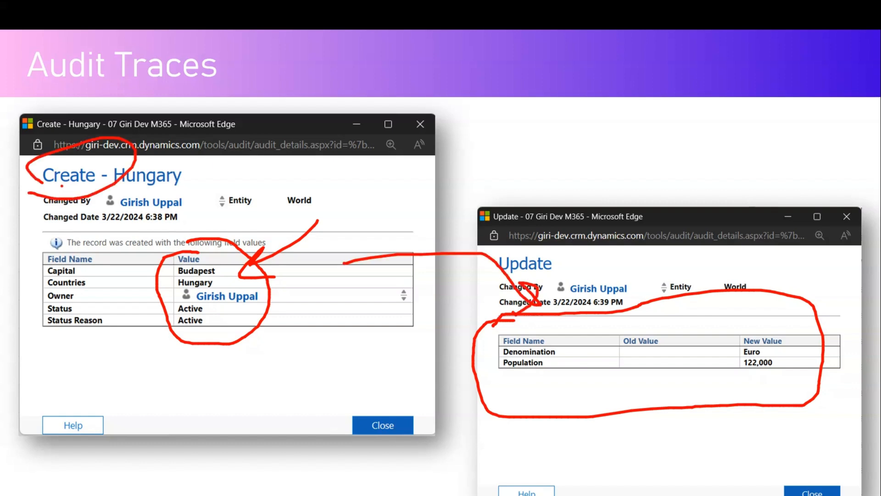
mouse_move(523, 230)
left_mouse_down()
mouse_move(577, 227)
mouse_move(465, 233)
left_mouse_up()
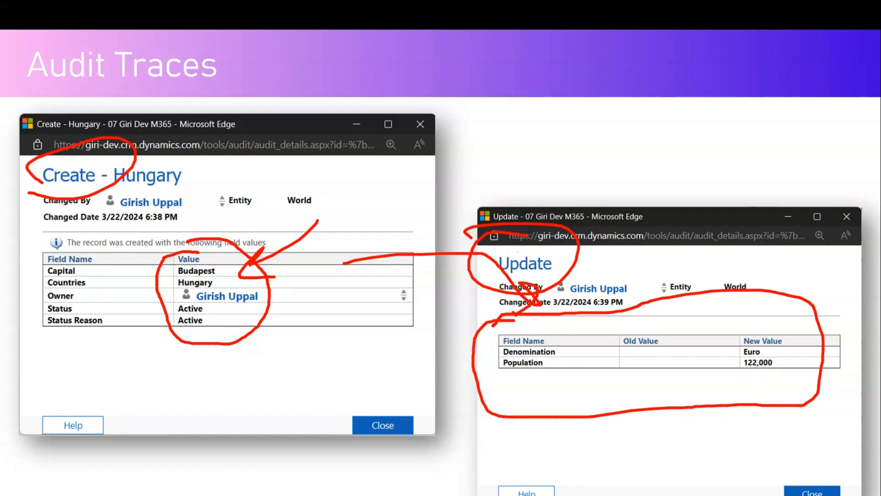
key("Escape")
key("Right")
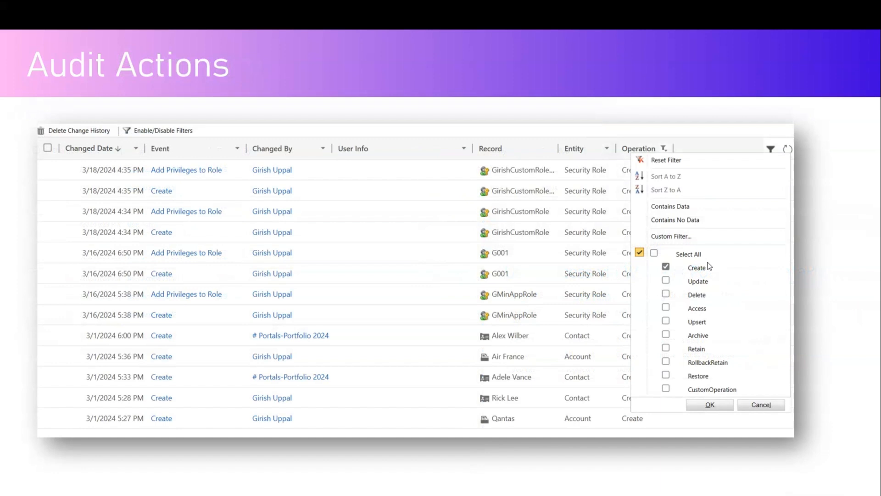
mouse_move(707, 253)
left_mouse_down()
mouse_move(619, 359)
mouse_move(748, 398)
mouse_move(739, 229)
mouse_move(658, 224)
left_mouse_up()
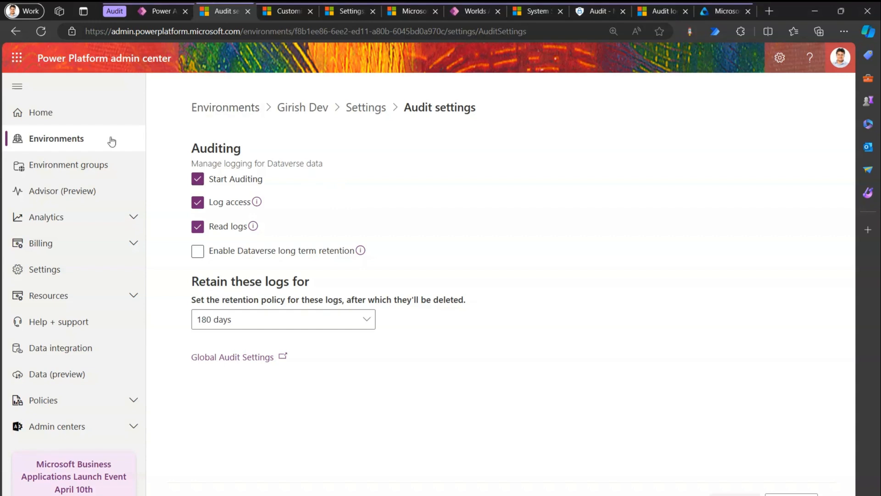
- Open the Audit settings page for the presenter's Dev environment from the environments list
left_click(95, 140)
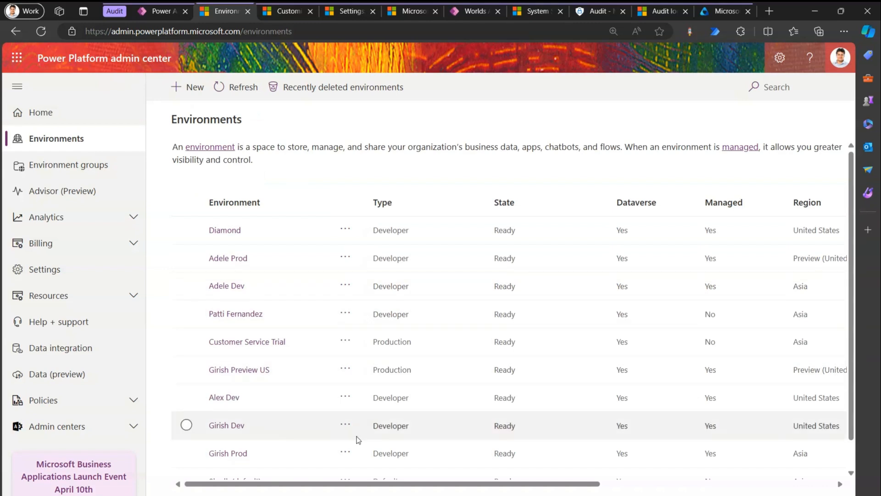
left_click(345, 427)
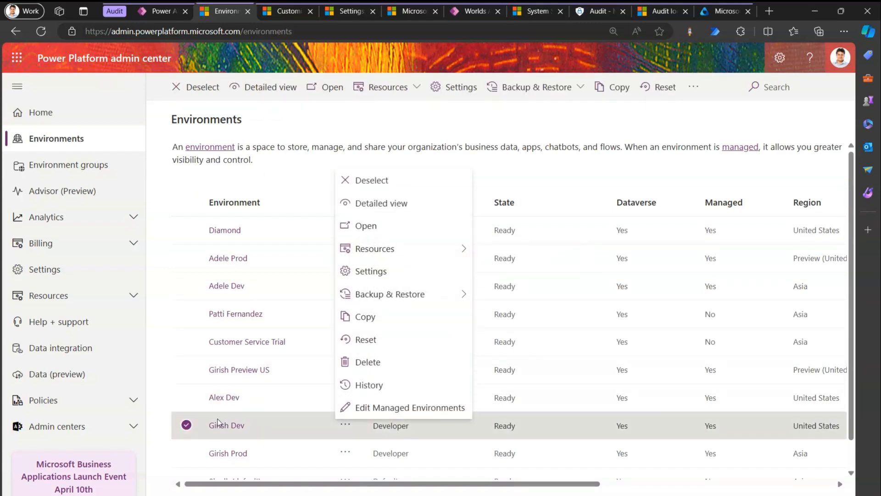
left_click(319, 111)
left_click(449, 87)
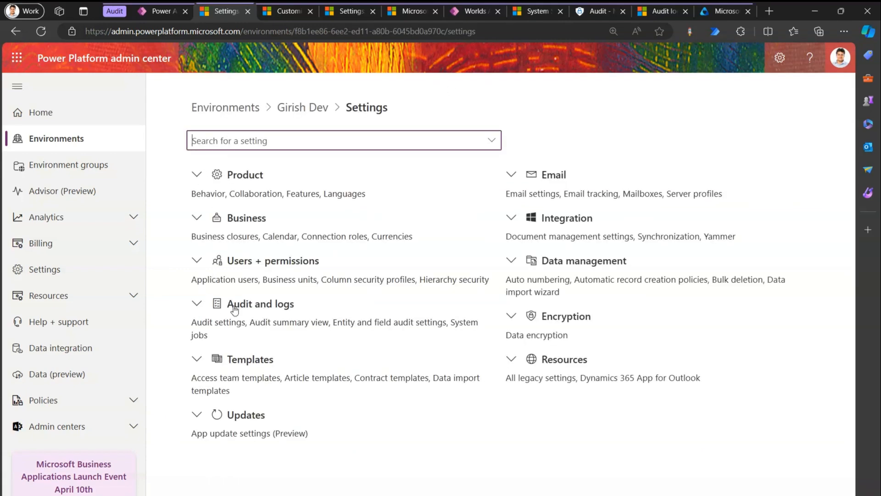
left_click(197, 303)
left_click(218, 324)
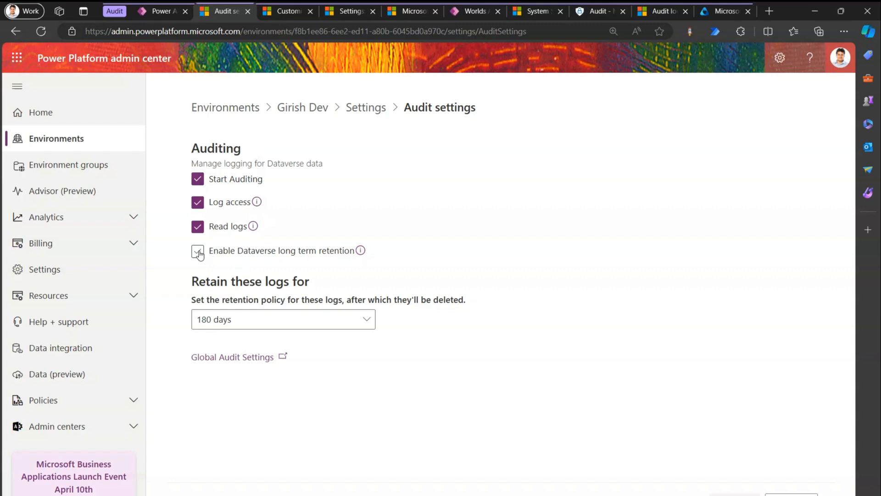
- Read the explanations of the Log access and Read logs auditing options
left_click(258, 203)
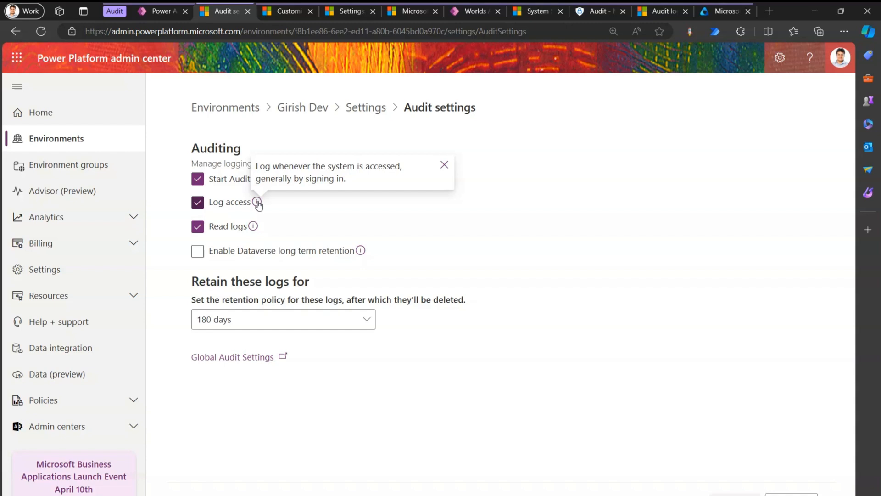
left_click(253, 227)
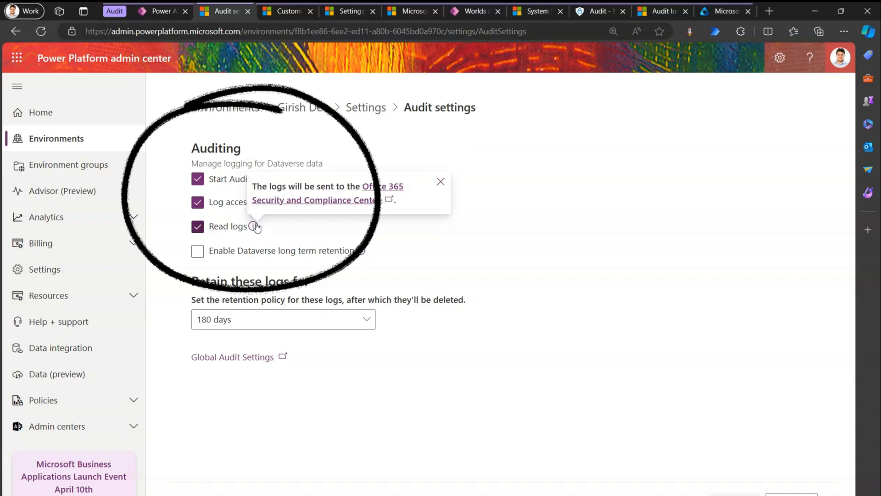
left_click(253, 226)
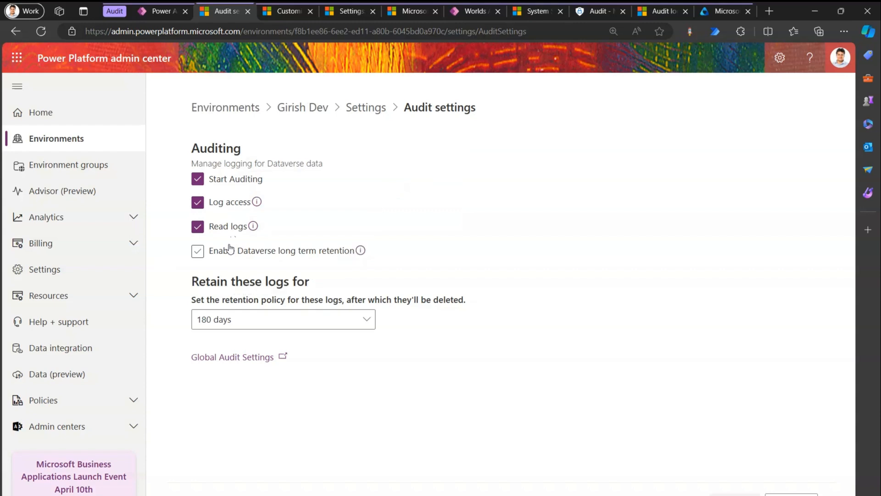
left_click(254, 227)
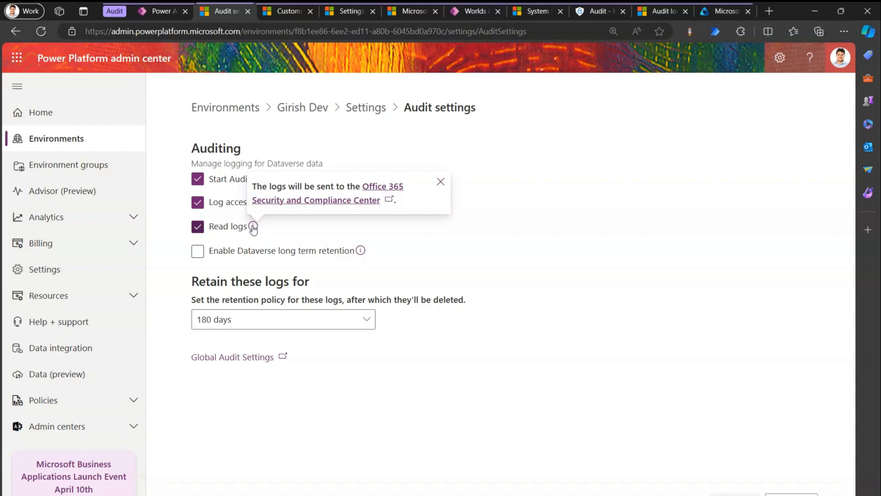
- Enable Dataverse long term retention and disable it again, and review the available log retention periods without changing the selection
left_click(198, 252)
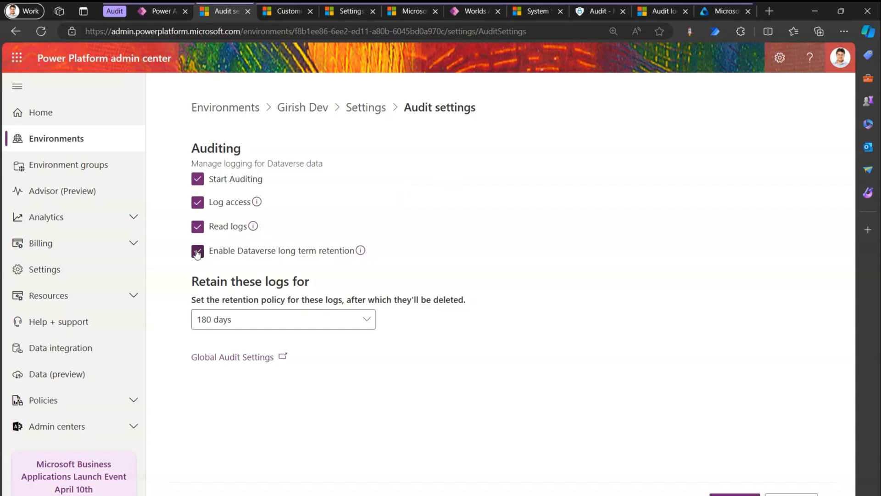
left_click(197, 252)
left_click(240, 319)
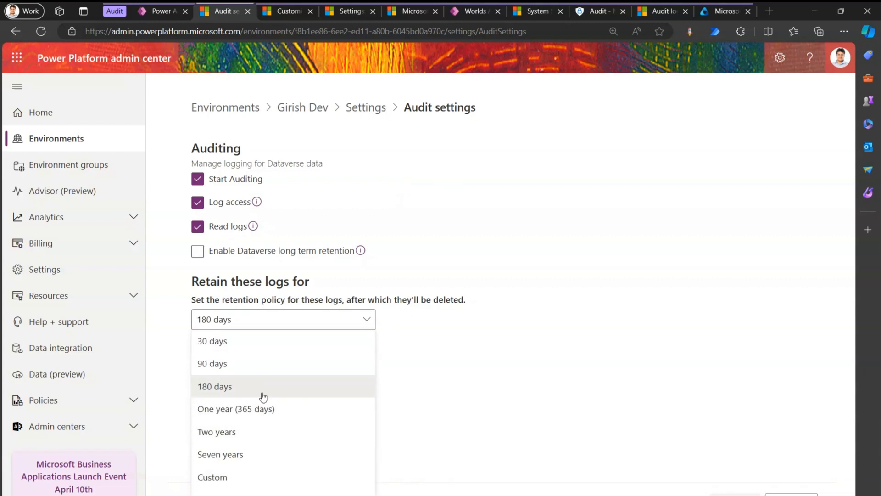
left_click(513, 336)
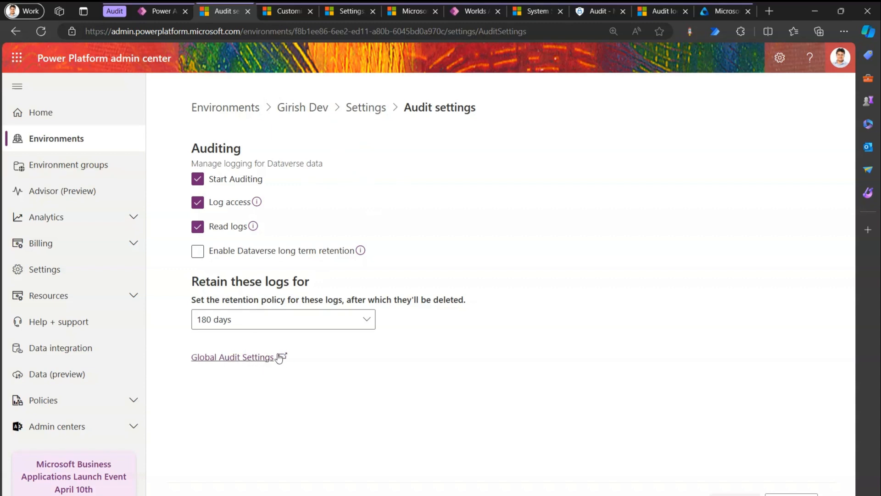
- Open the Global Audit Settings, enlarge the system settings page to 175% to read it, and close it again
left_click(246, 358)
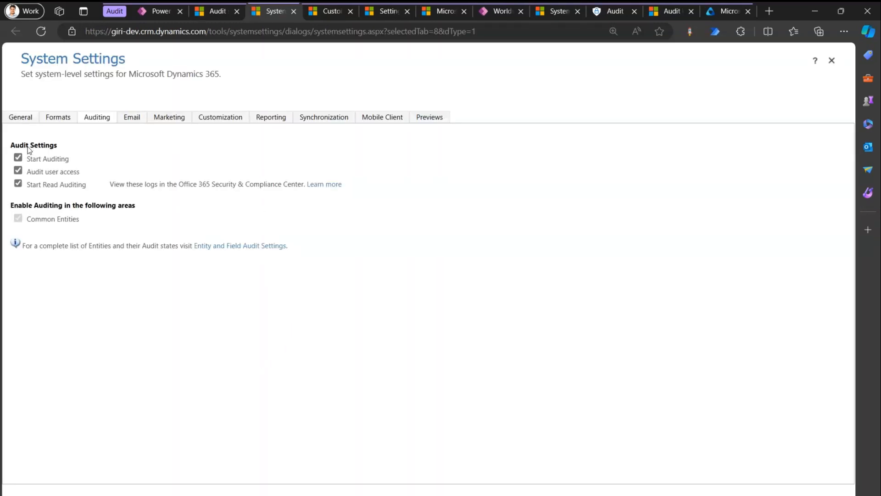
key("ctrl+plus")
key("ctrl+plus")
key("ctrl+plus")
key("ctrl+plus")
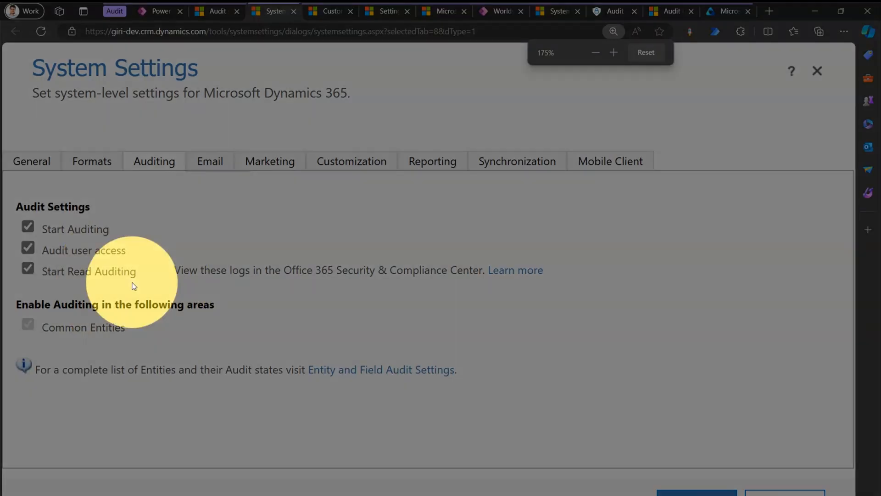
key("ctrl+w")
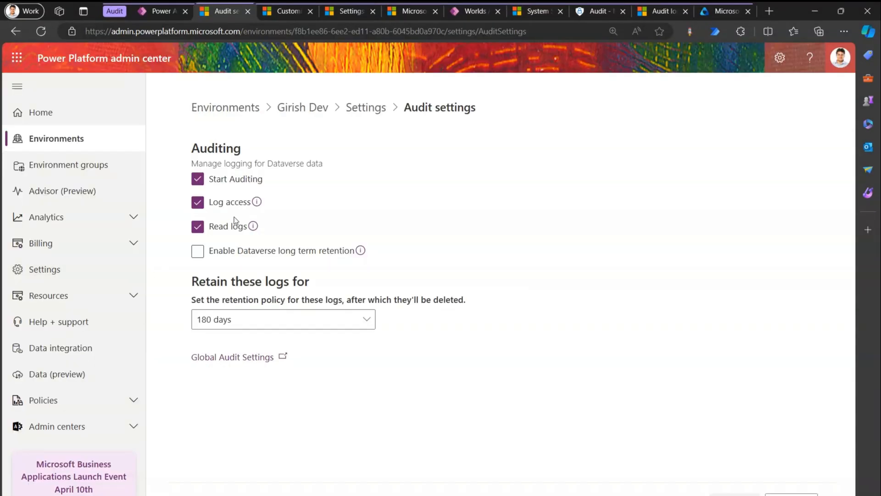
- Reopen the Global Audit Settings and examine the Audit Settings options and the Common Entities area on the Auditing page
left_click(267, 358)
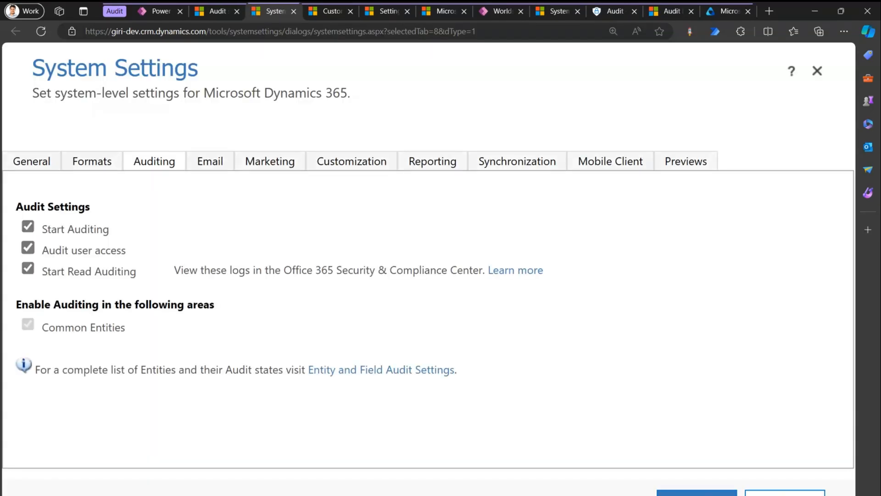
mouse_move(10, 226)
left_mouse_down()
mouse_move(7, 266)
mouse_move(38, 282)
mouse_move(129, 283)
mouse_move(127, 204)
mouse_move(10, 216)
left_mouse_up()
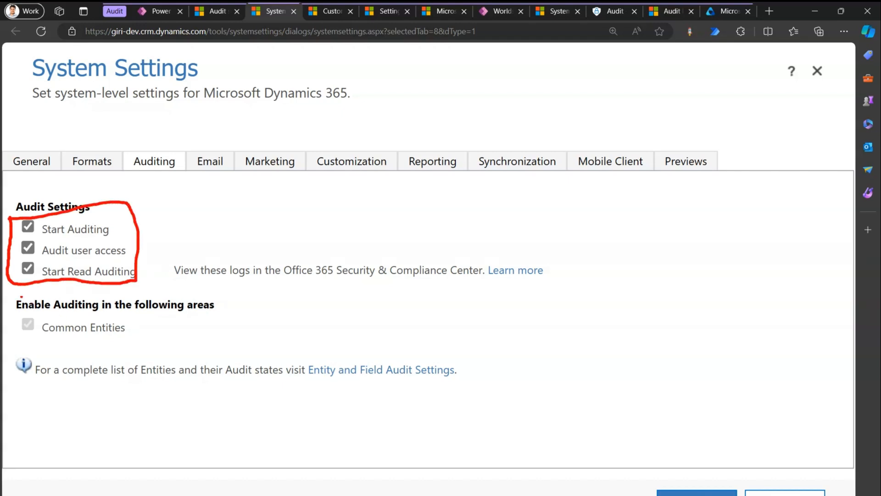
mouse_move(10, 302)
left_mouse_down()
mouse_move(150, 351)
mouse_move(74, 294)
mouse_move(12, 298)
left_mouse_up()
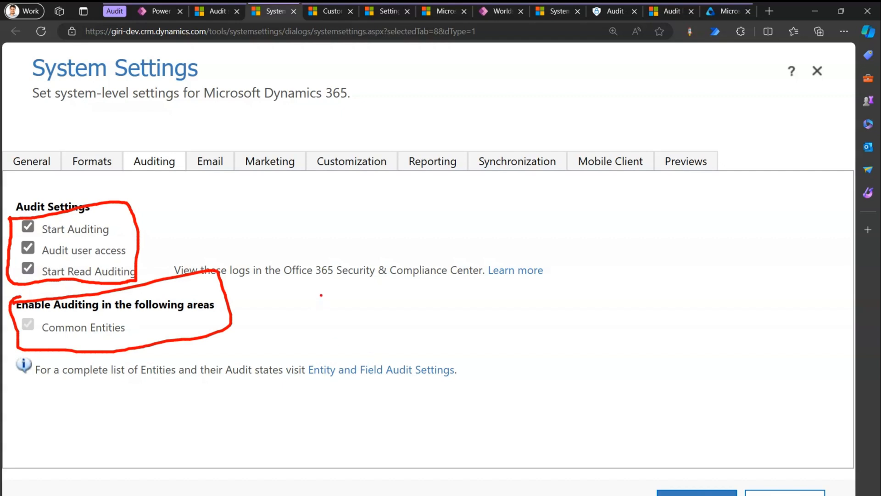
mouse_move(163, 146)
left_mouse_down()
mouse_move(124, 158)
mouse_move(173, 154)
mouse_move(142, 149)
left_mouse_up()
key("Escape")
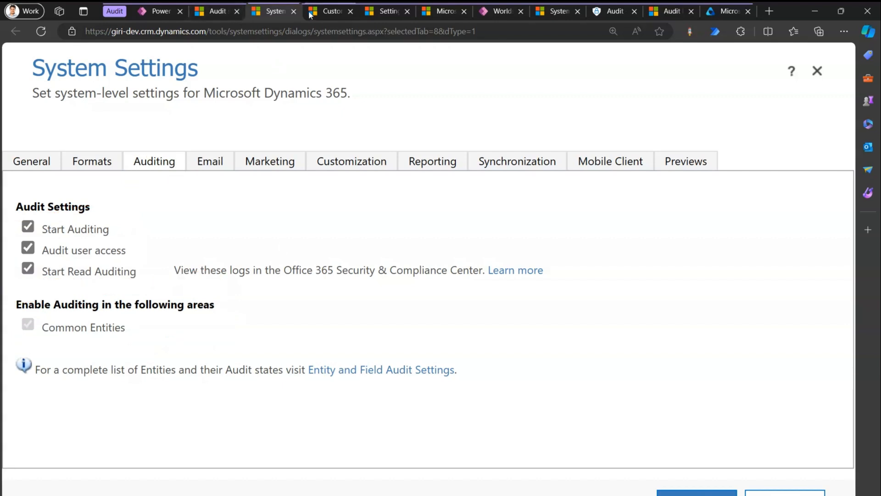
- Examine the legacy settings areas on the Customizations page, along with the admin center's settings and the Global Audit Settings
left_click(326, 11)
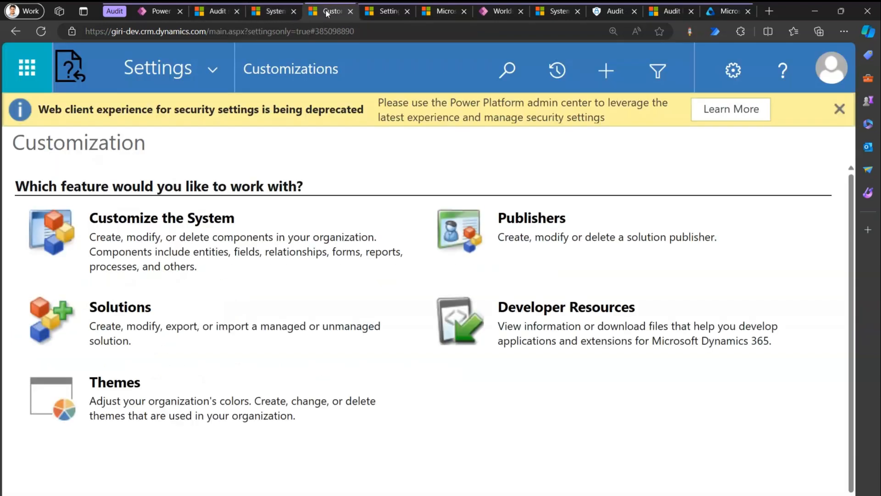
left_click(213, 65)
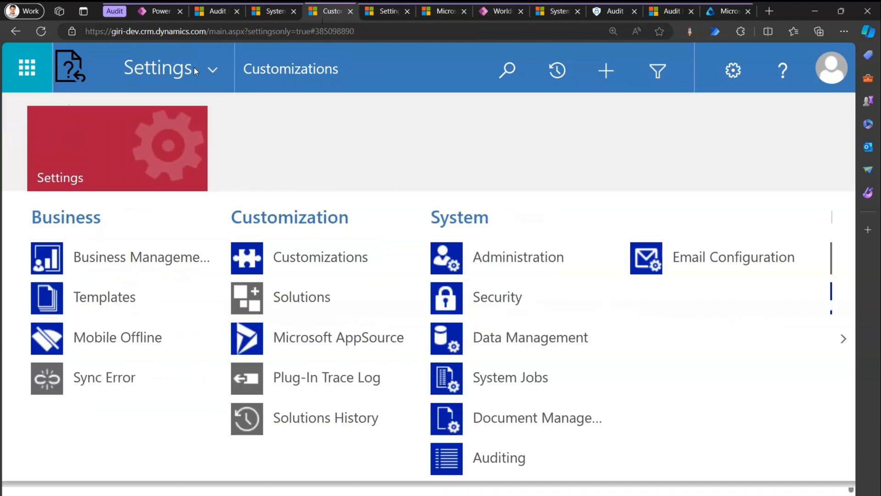
left_click(207, 12)
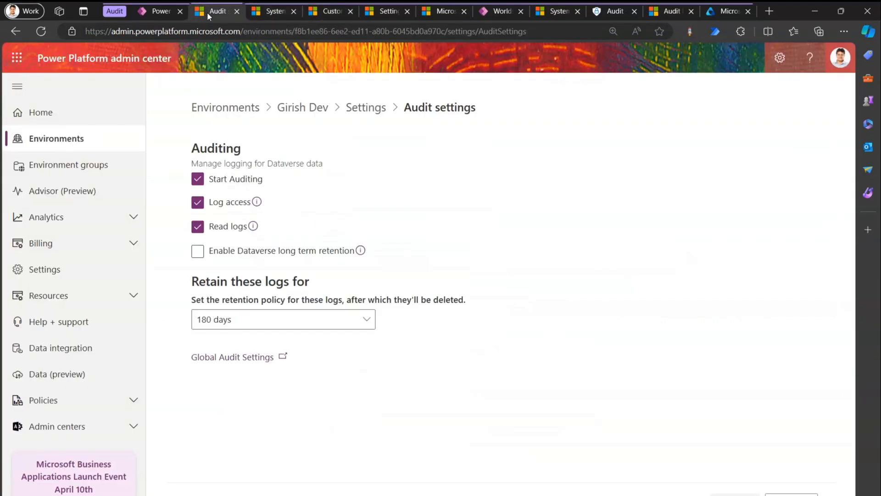
left_click(780, 58)
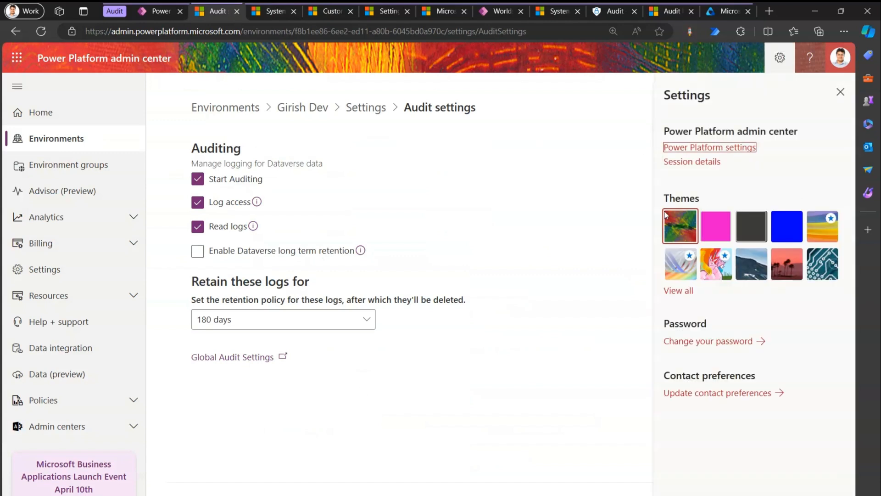
left_click_drag(250, 401, 246, 397)
left_click(237, 362)
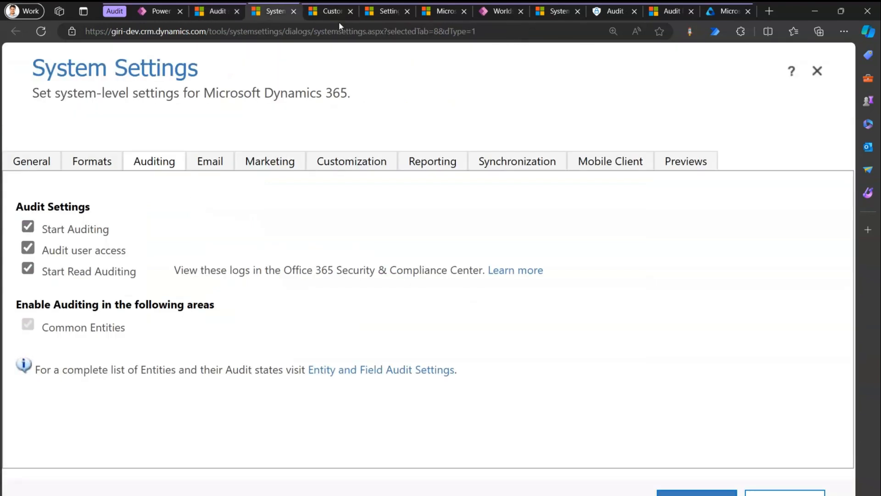
left_click(330, 11)
left_click(213, 67)
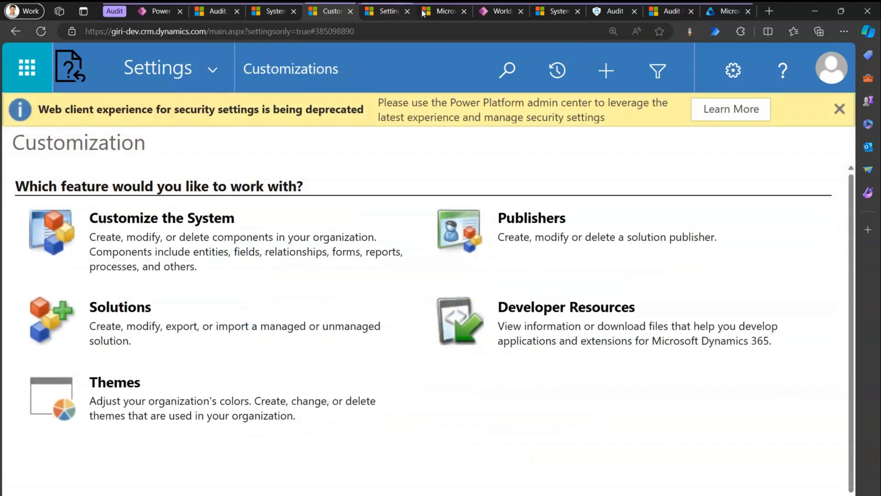
- Open Advanced Settings from the World App and display the legacy settings areas
left_click(501, 12)
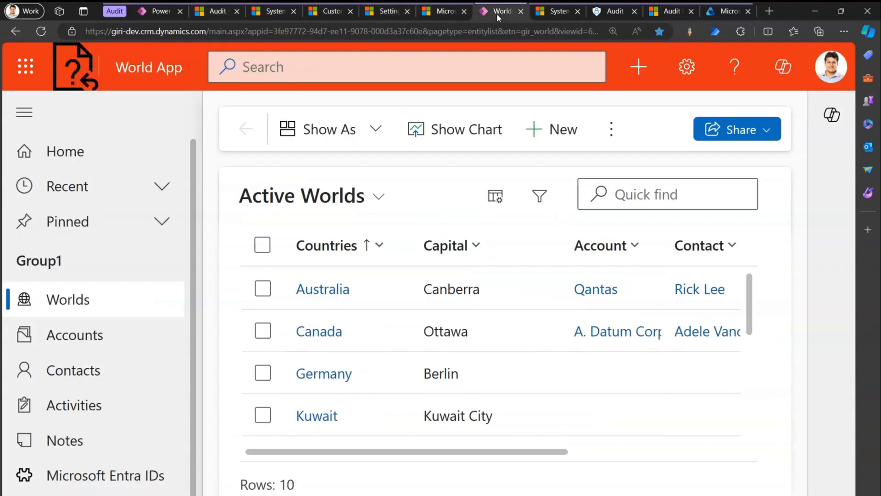
left_click(687, 68)
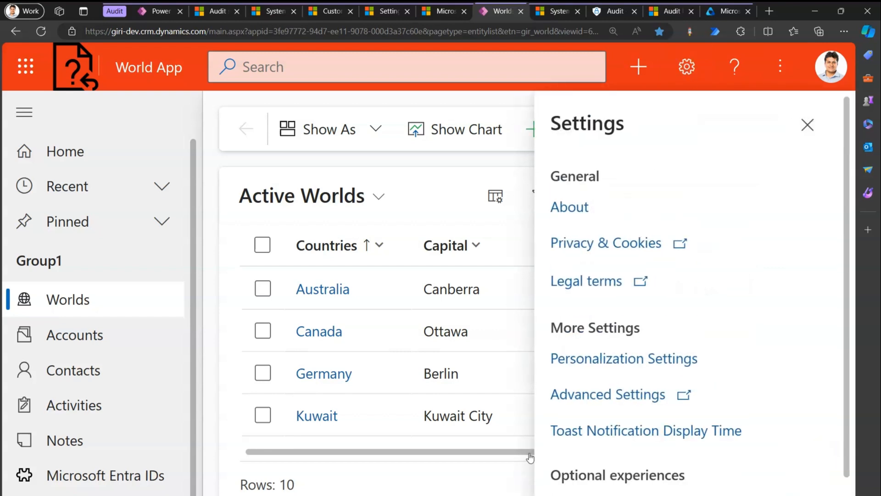
left_click(602, 395)
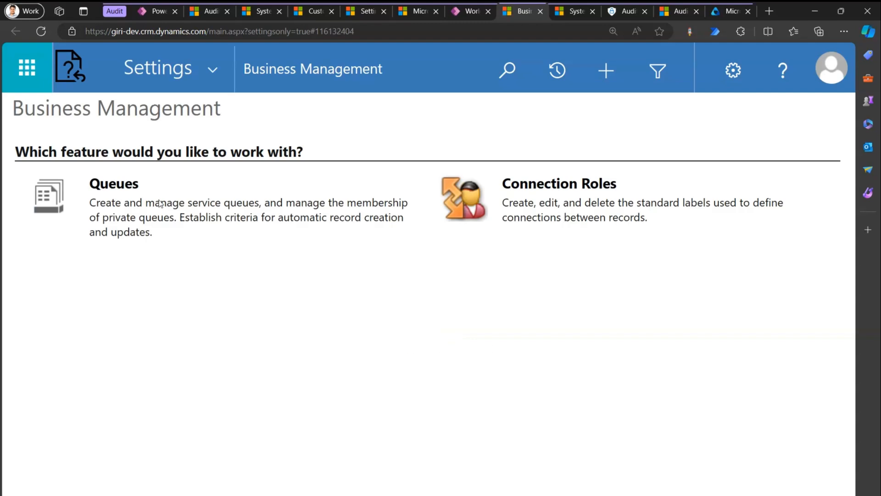
left_click(210, 69)
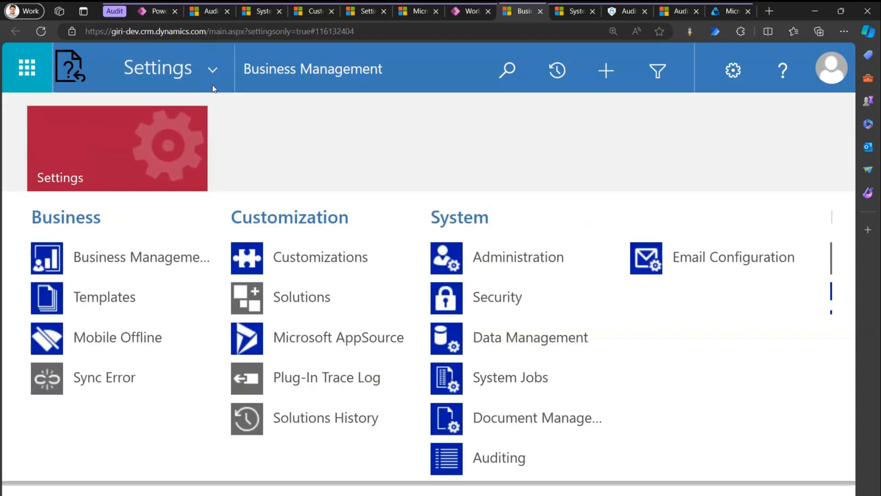
- Open the Default Solution through Customize the System and display the World entity's definition
left_click(297, 261)
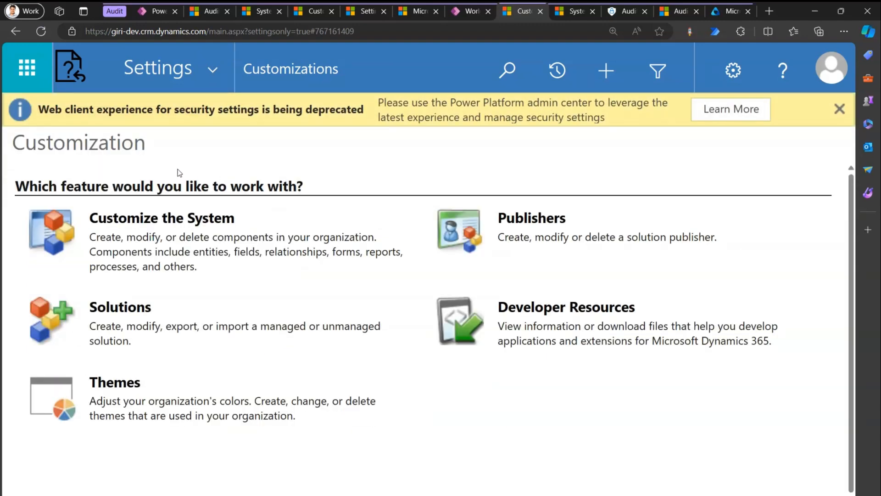
left_click(157, 225)
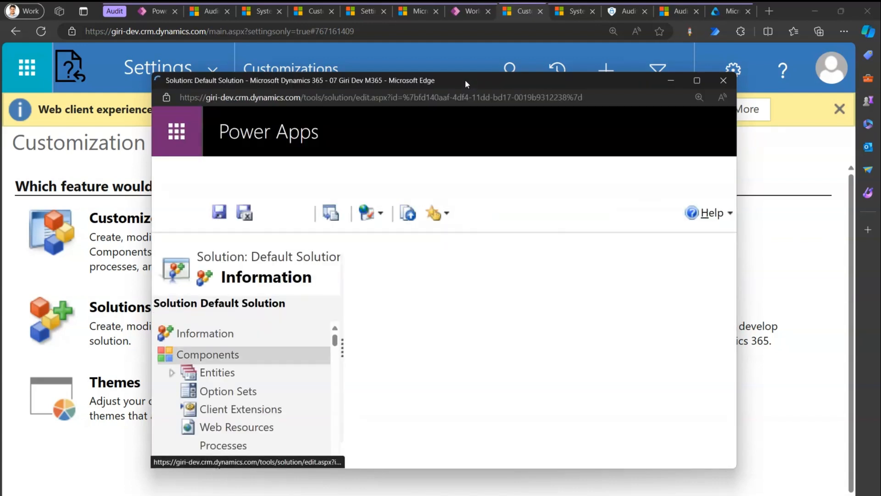
double_click(464, 79)
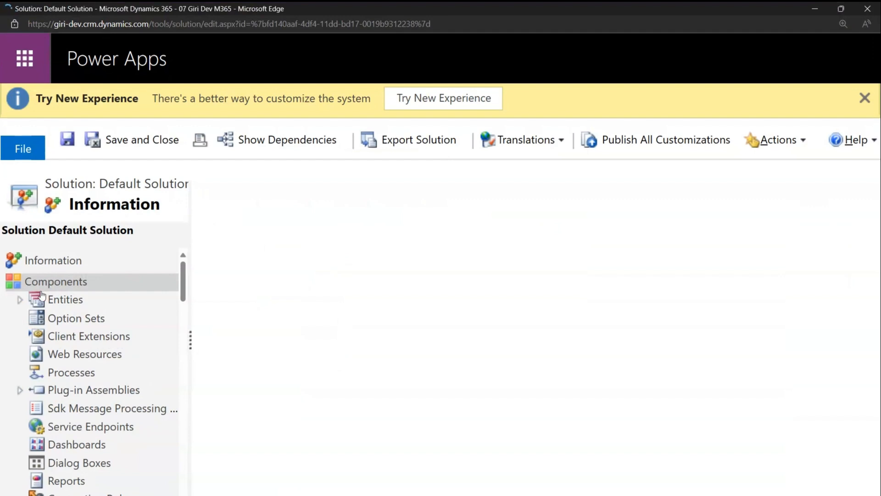
left_click(20, 299)
left_click_drag(183, 267, 183, 486)
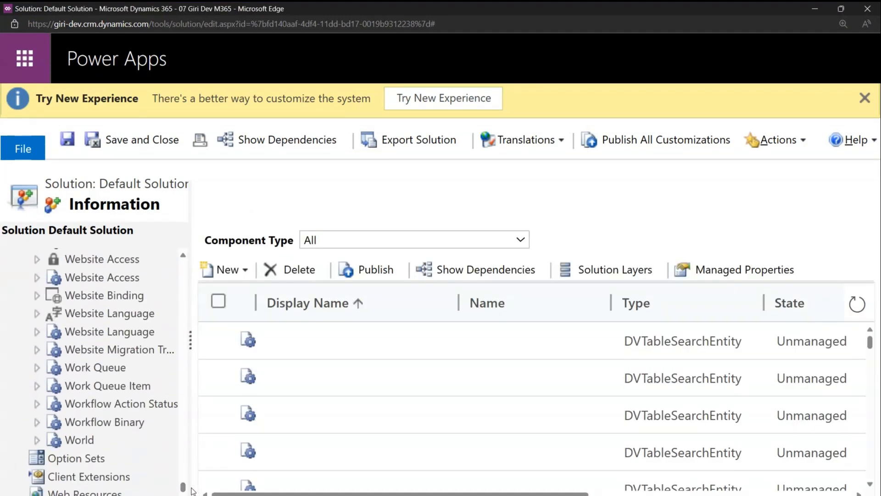
left_click(82, 440)
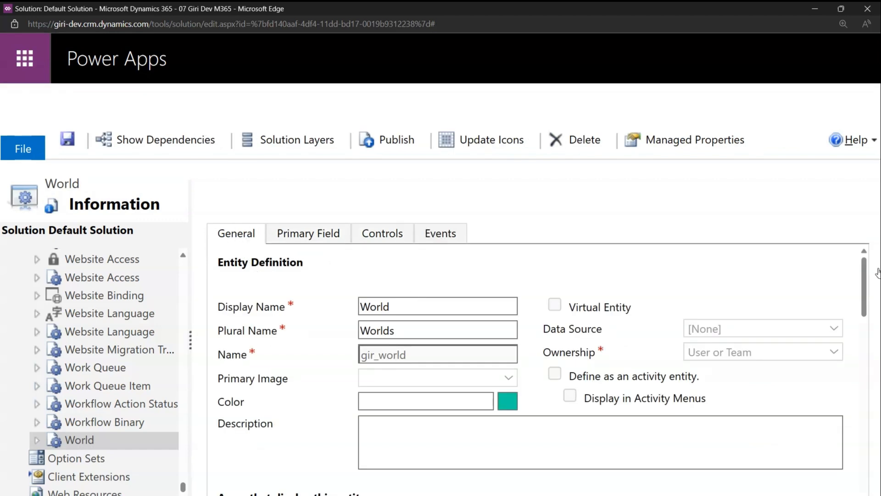
- Enable Auditing under Data Services for the World entity, then save and publish the entity
left_click_drag(866, 276, 879, 385)
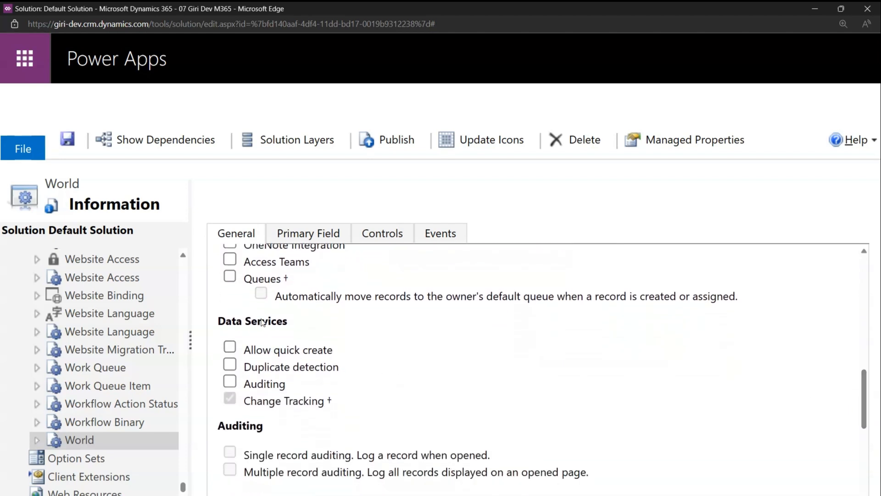
left_click(230, 382)
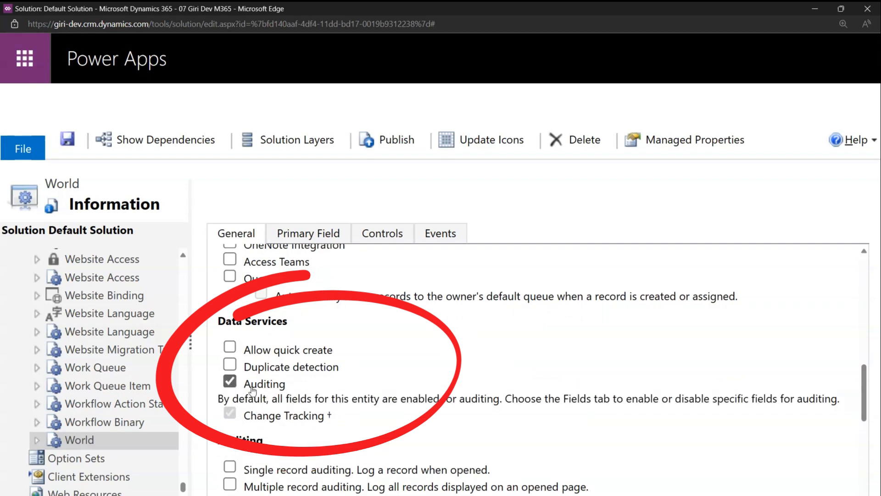
left_click(69, 146)
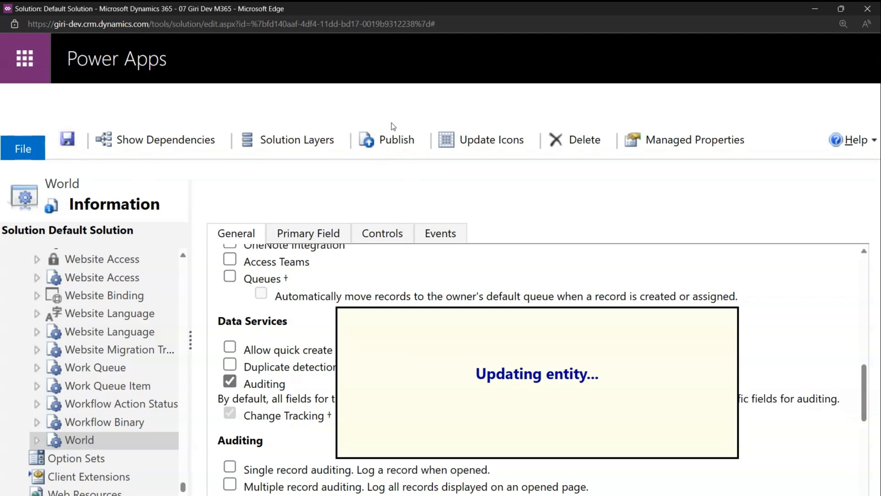
left_click(393, 138)
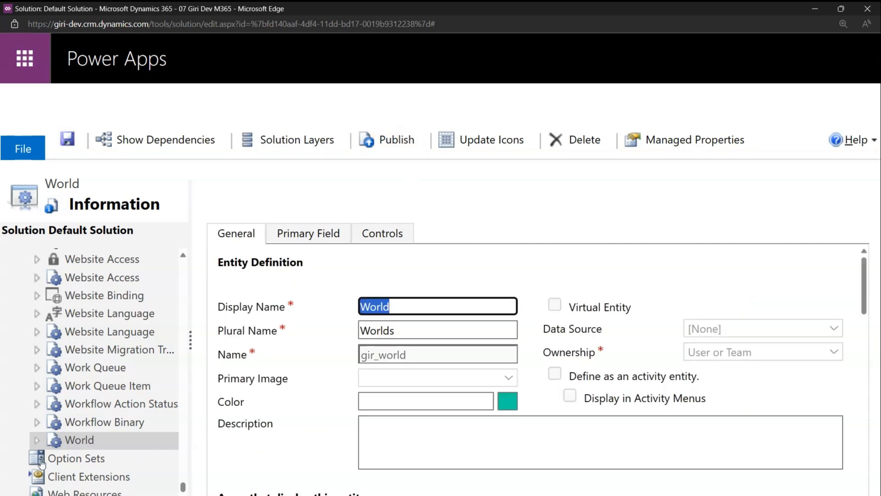
- Display the World entity's fields, open the gir_capital field to check its Auditing setting, and close it
left_click(37, 441)
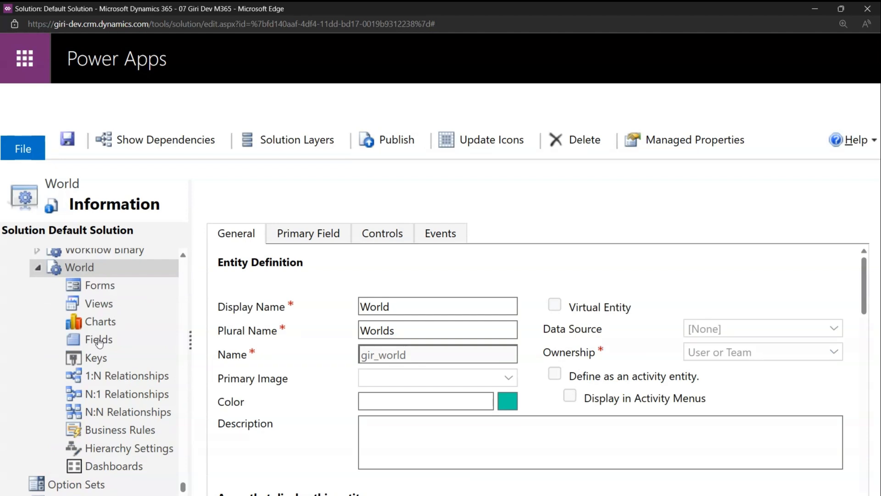
left_click(110, 343)
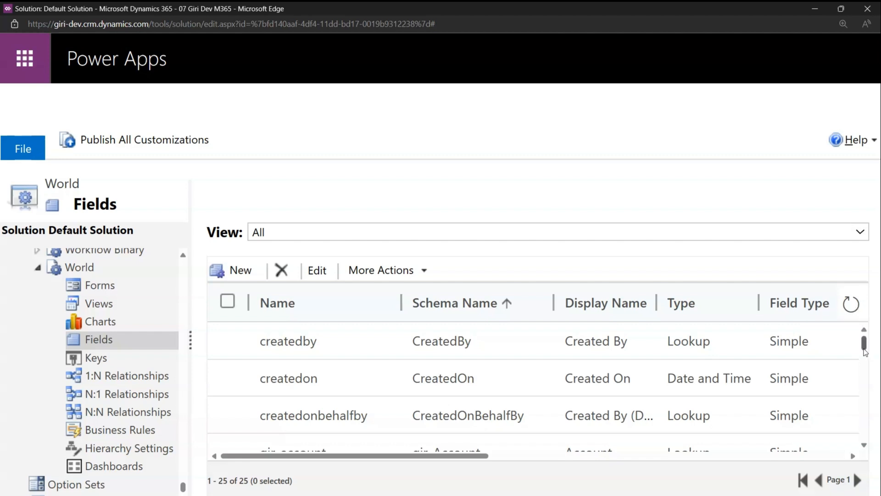
mouse_move(866, 348)
left_mouse_down()
mouse_move(867, 369)
mouse_move(866, 352)
left_mouse_up()
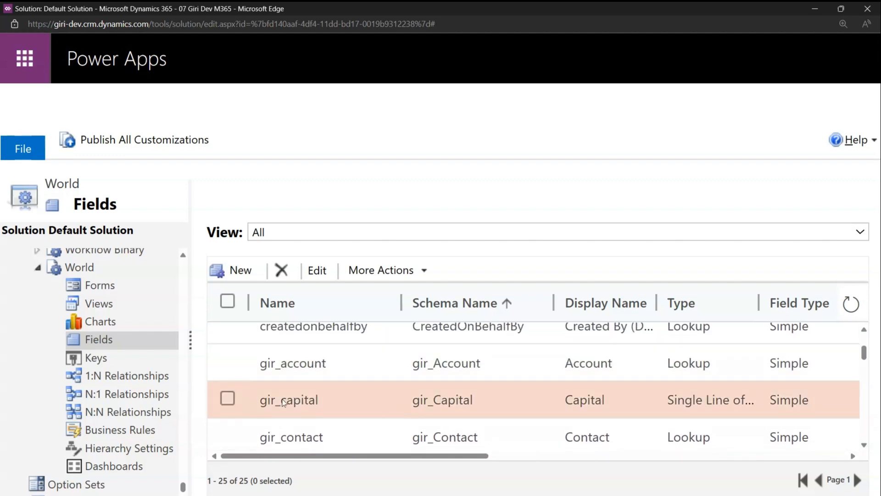
double_click(283, 400)
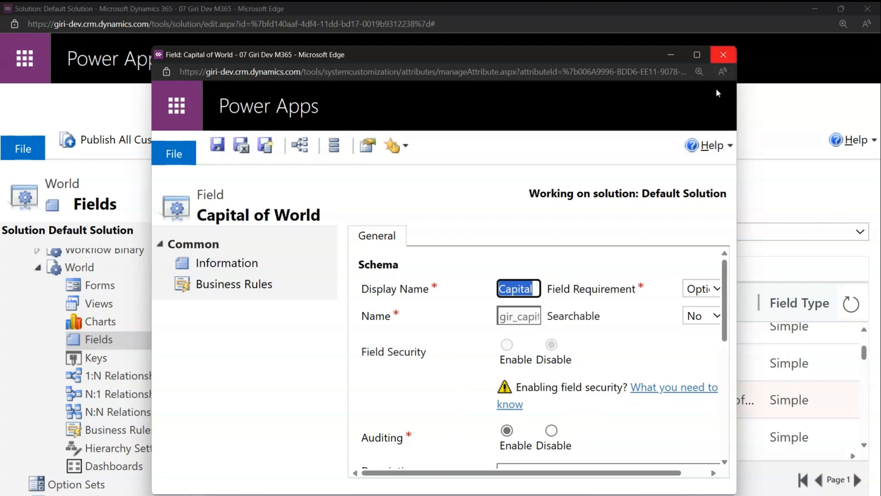
left_click(724, 54)
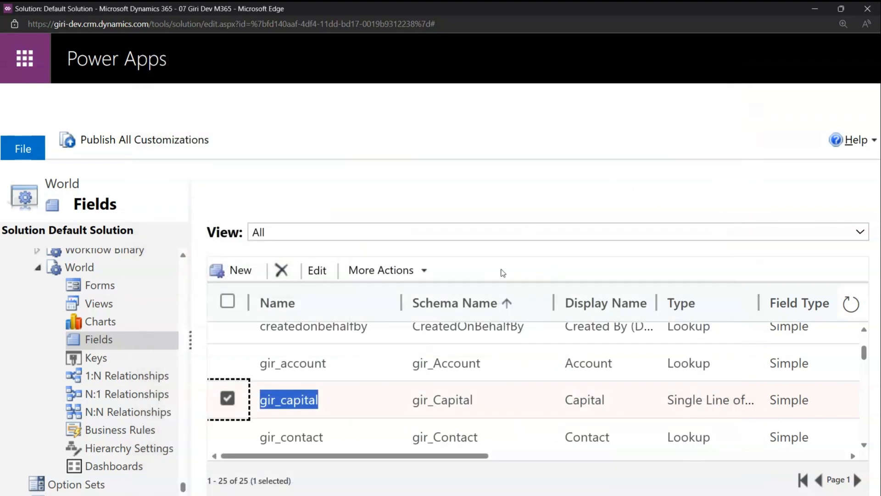
- Check the Auditing setting of the gir_contact field, then publish all customizations and minimize the solution window
left_click(288, 442)
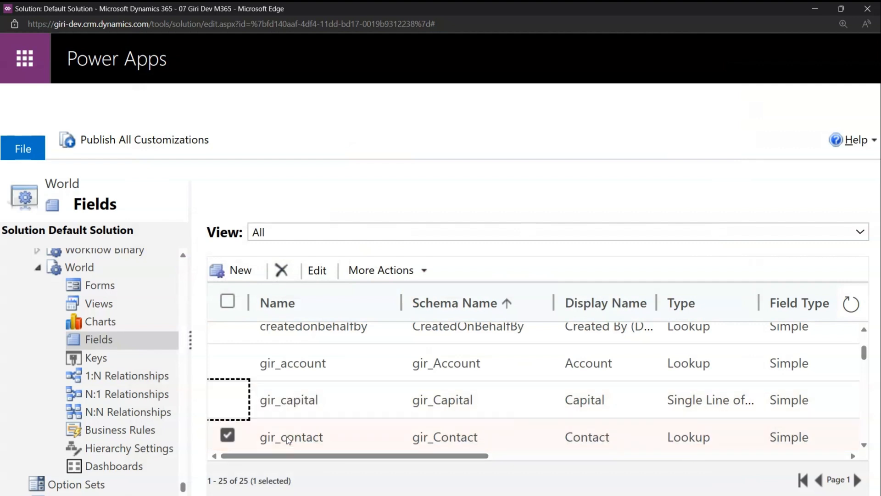
double_click(289, 439)
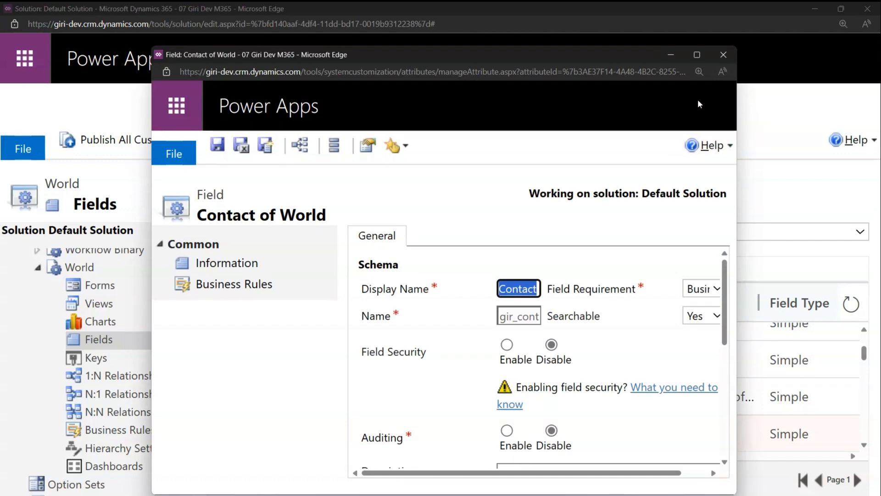
left_click(723, 54)
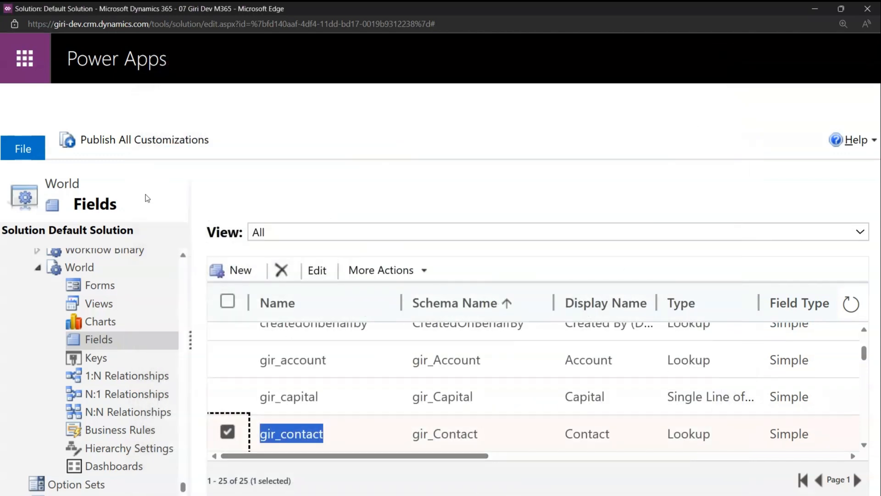
left_click(126, 146)
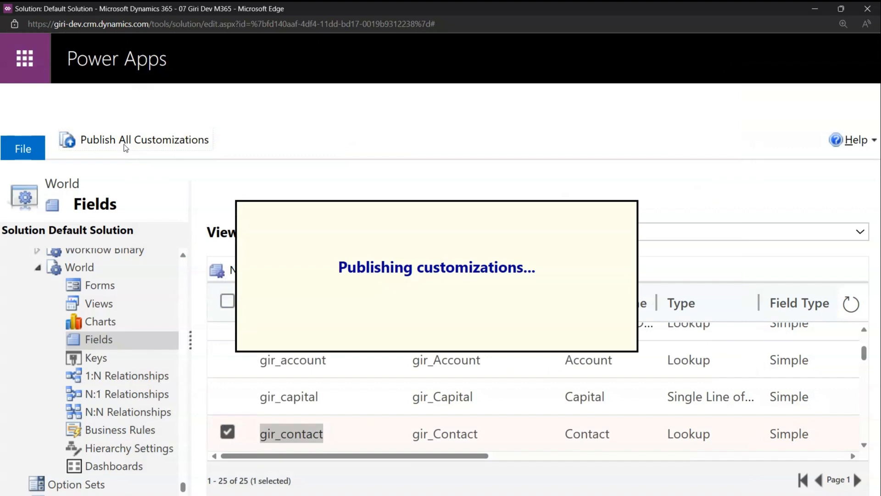
left_click(815, 7)
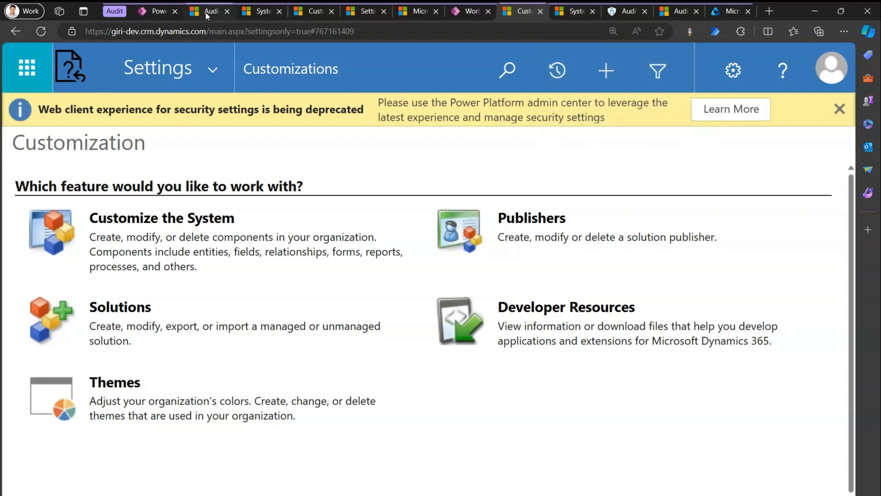
- Open the bookmarked World Table in Power Apps in a new browser tab
left_click(769, 11)
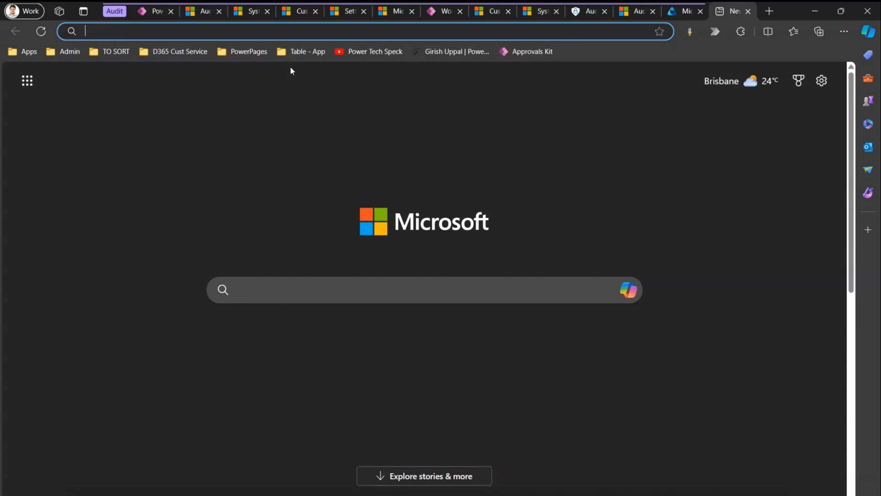
left_click(321, 52)
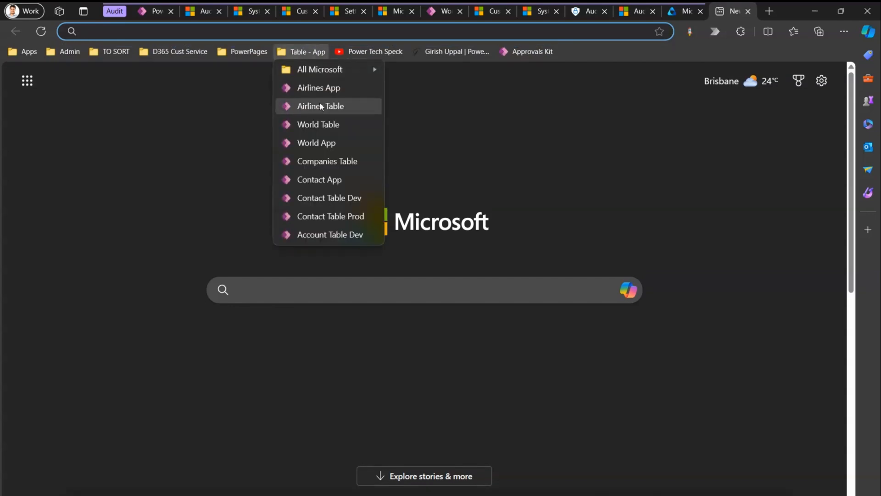
left_click(326, 126)
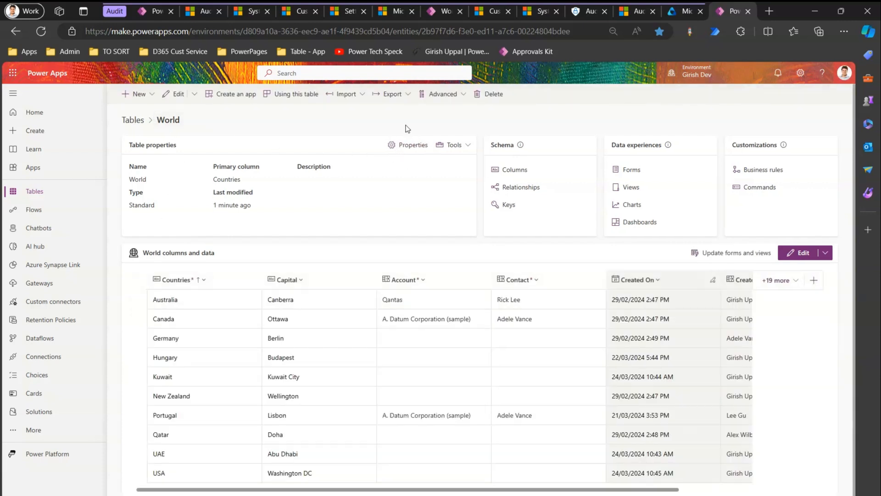
- Check the "Audit changes to its data" option in the World table's advanced properties and close the properties
left_click(407, 145)
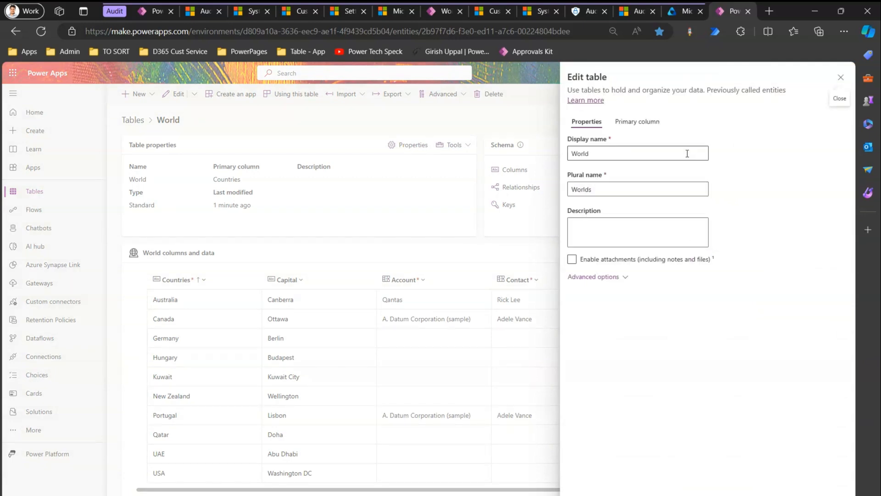
left_click(624, 277)
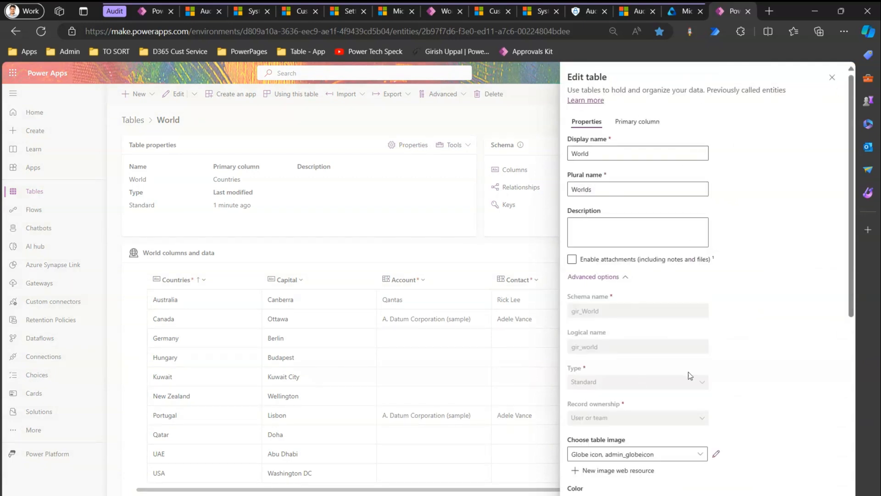
scroll(851, 360, "down", 3)
scroll(851, 360, "down", 3)
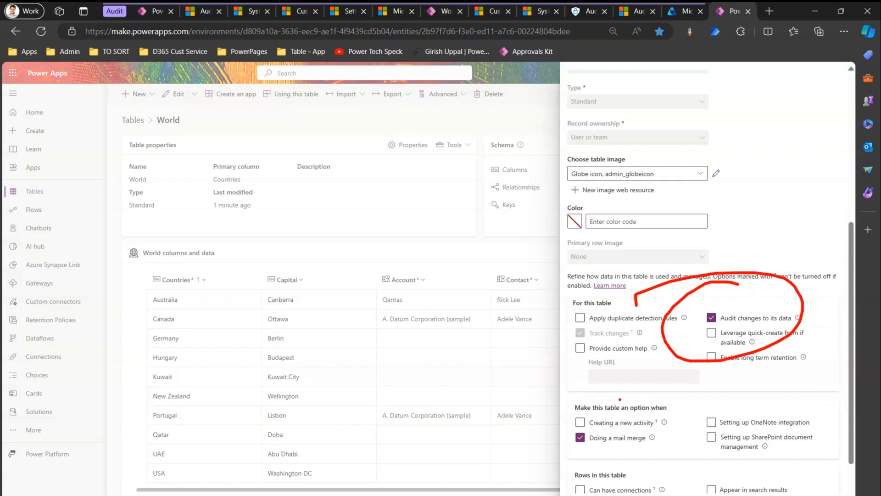
key("Escape")
left_click(831, 77)
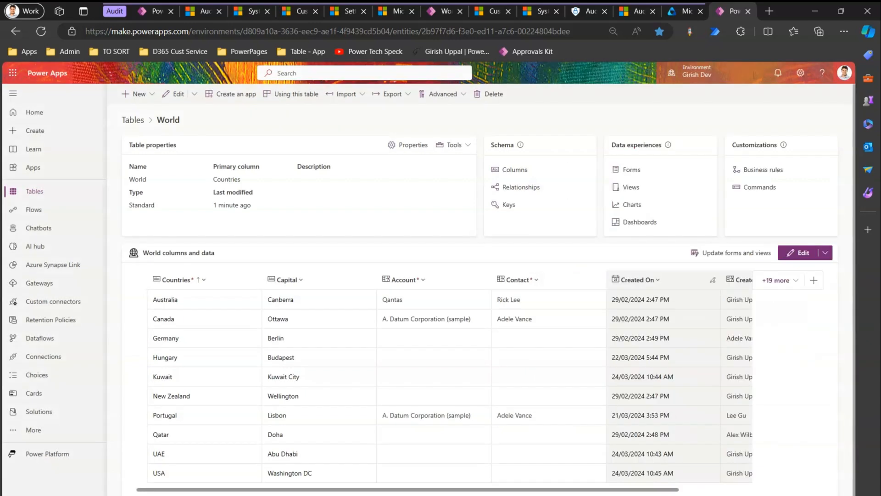
- Reopen the World table's properties and review the advanced options once more
left_click(422, 146)
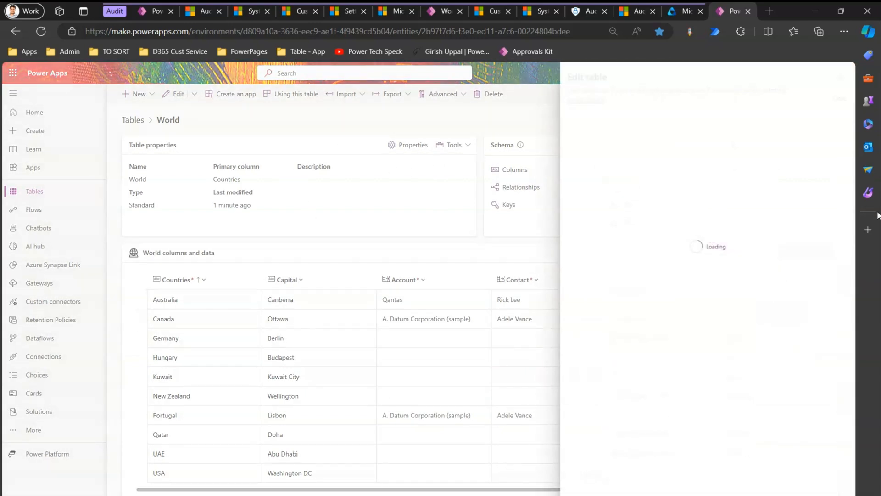
left_click(611, 277)
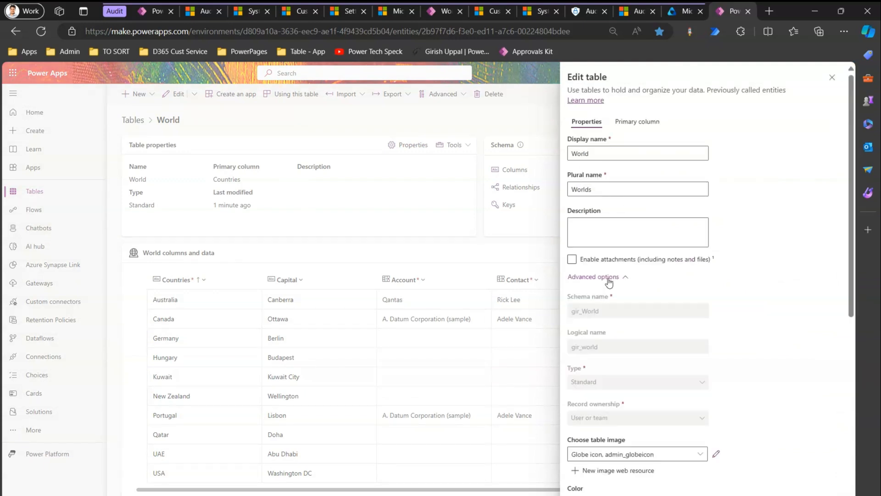
left_click_drag(845, 289, 864, 434)
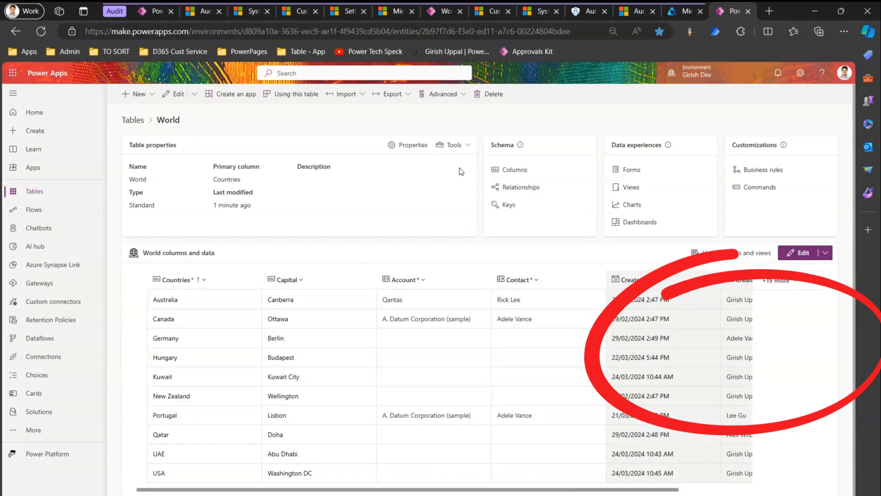
- List the World table's columns and check the Enable auditing option in the Capital column's advanced options
left_click(518, 170)
left_click(158, 189)
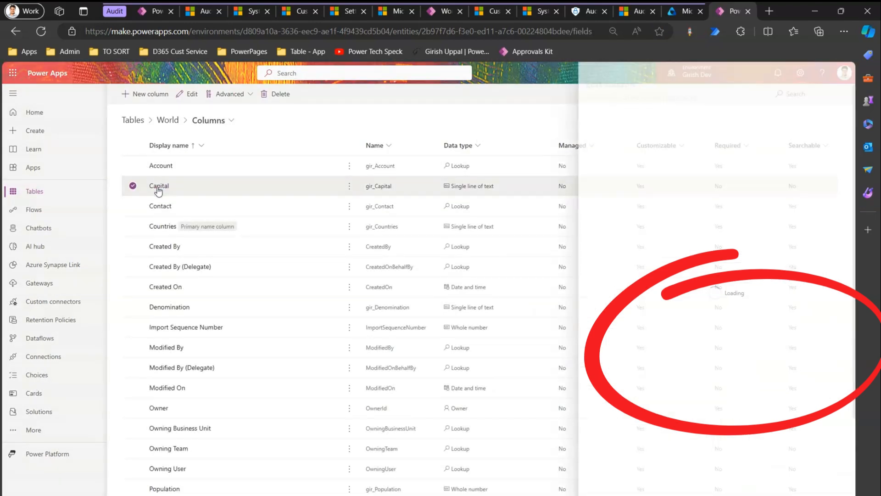
left_click(593, 369)
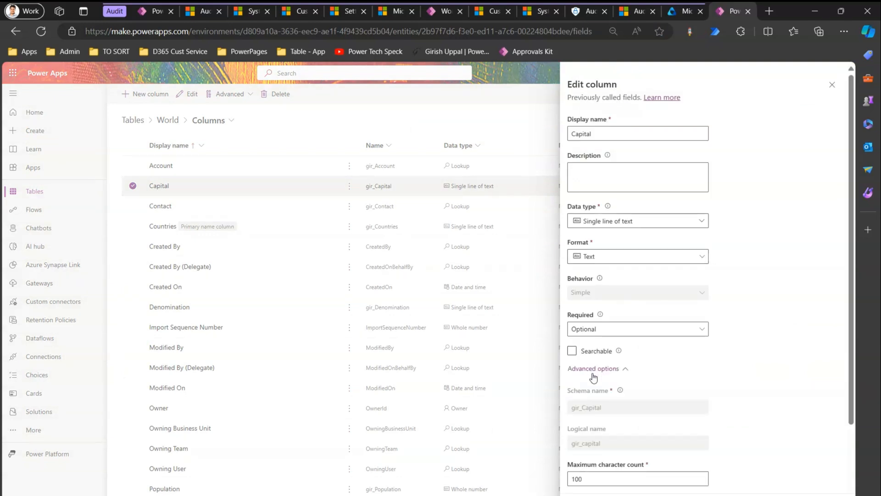
scroll(836, 368, "down", 1)
scroll(844, 378, "down", 2)
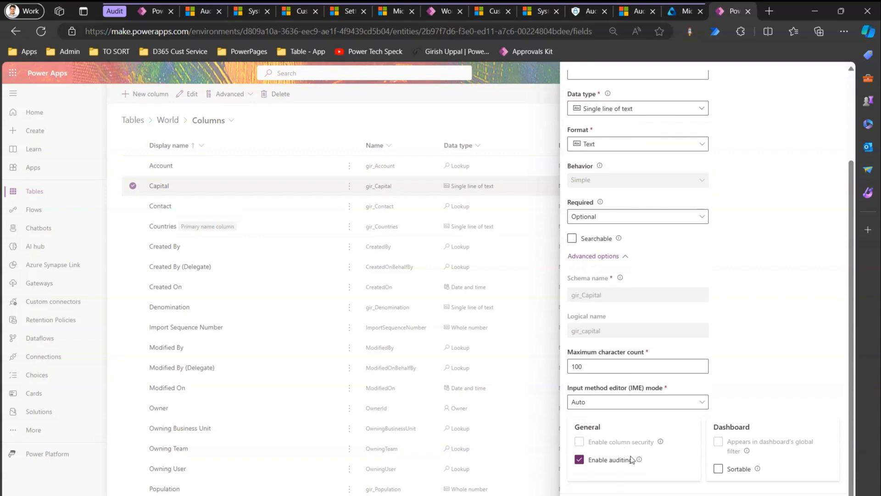
left_click(373, 346)
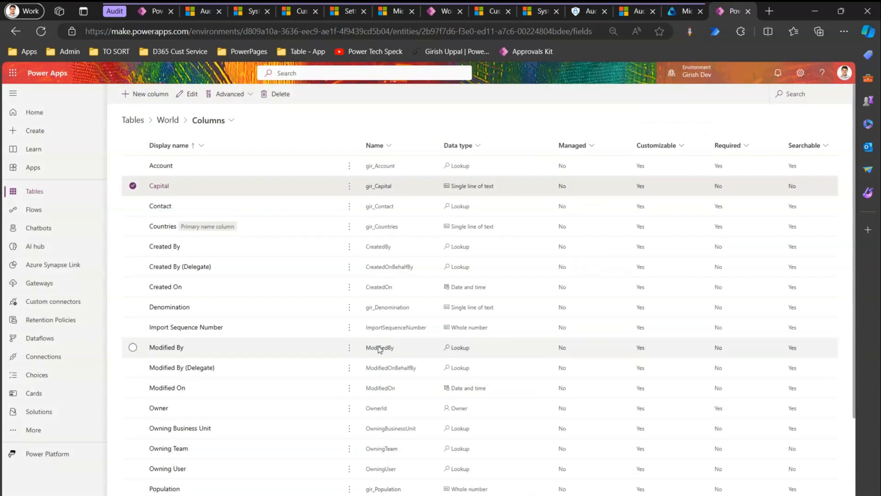
- Check the Enable auditing option in the Contact column's advanced options and close the column editor
left_click(161, 208)
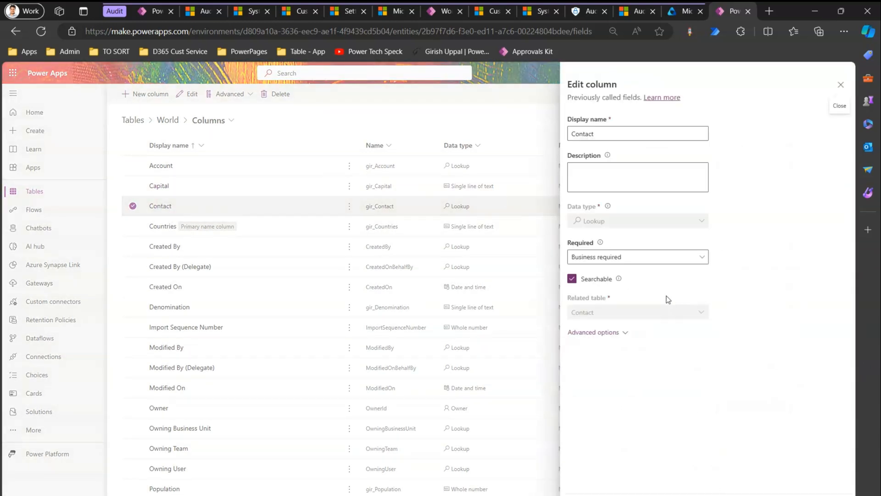
left_click(579, 332)
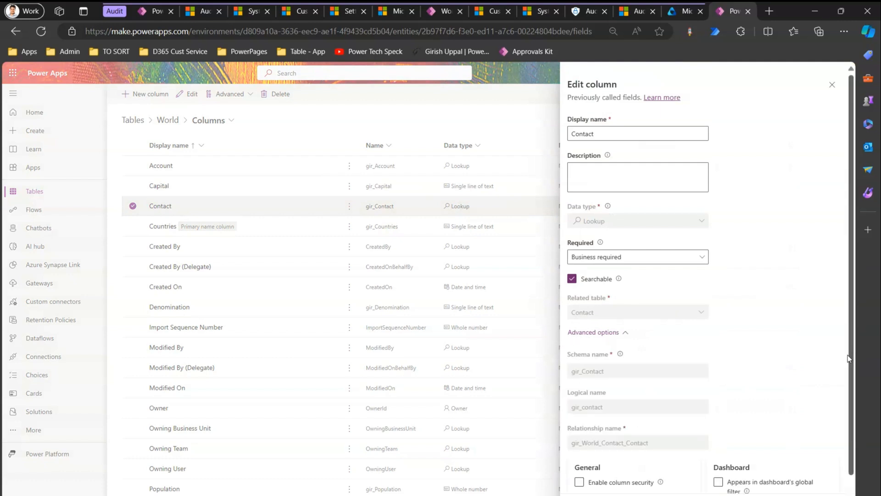
scroll(853, 395, "down", 1)
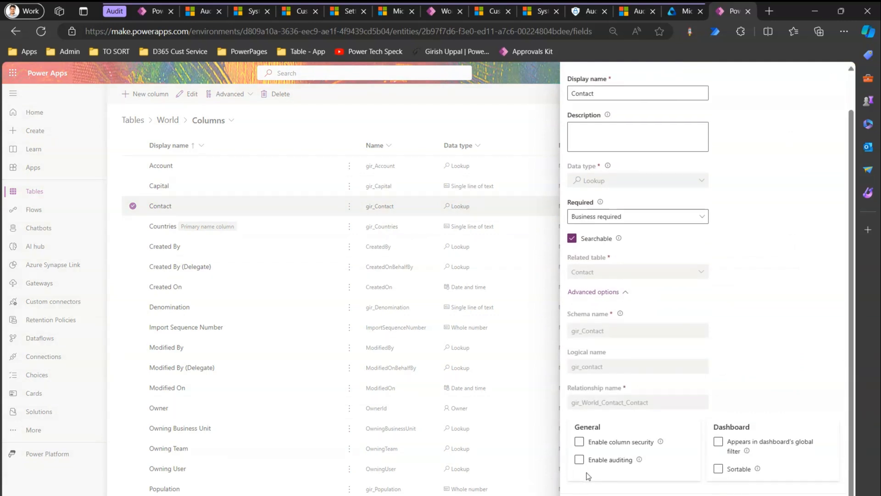
left_click(573, 461)
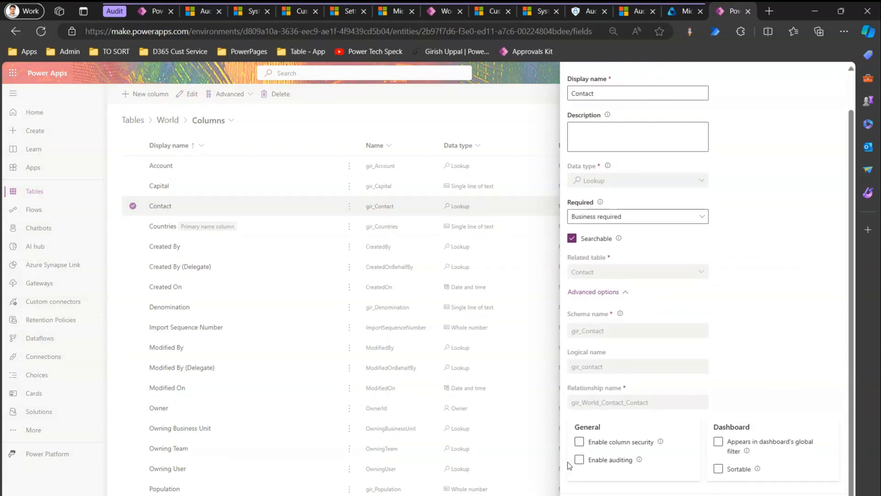
left_click(640, 461)
left_click(730, 470)
key("Escape")
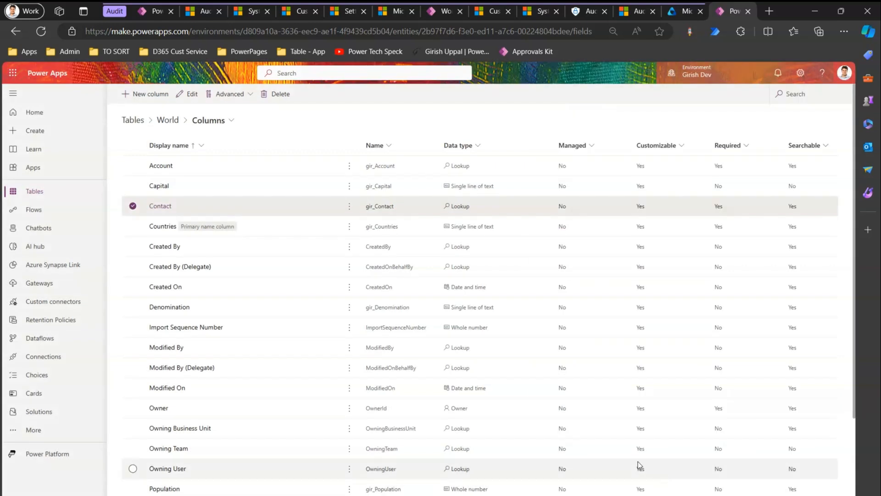
- Switch to the legacy Dynamics 365 settings, reset the page zoom and open System Jobs
left_click(345, 11)
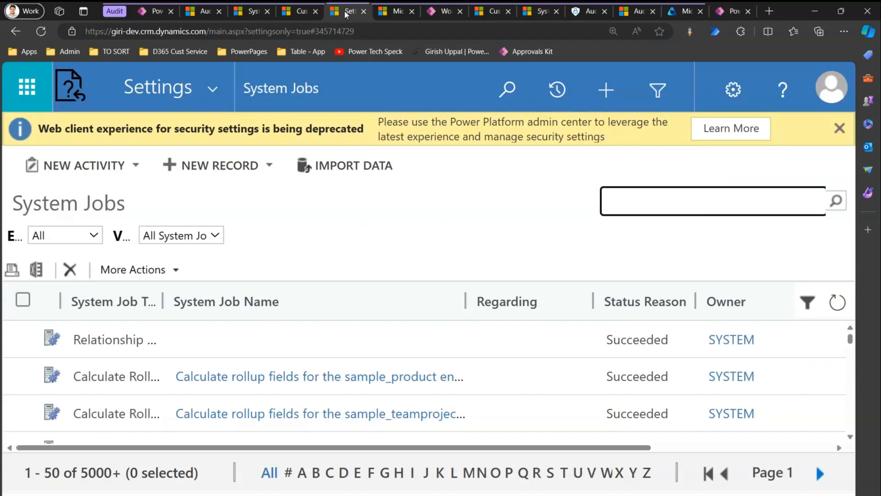
left_click(214, 88)
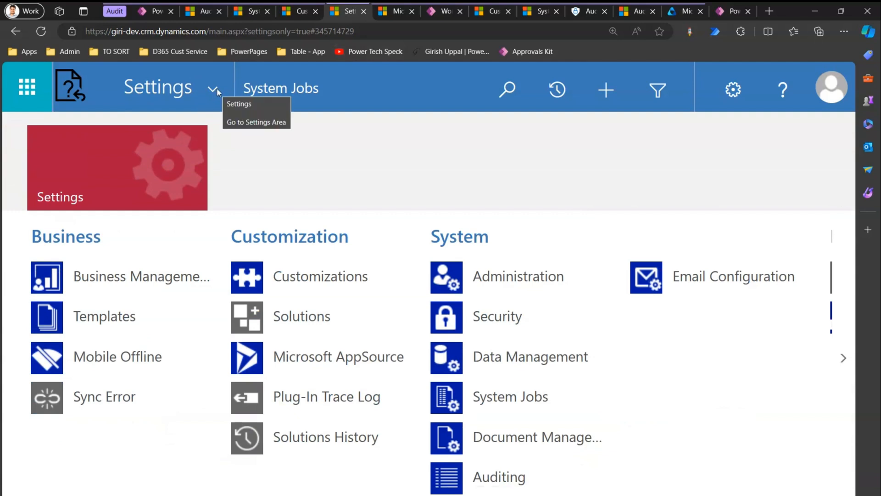
key("ctrl+0")
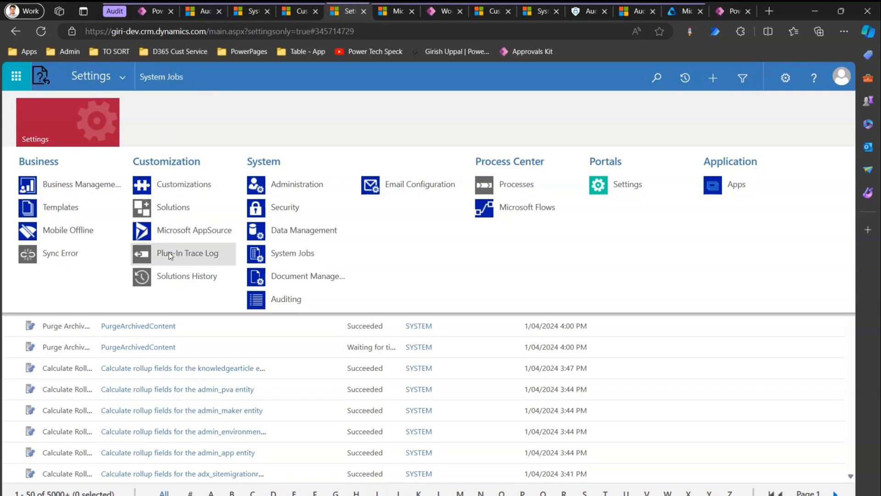
left_click(292, 253)
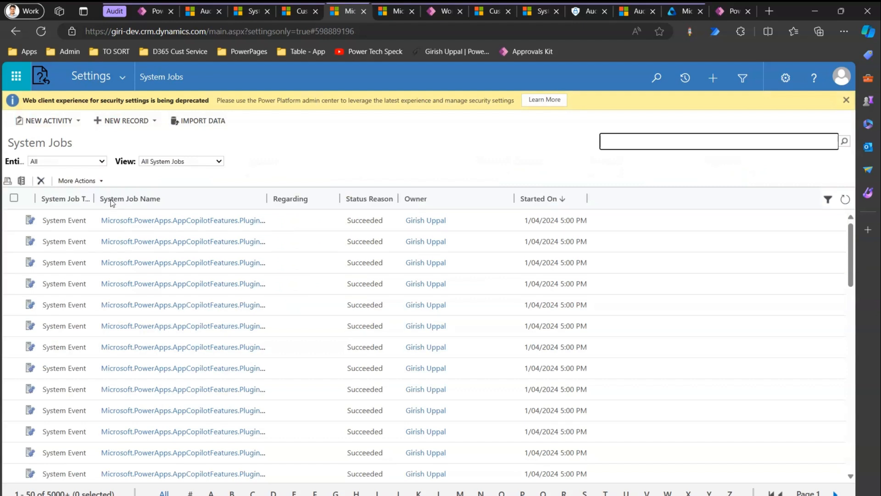
- Widen the System Job Type column and browse the system jobs by the starting letters I and C
left_click_drag(93, 201, 131, 201)
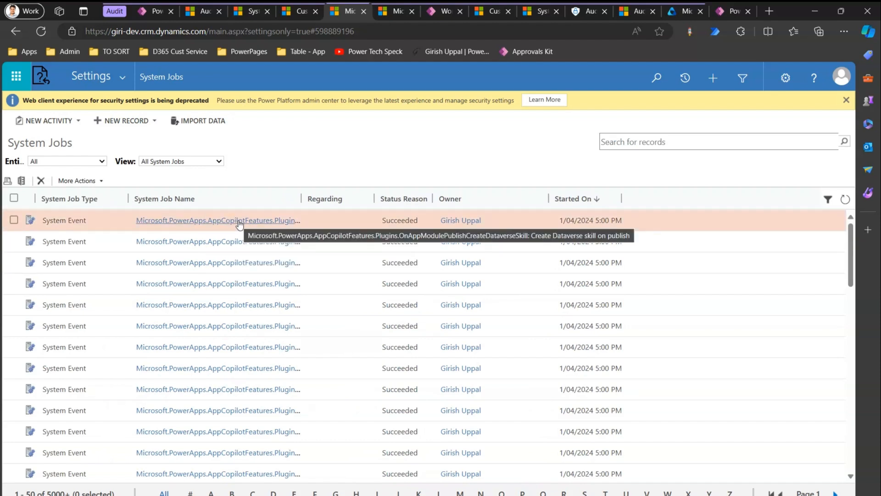
left_click(379, 493)
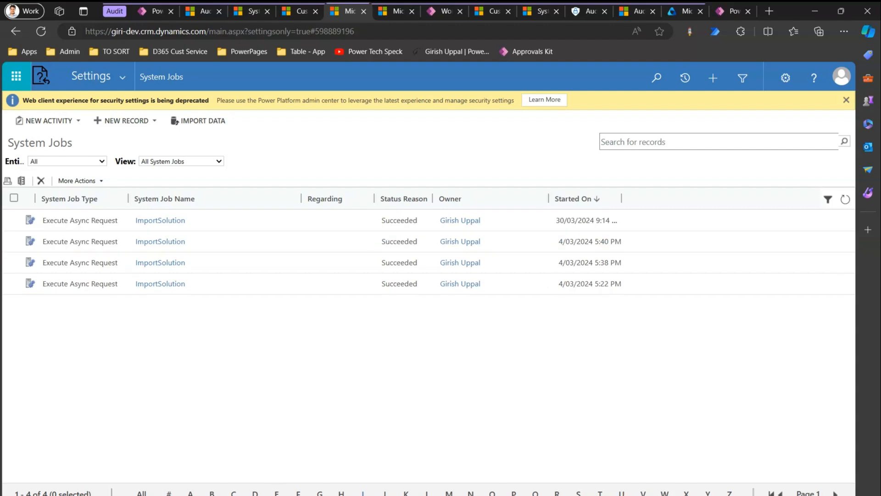
left_click(142, 492)
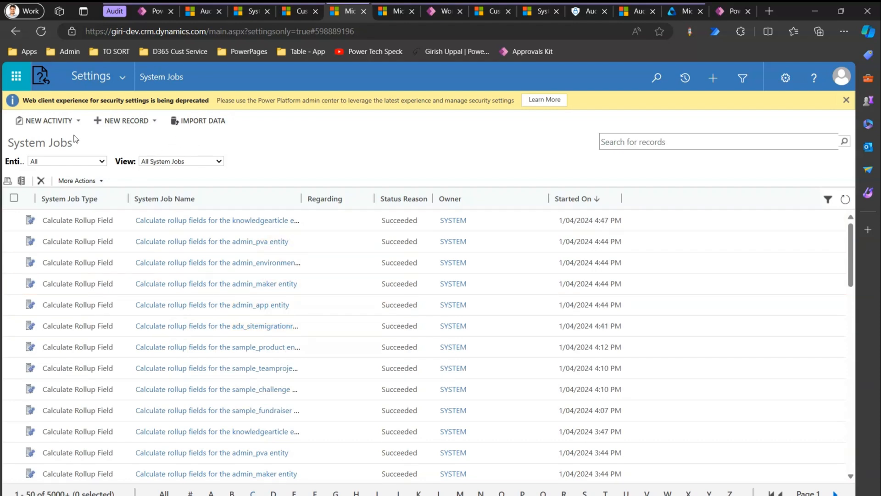
- Enable column filters on the system jobs, review the System Job Type filter choices and close them without applying any
left_click(827, 201)
left_click(845, 200)
left_click(828, 201)
left_click(829, 202)
left_click(828, 202)
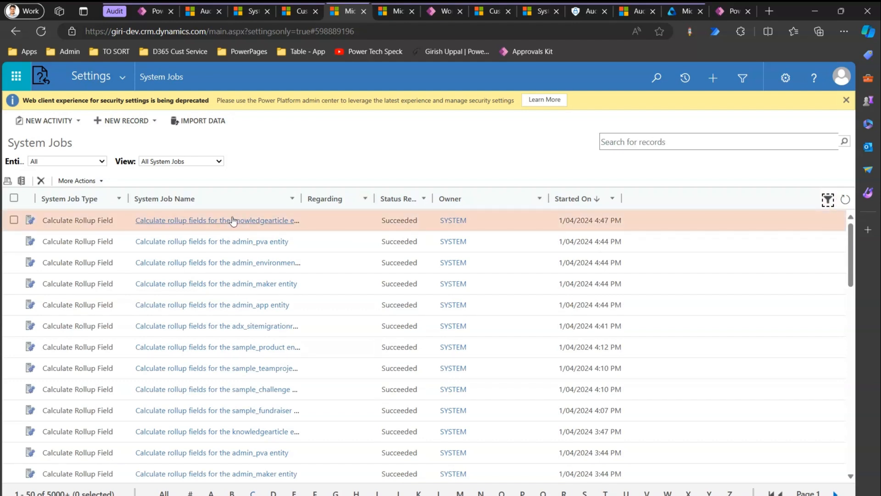
left_click(119, 198)
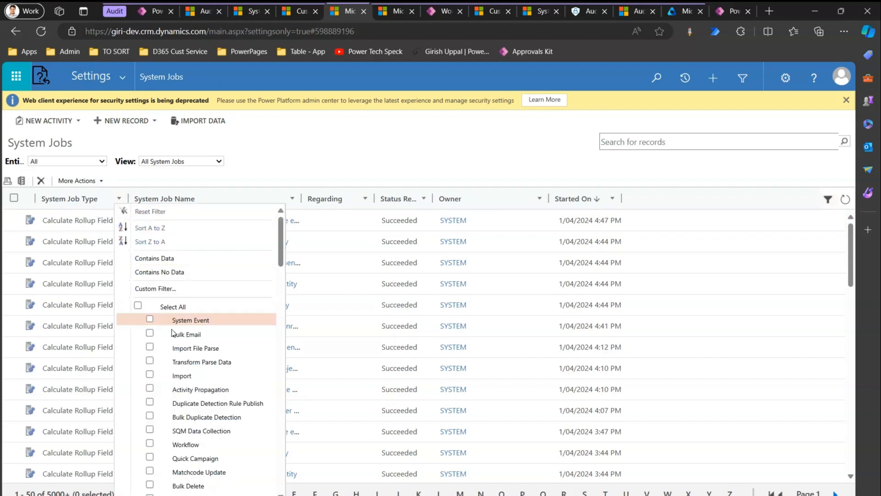
mouse_move(281, 252)
left_mouse_down()
mouse_move(291, 281)
mouse_move(292, 474)
mouse_move(286, 244)
left_mouse_up()
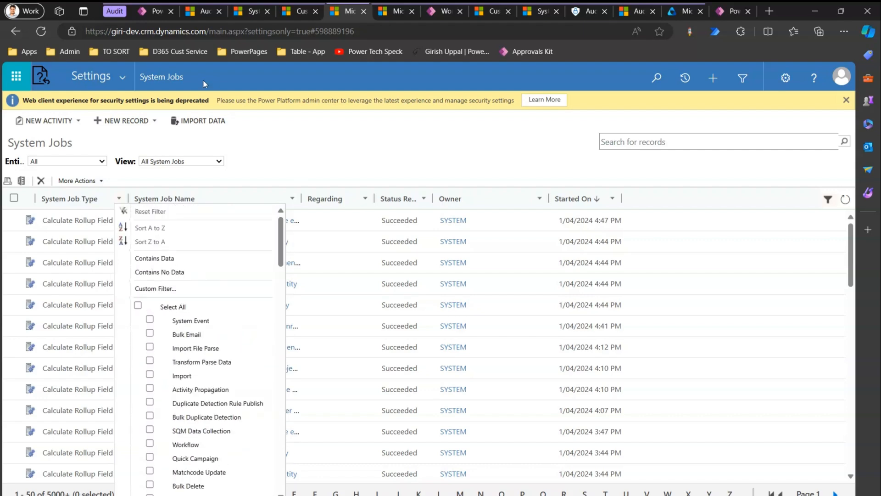
left_click(247, 132)
- Open the Plug-In Trace Log from the legacy settings and review its list
left_click(118, 83)
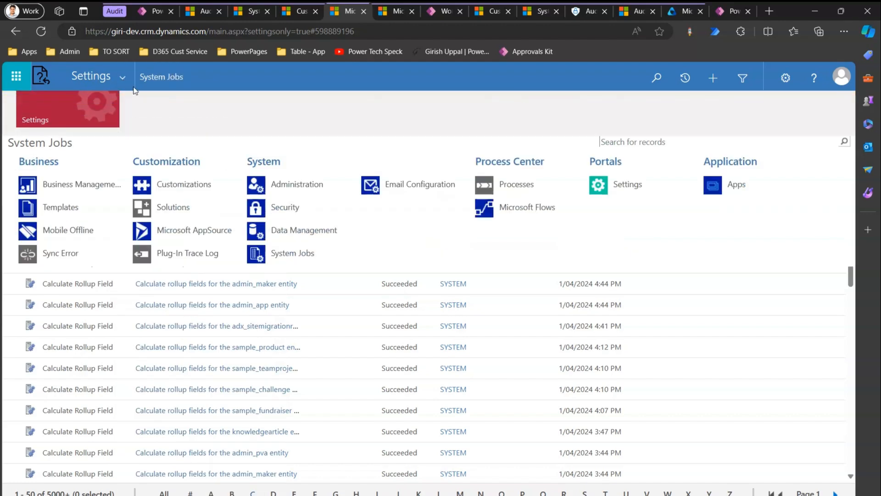
left_click(190, 260)
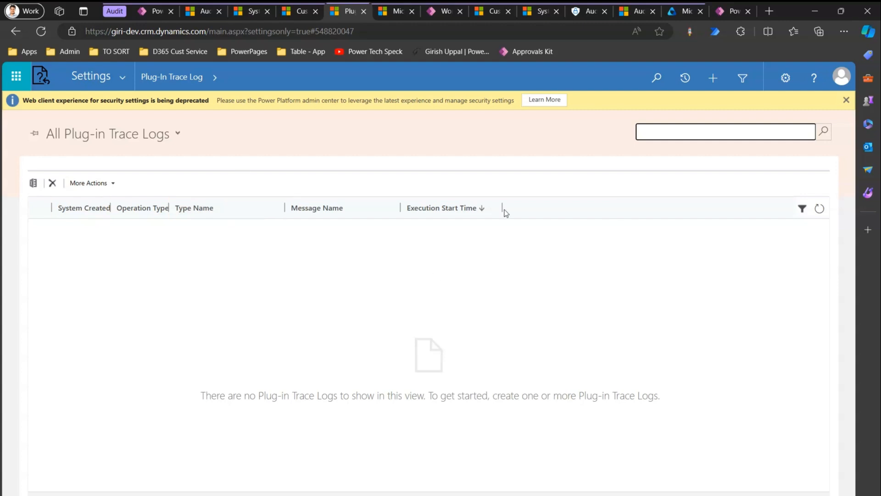
left_click(213, 77)
left_click(211, 78)
left_click(213, 79)
- Open the Audit Summary View from the Auditing area of the legacy settings
left_click(130, 85)
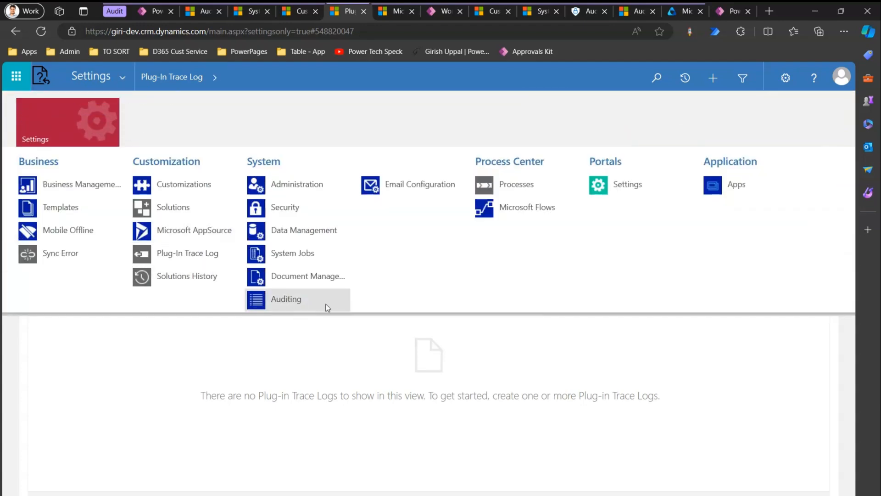
left_click(292, 305)
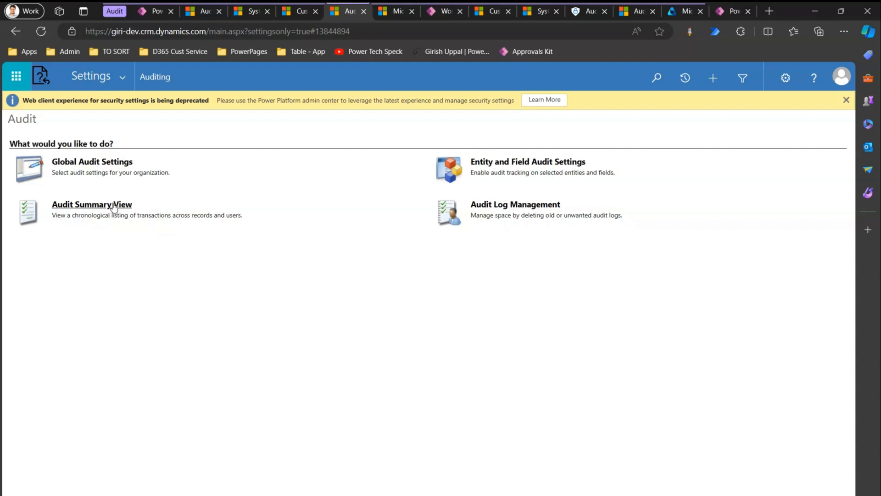
left_click(114, 207)
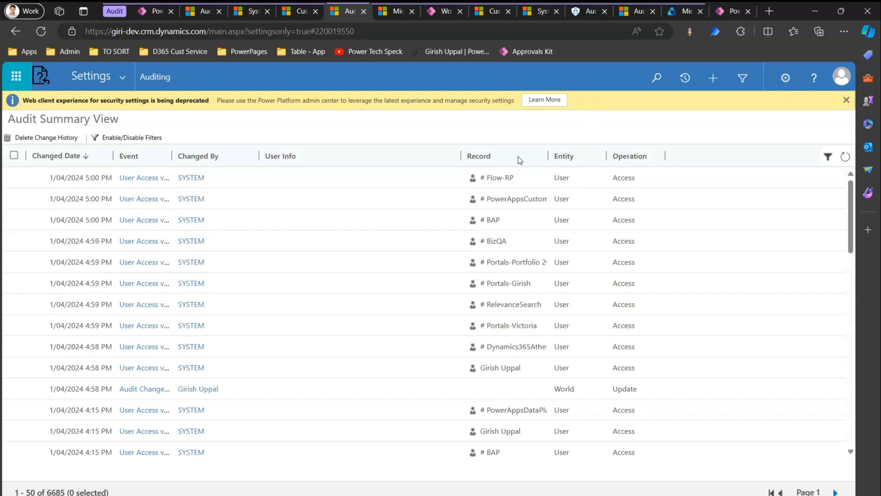
- Widen the Event column and filter the audit summary's Operation column to Delete entries
left_click_drag(171, 158, 254, 156)
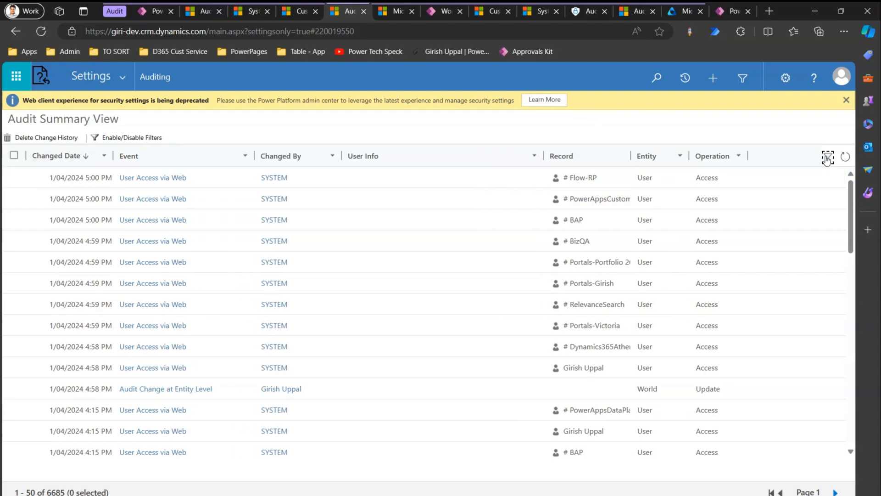
left_click(738, 155)
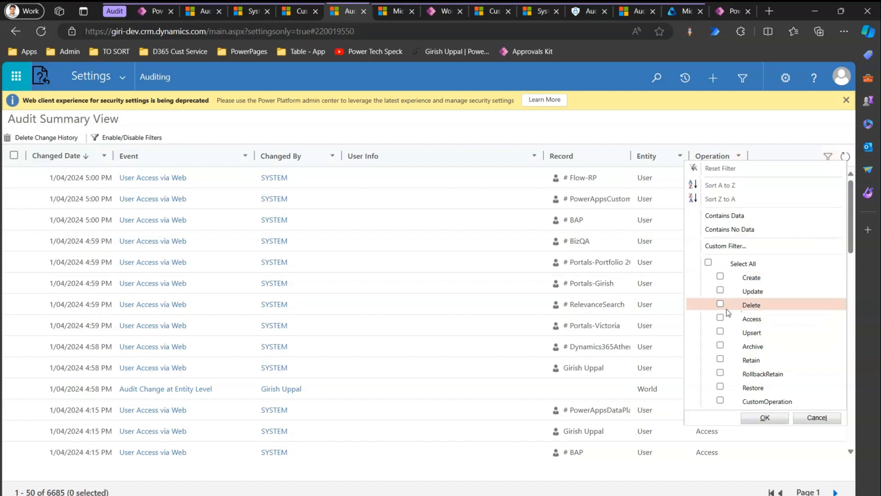
left_click(771, 418)
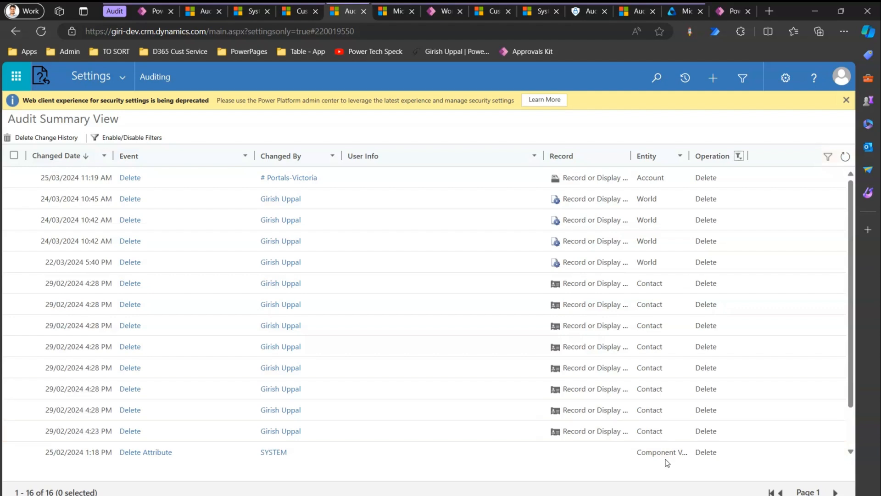
- Review the changed date, entity and last field values of a World Delete entry from 24/03/2024 10:42 AM, and close its details
left_click(129, 242)
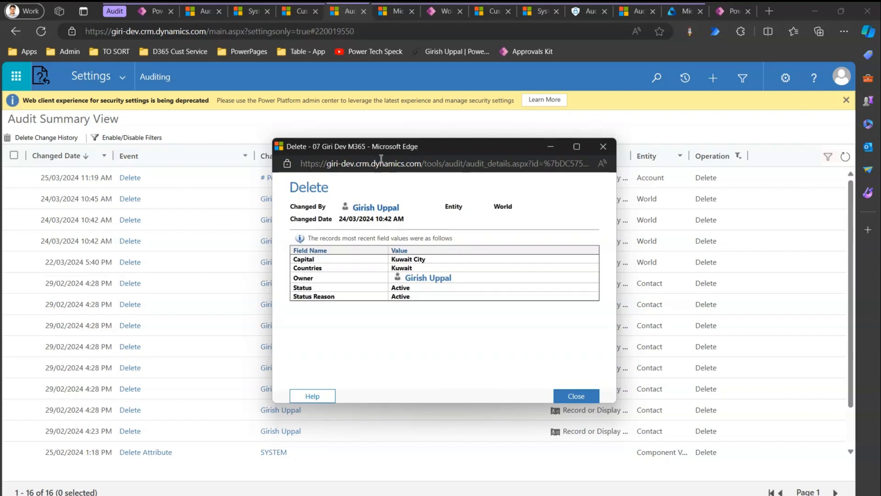
left_click_drag(372, 149, 321, 144)
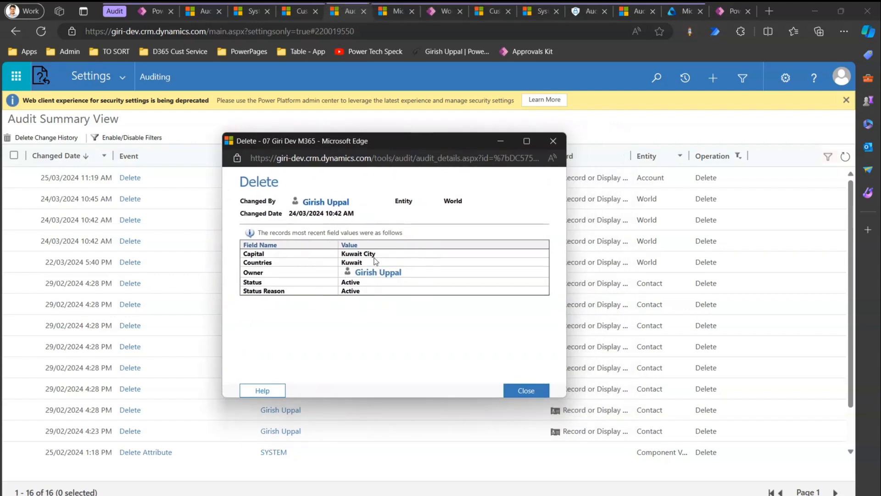
left_click_drag(289, 214, 327, 217)
left_click_drag(442, 202, 470, 202)
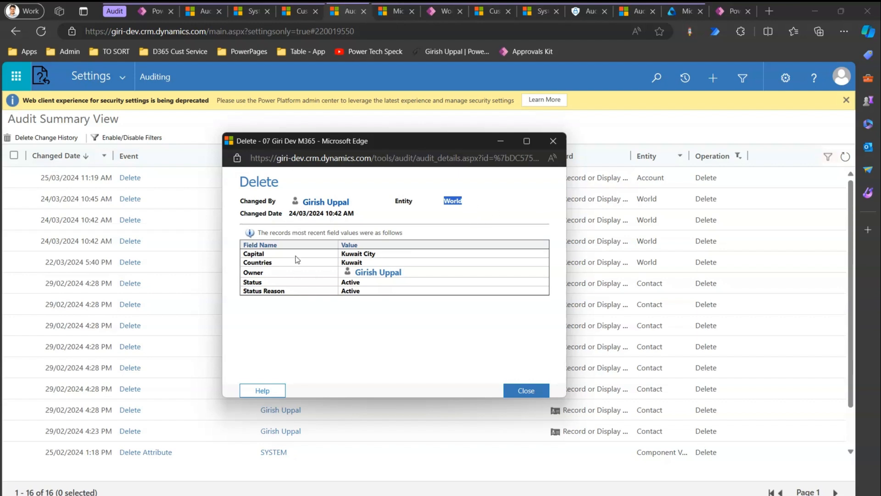
left_click(553, 141)
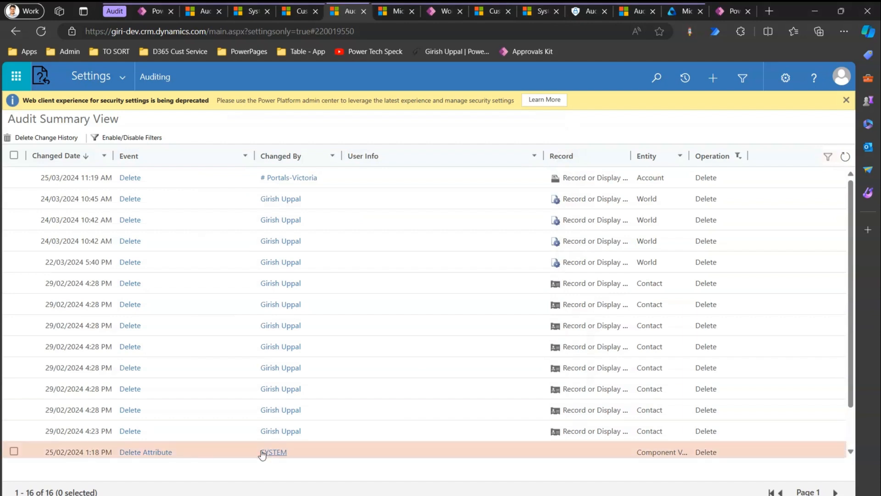
- Look through the remaining Delete entries and reset the Operation filter in the Audit Summary View
left_click_drag(847, 378, 864, 436)
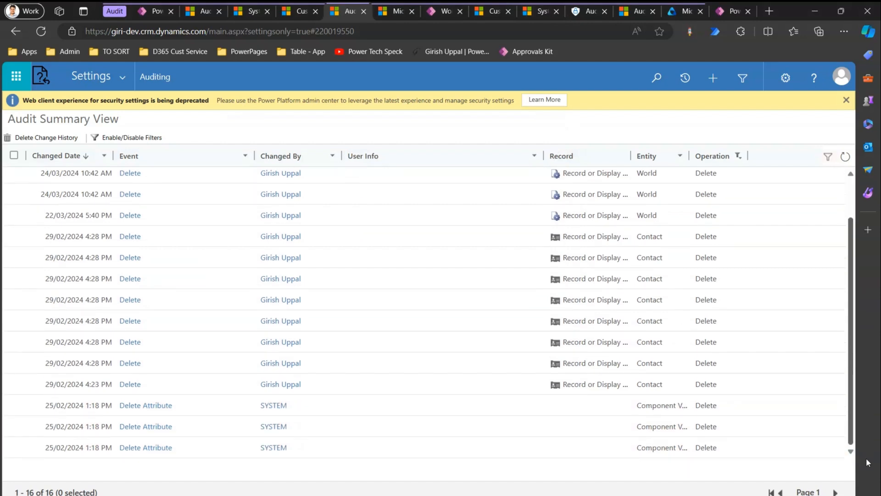
scroll(718, 291, "up", 2)
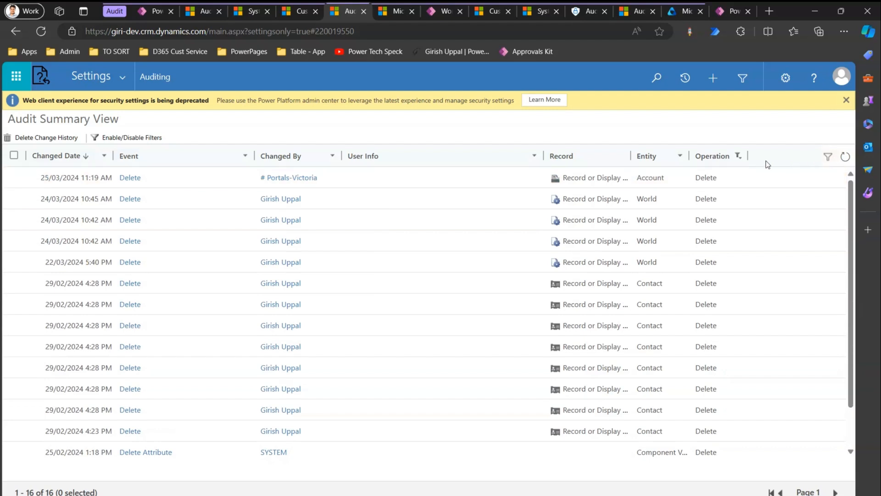
left_click(737, 156)
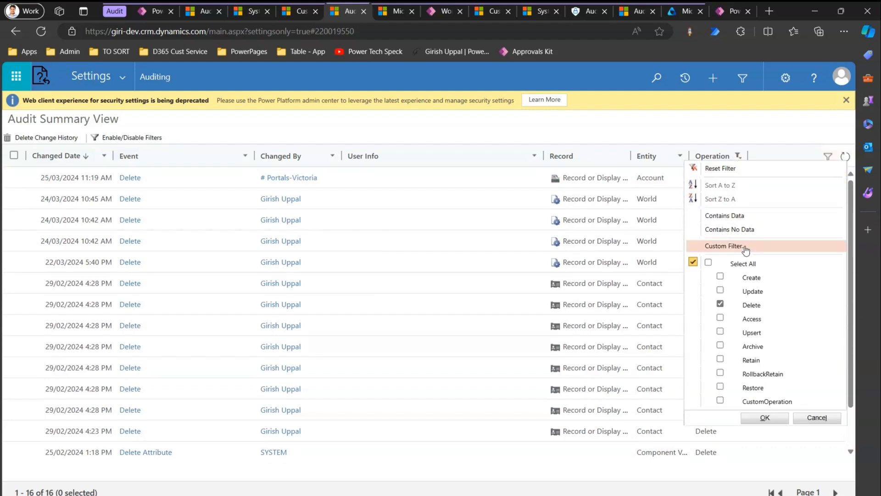
left_click(732, 175)
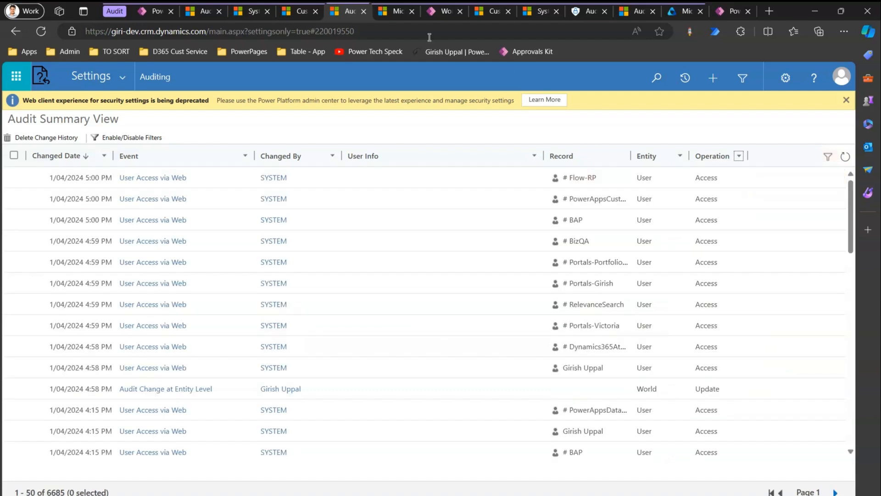
- Open Audit Log Management from the Auditing area, using the browser tab that shows Customizations
left_click(299, 12)
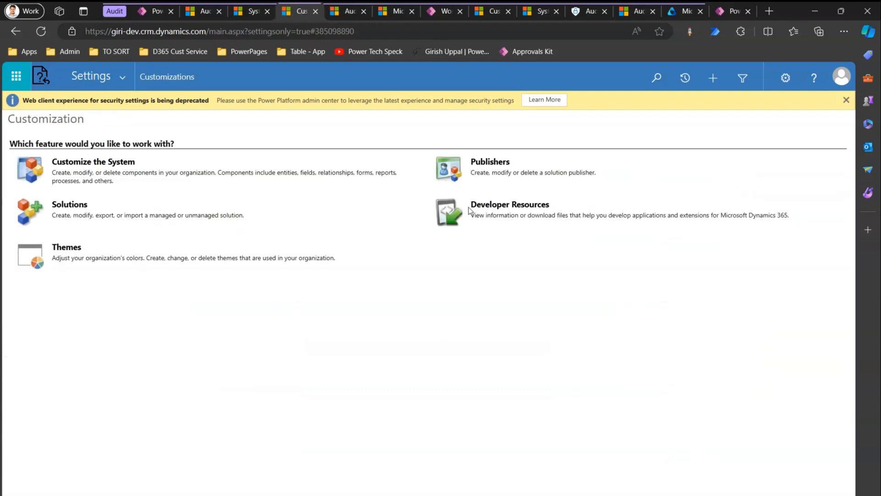
left_click(123, 78)
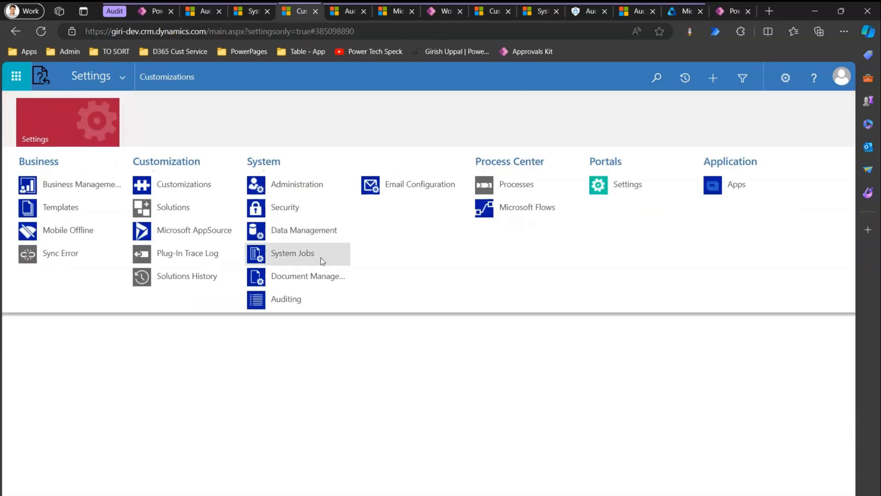
left_click(296, 301)
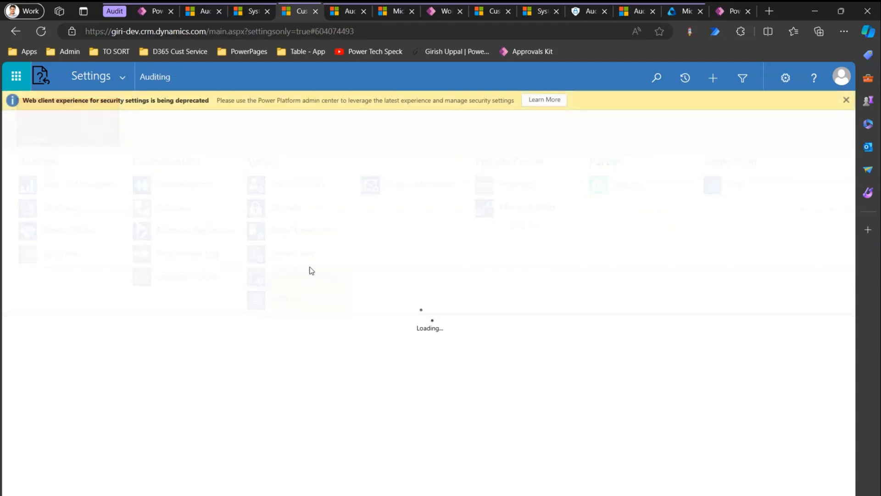
left_click(542, 208)
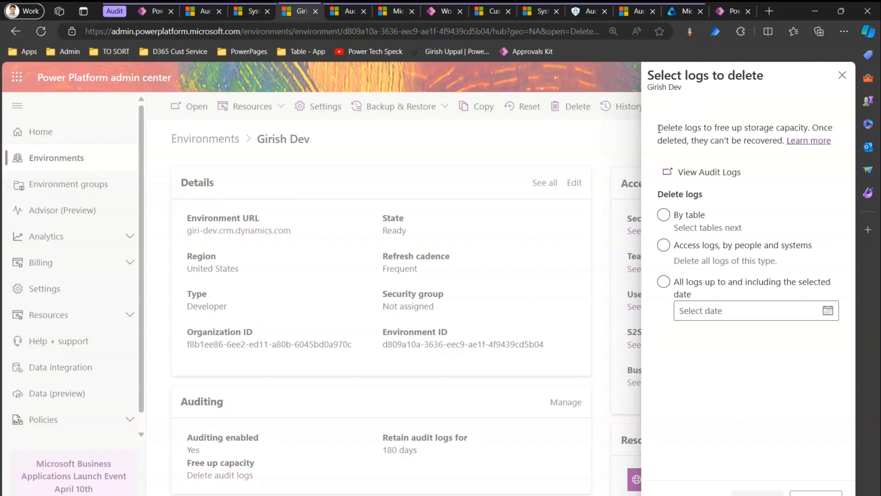
- Choose to delete logs by table, select Account, Action Card, Action Card User Settings and Attachment, and go back without applying the selection
left_click_drag(659, 129, 829, 123)
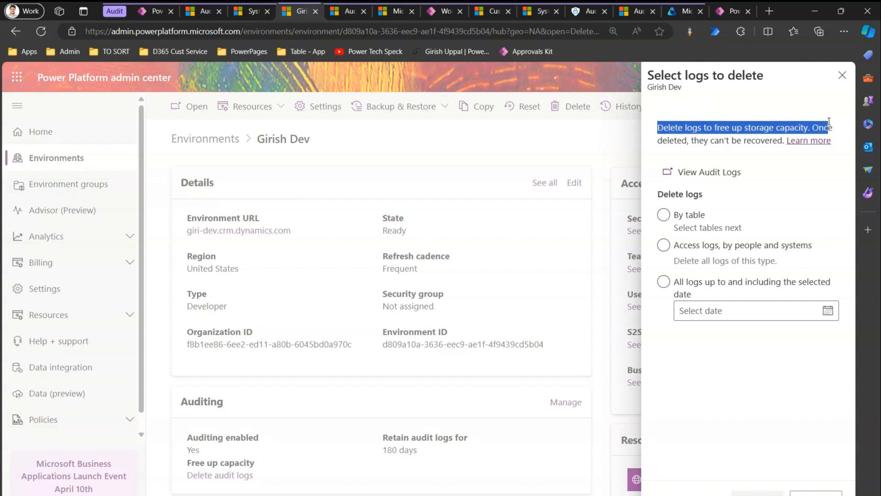
left_click(663, 216)
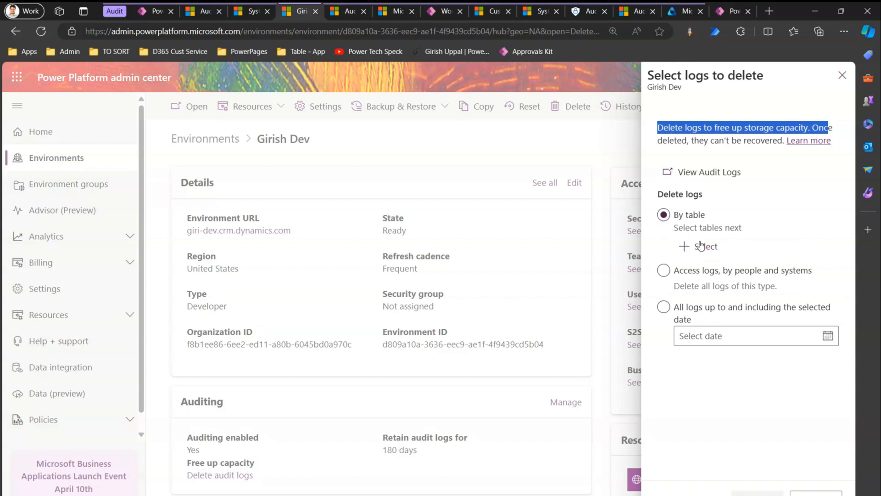
left_click(699, 244)
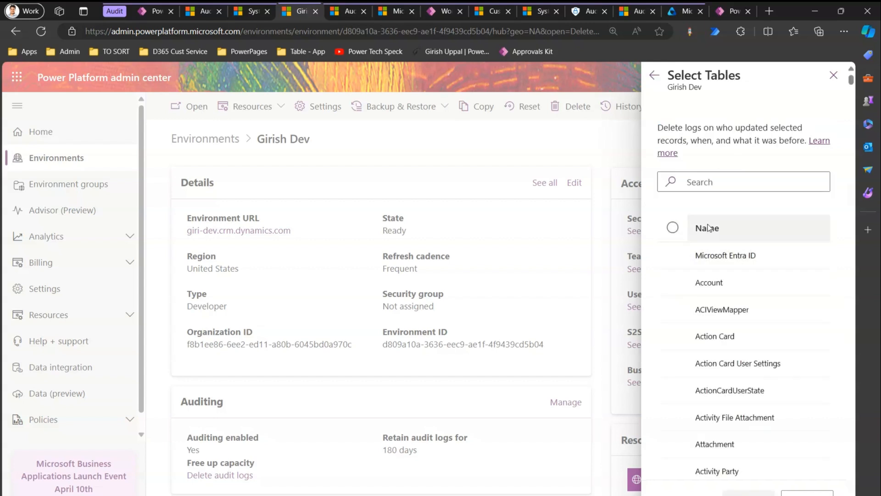
left_click(673, 282)
left_click(673, 338)
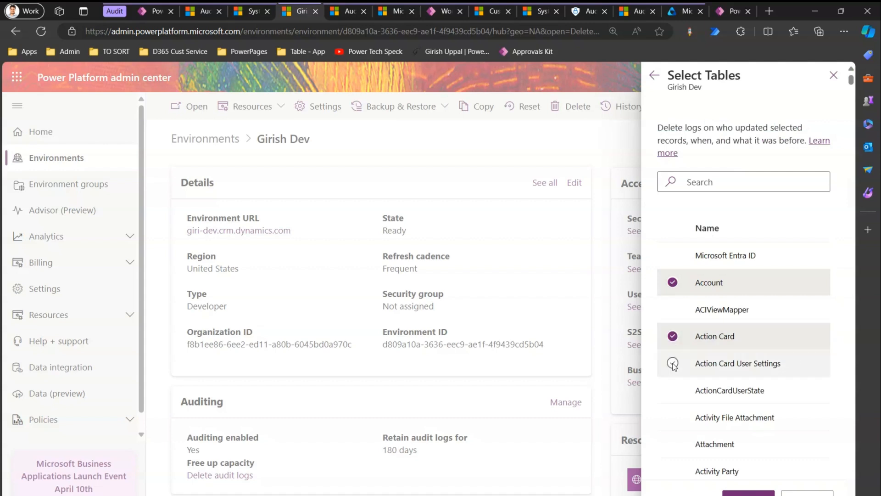
left_click(672, 363)
left_click(673, 443)
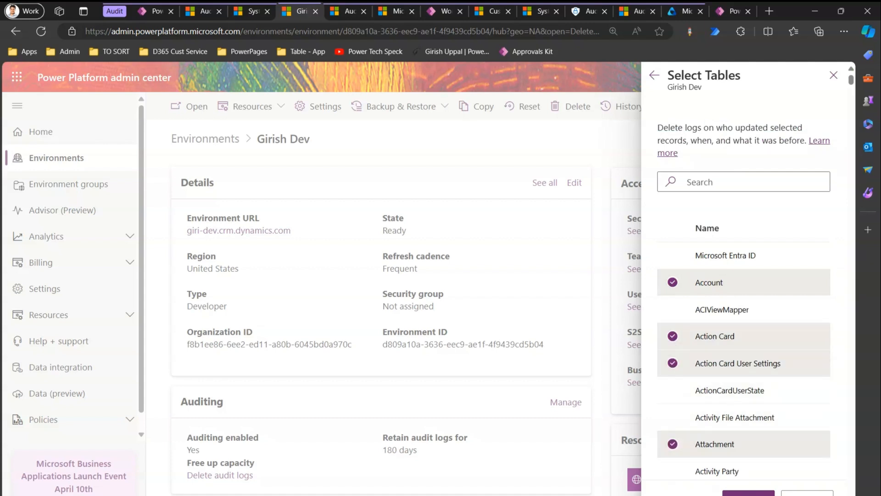
left_click(651, 77)
- Try the access logs option, choose all logs up to and including Tue Mar 12, 2024, and cancel the log deletion
left_click(663, 270)
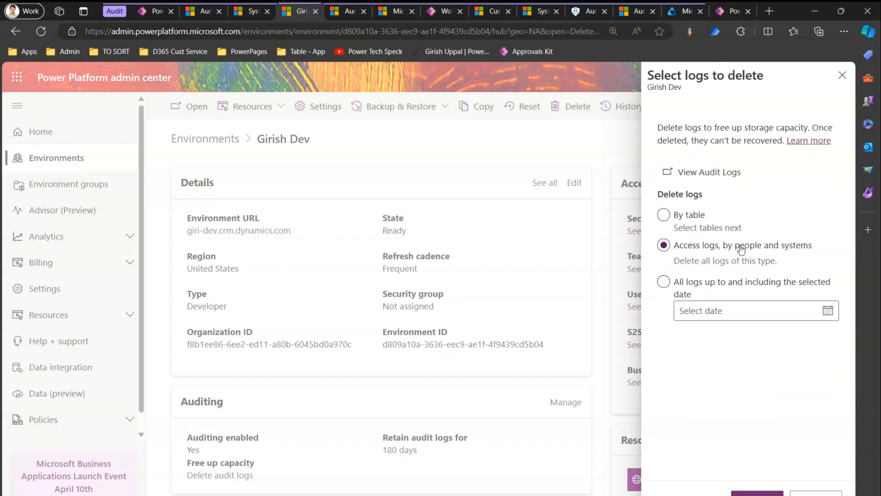
left_click(687, 292)
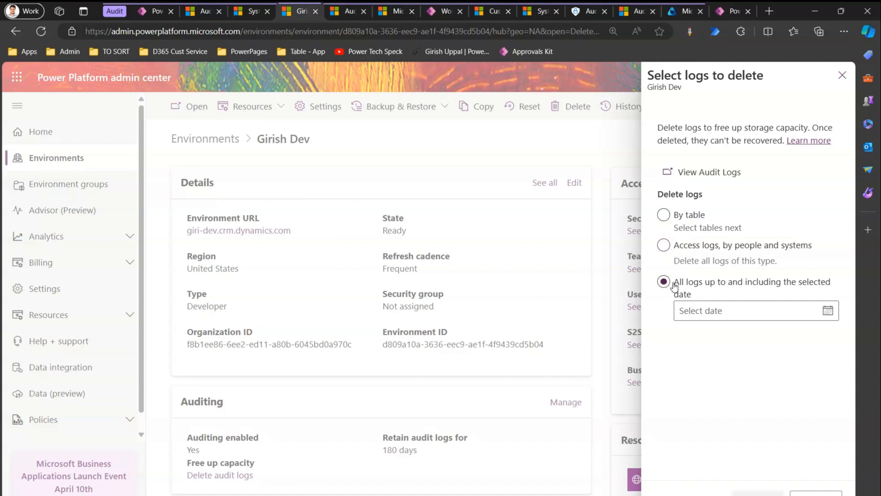
left_click(830, 312)
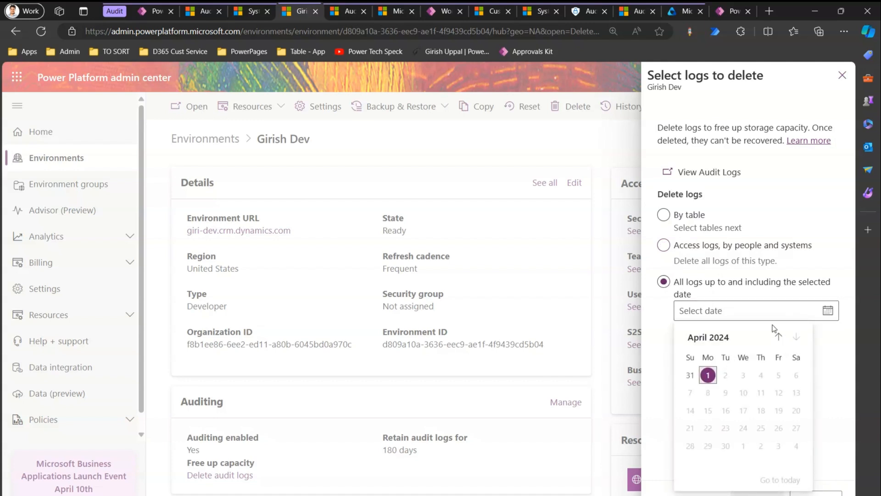
left_click(778, 337)
left_click(726, 410)
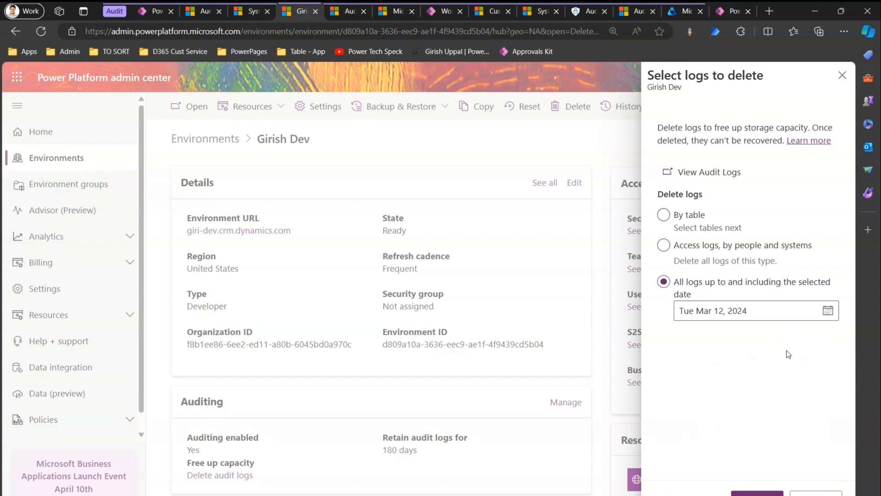
left_click(816, 494)
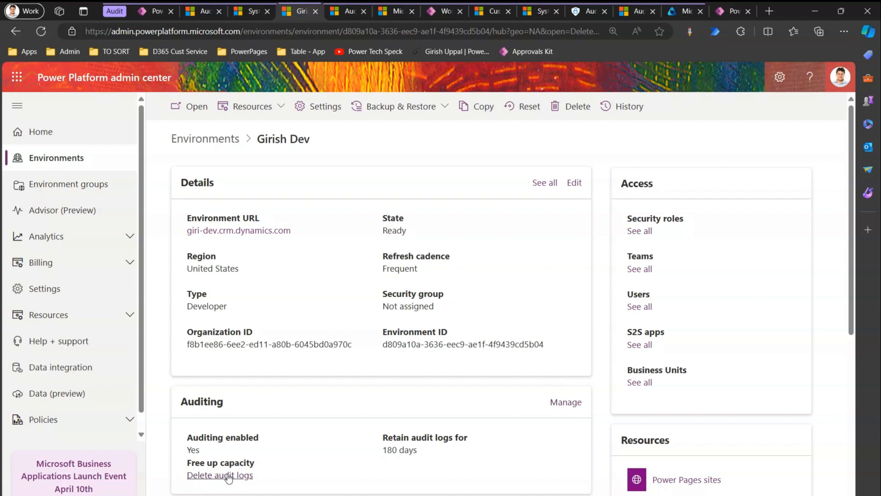
- View the environment's audit settings, switch to the World App and reload its Active Worlds list
left_click(565, 403)
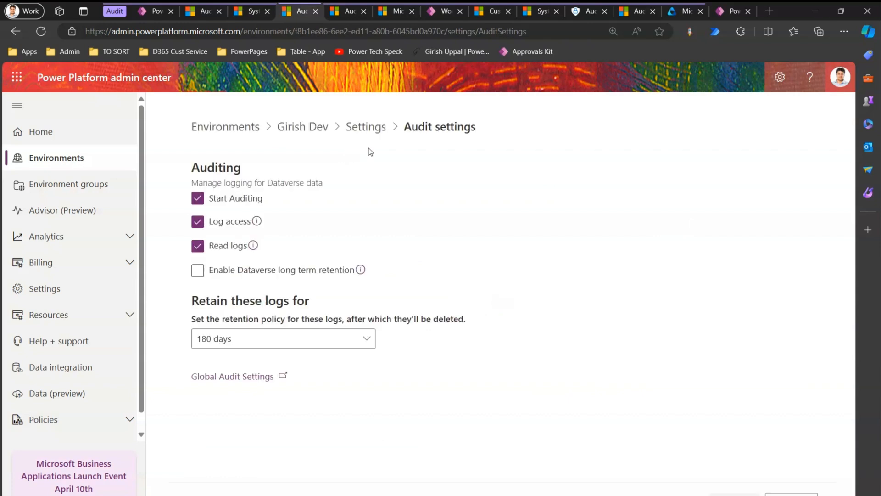
left_click(435, 11)
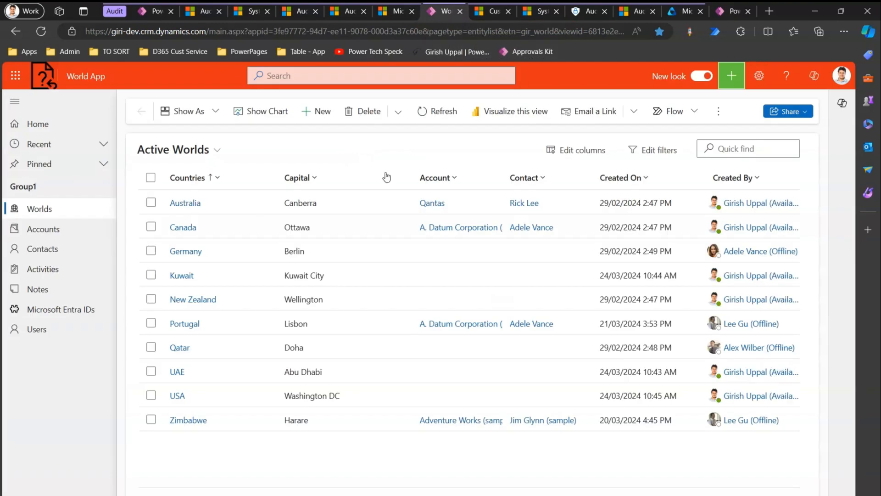
left_click(40, 33)
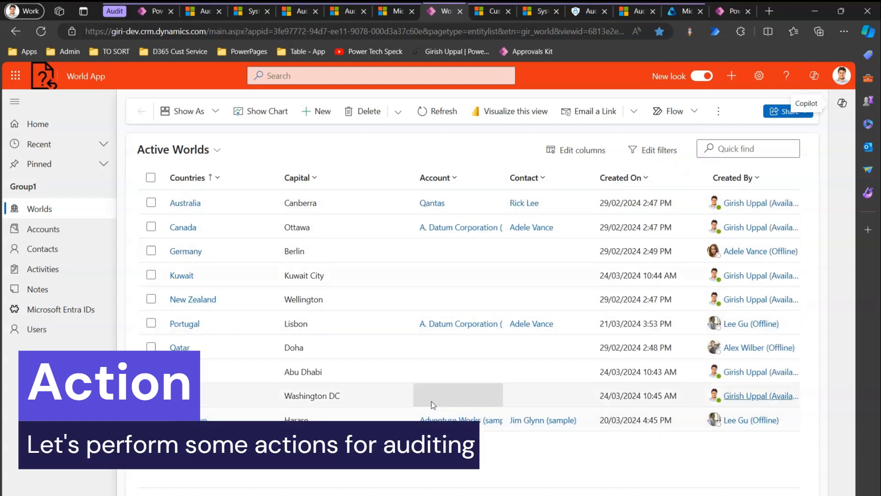
- Start a new World record with country Singapore, capital Singapore City, a sample contact and the Adventure Works (sample) account
left_click(314, 112)
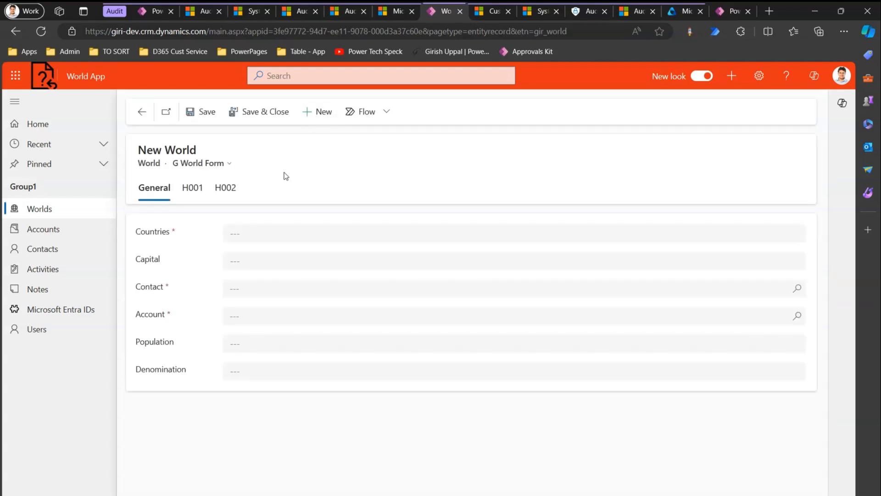
left_click(268, 233)
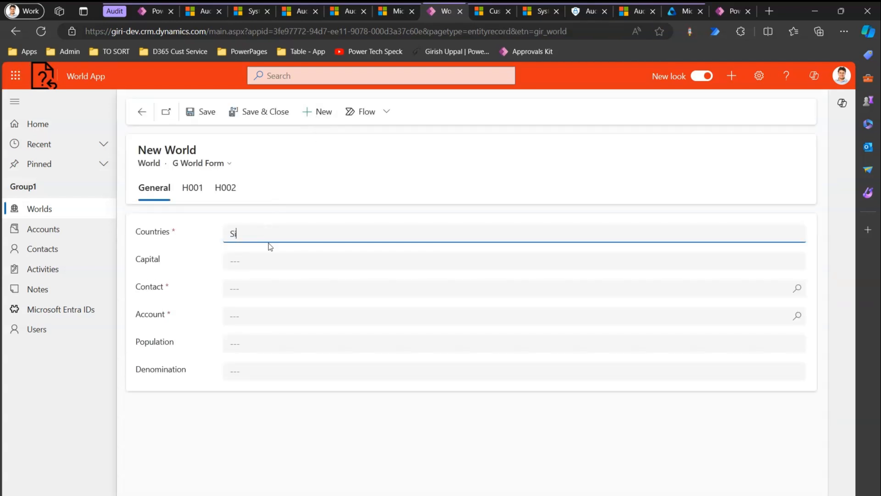
key("Tab")
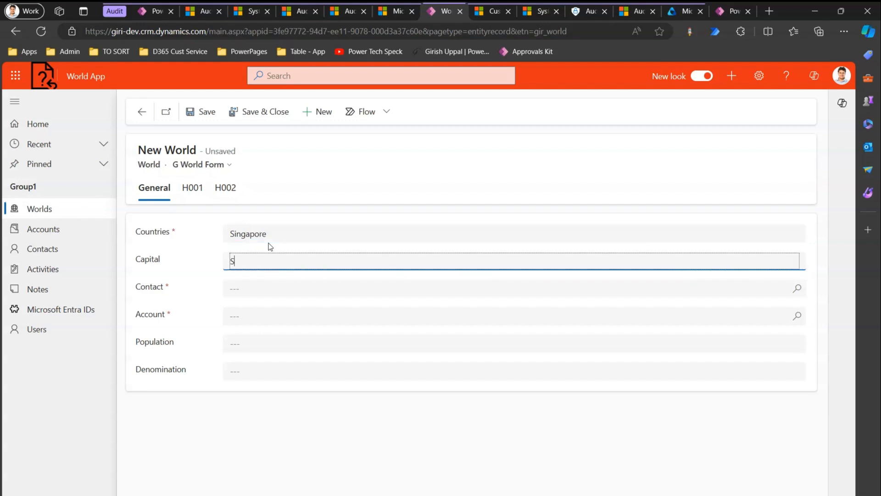
type("Singapore City")
left_click(261, 285)
left_click(271, 361)
left_click(271, 319)
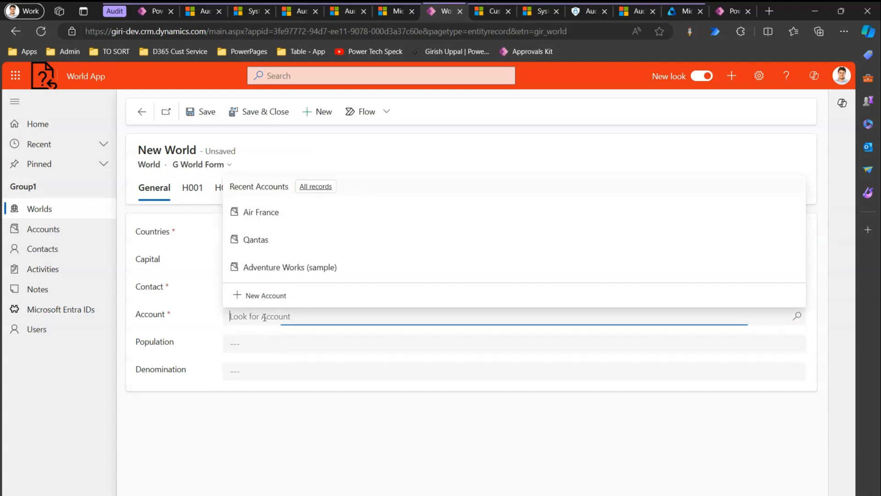
left_click(282, 271)
- Set the population to 4545454 and the denomination to Dollar, save the Singapore record and return to the list
left_click(285, 343)
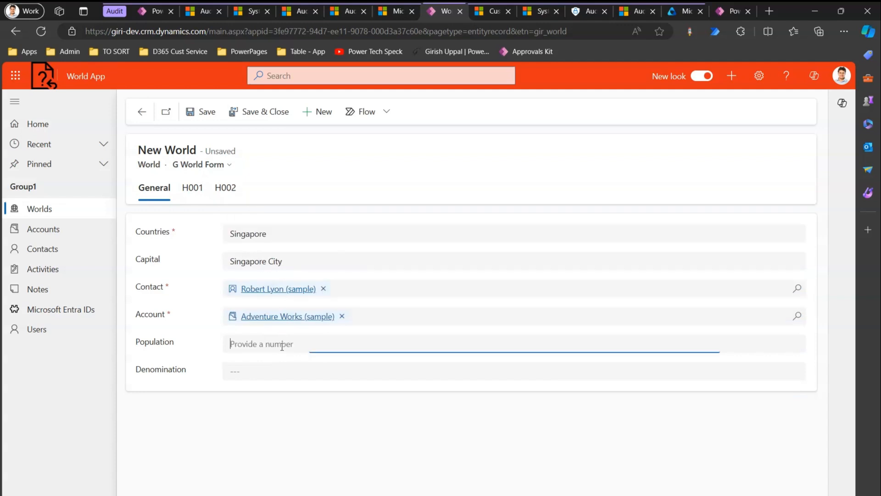
type("4545454")
left_click(286, 372)
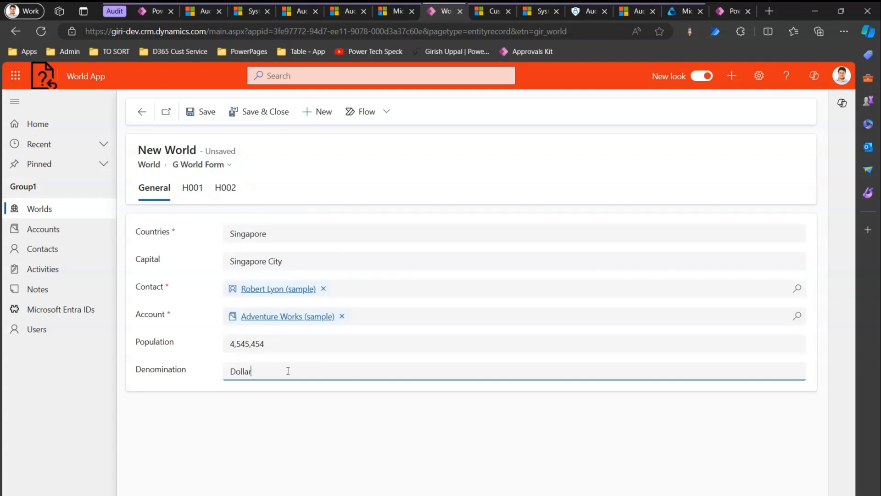
left_click(193, 115)
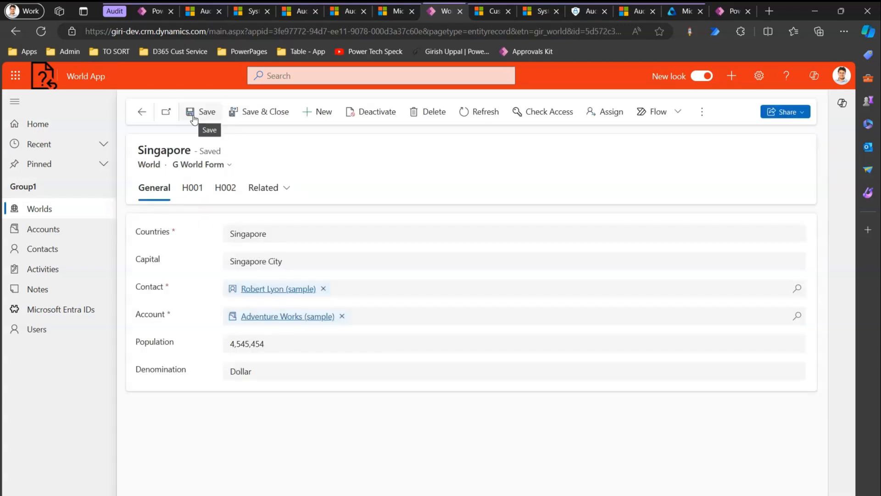
left_click(246, 115)
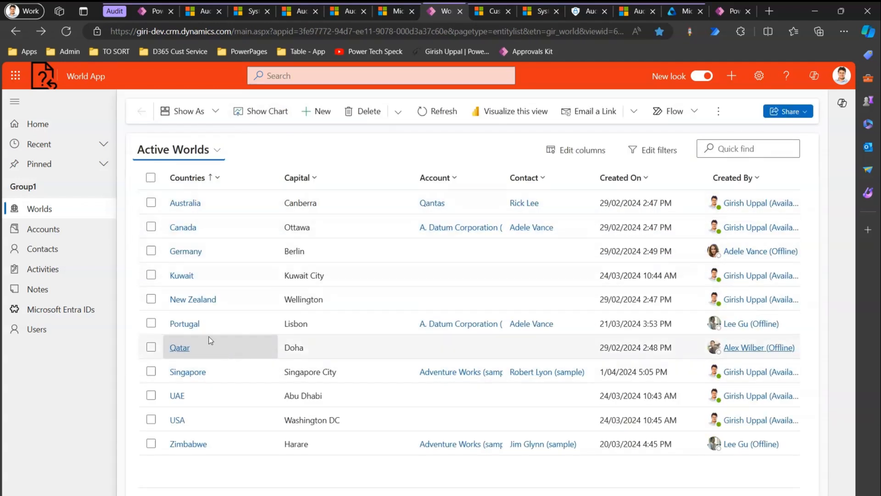
- Delete the New Zealand record from the Active Worlds list and confirm the deletion
left_click(150, 299)
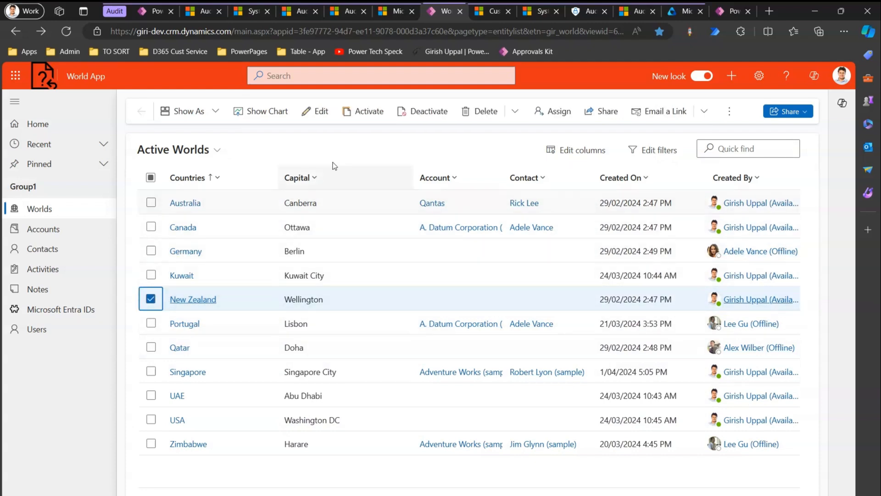
left_click(482, 112)
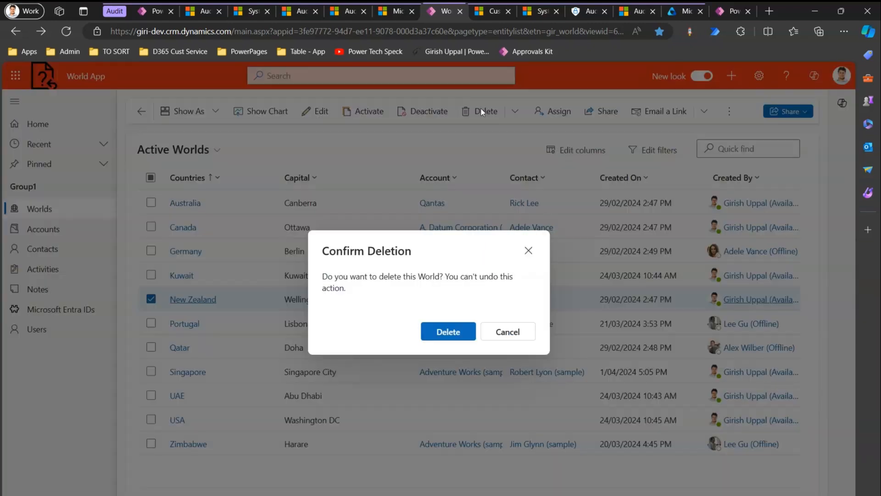
left_click(466, 333)
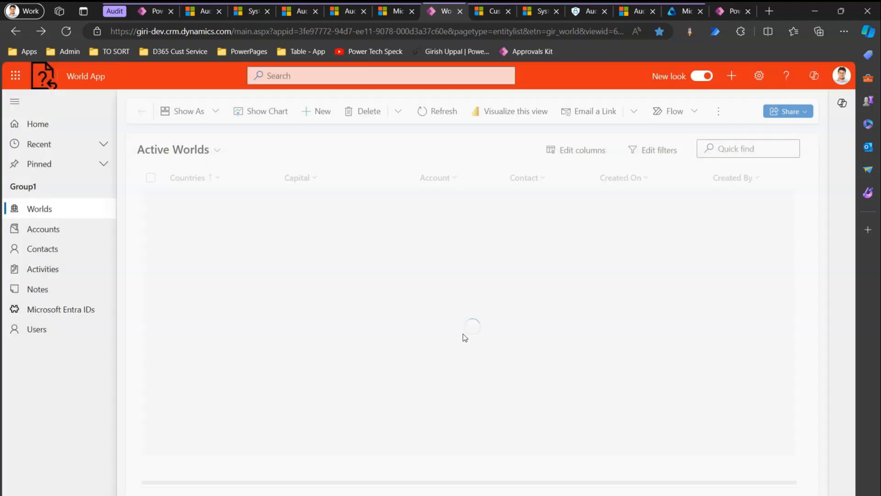
- Open the USA record and change its Capital to Washington District Columbia
left_click(150, 395)
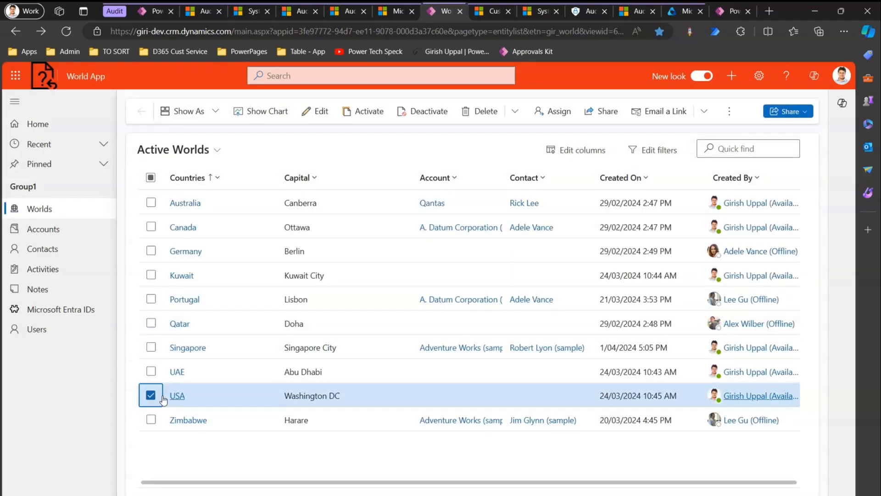
left_click(177, 396)
left_click(290, 261)
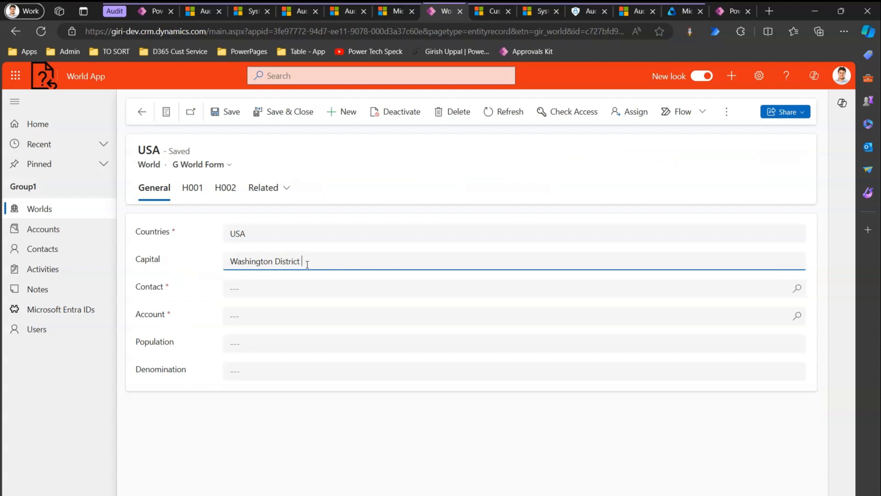
- Assign a contact and the Alpine Ski House (sample) account to the USA record and save it
left_click(288, 289)
left_click(314, 309)
left_click(307, 385)
left_click(280, 316)
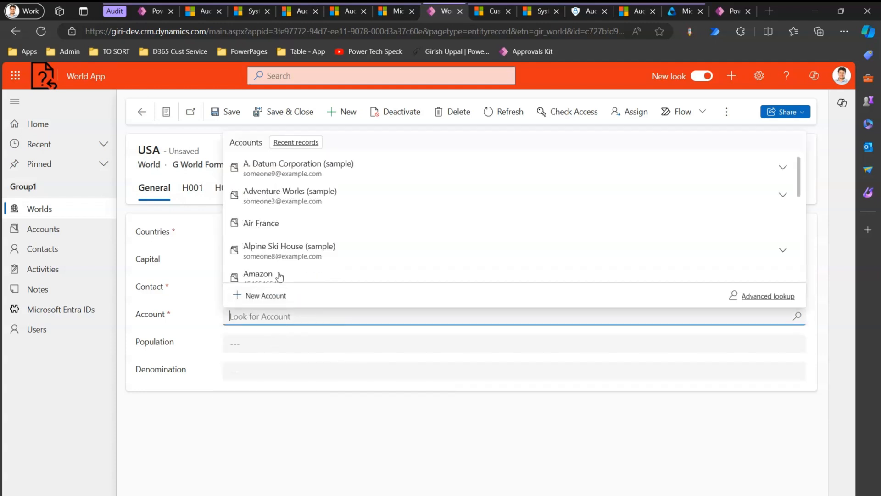
left_click(280, 255)
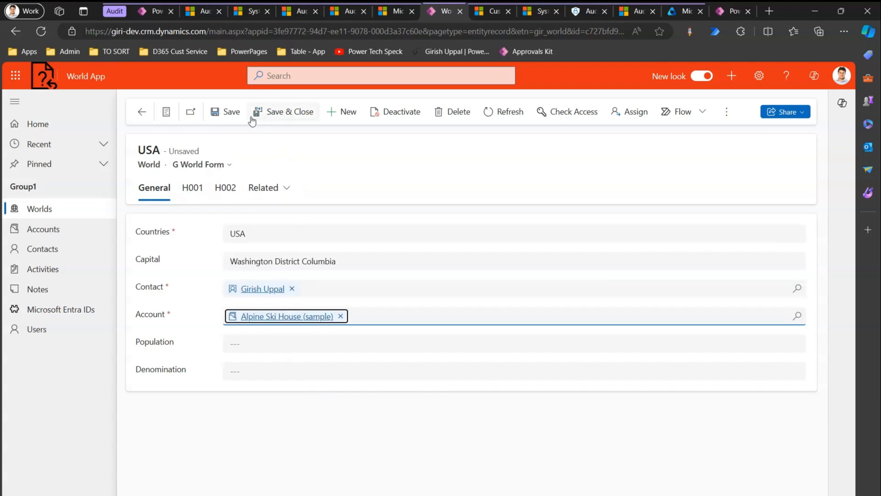
left_click(230, 115)
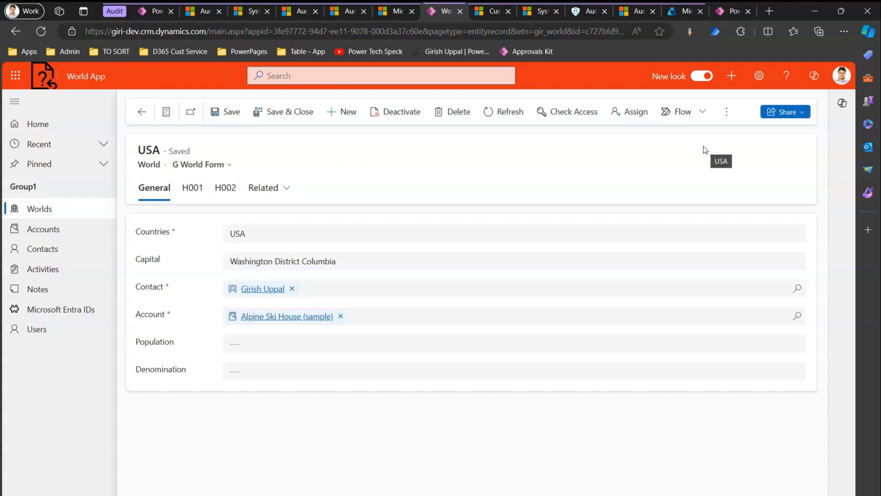
- Return to the Audit Summary View in the legacy Auditing settings and refresh its entries
left_click(393, 12)
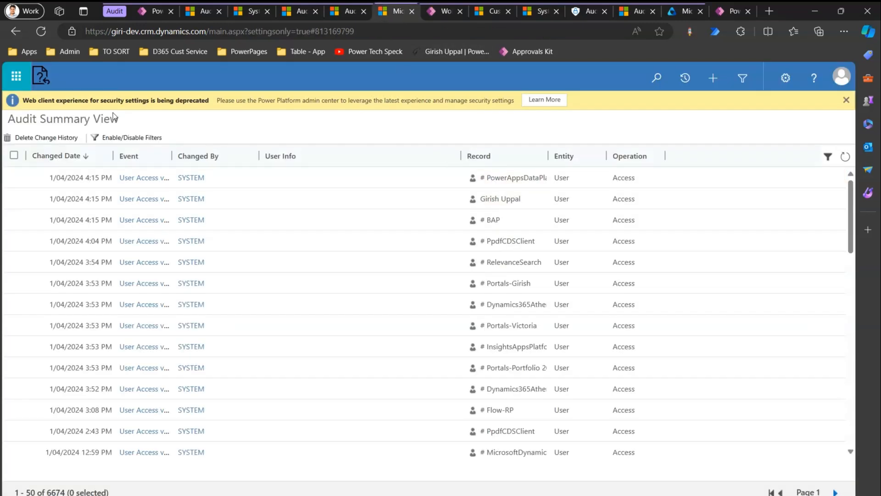
left_click(343, 13)
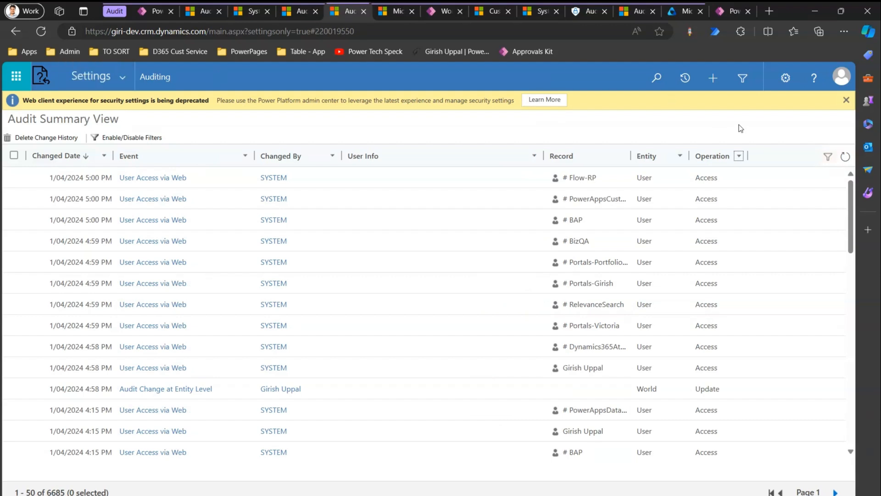
left_click(845, 157)
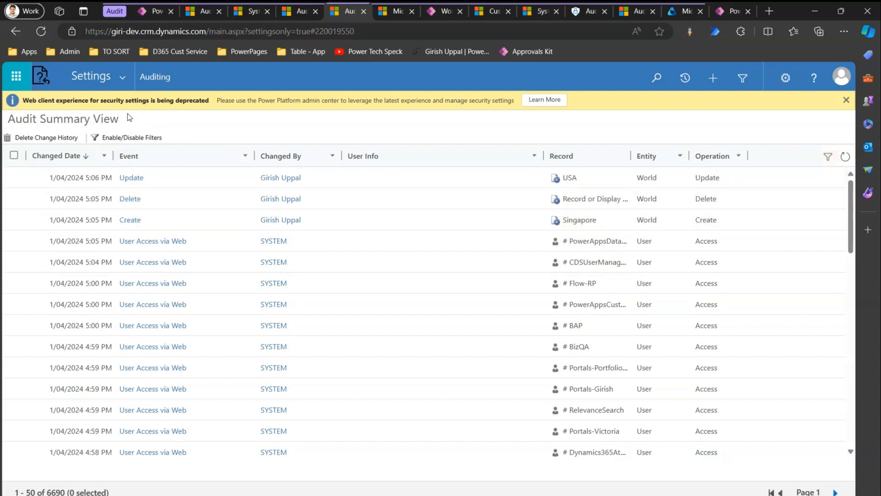
- Revisit the environment's Audit settings and the System Settings auditing page, and reopen the Audit Summary View from the legacy settings
left_click(306, 13)
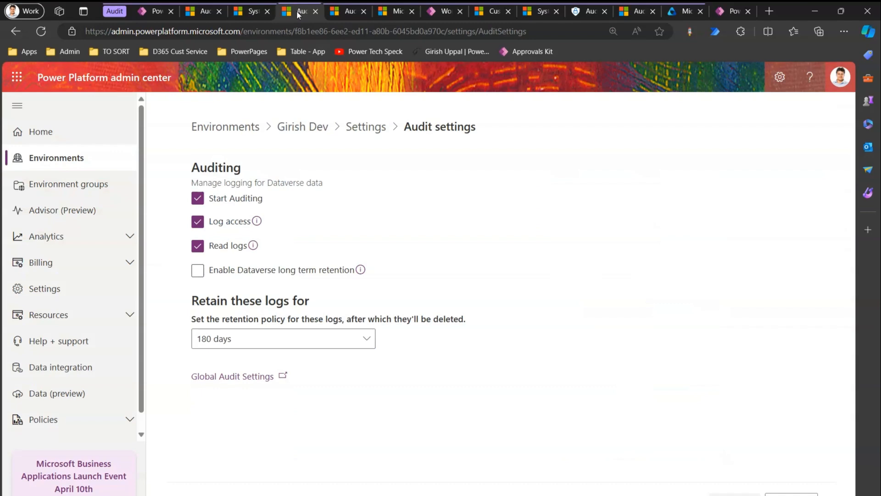
left_click(253, 12)
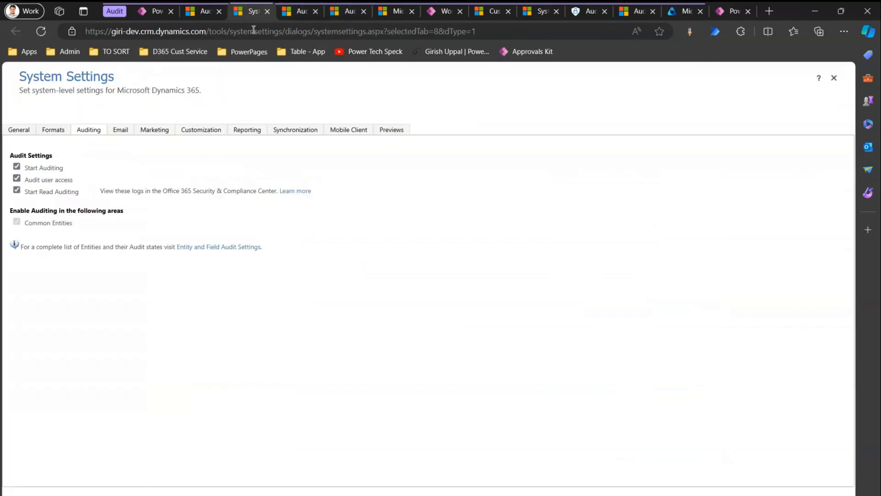
left_click(350, 12)
left_click(125, 79)
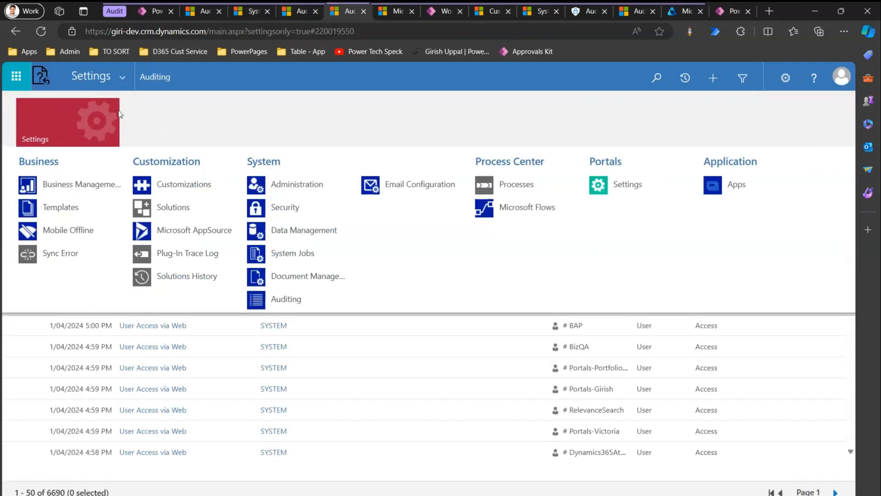
left_click(288, 302)
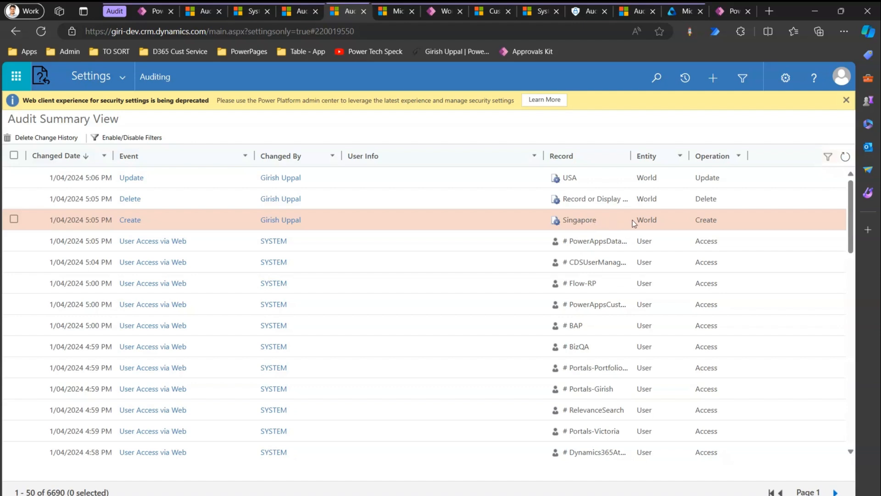
- View the Create audit entry for the Singapore record, examine its recorded field values, and close the details
left_click(130, 220)
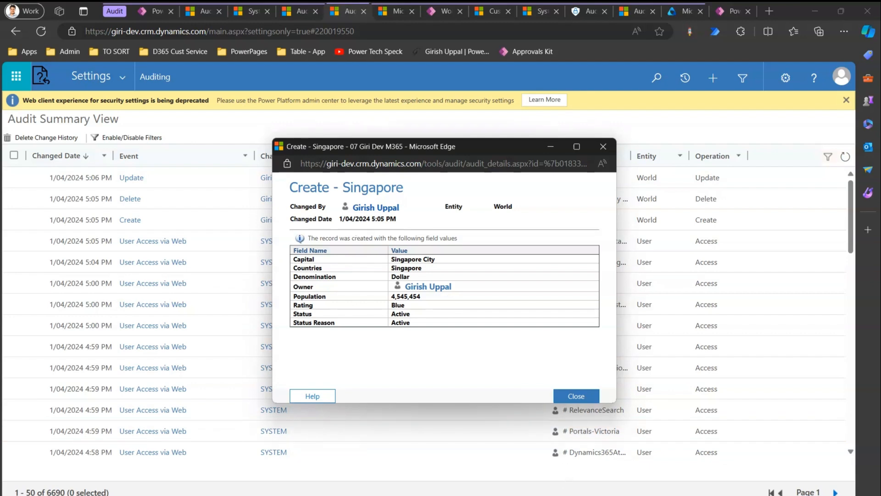
left_click_drag(292, 184, 421, 199)
mouse_move(384, 255)
left_mouse_down()
mouse_move(444, 286)
mouse_move(453, 335)
left_mouse_up()
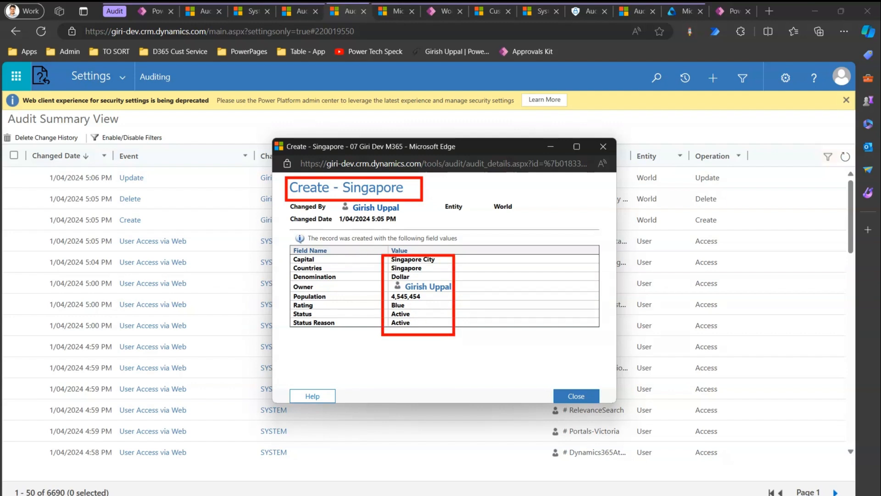
key("Escape")
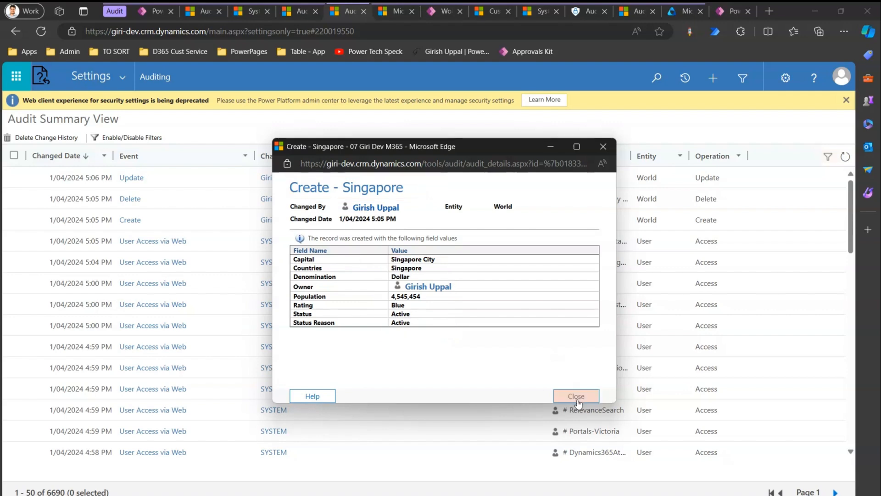
left_click(577, 399)
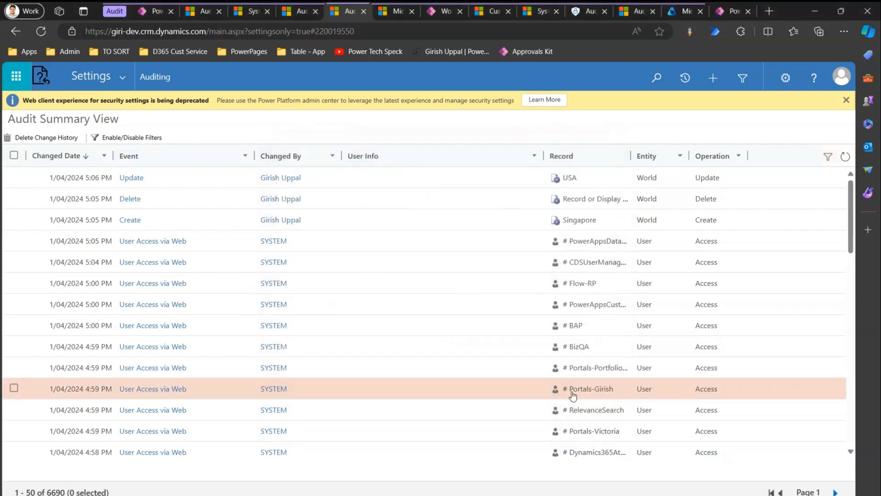
- Examine the details of the World table's Delete audit entry and the USA record's Update entry, closing each one
left_click(127, 199)
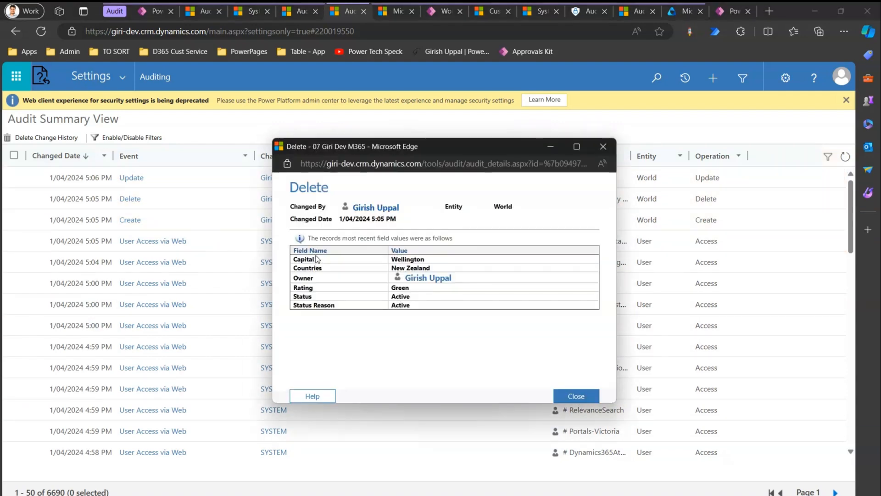
mouse_move(277, 178)
left_mouse_down()
mouse_move(468, 318)
mouse_move(528, 323)
left_mouse_up()
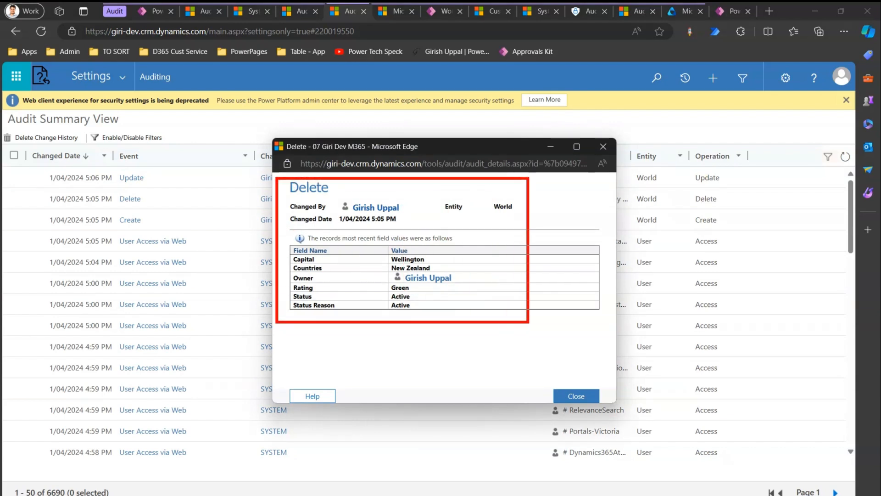
left_click_drag(334, 212, 402, 226)
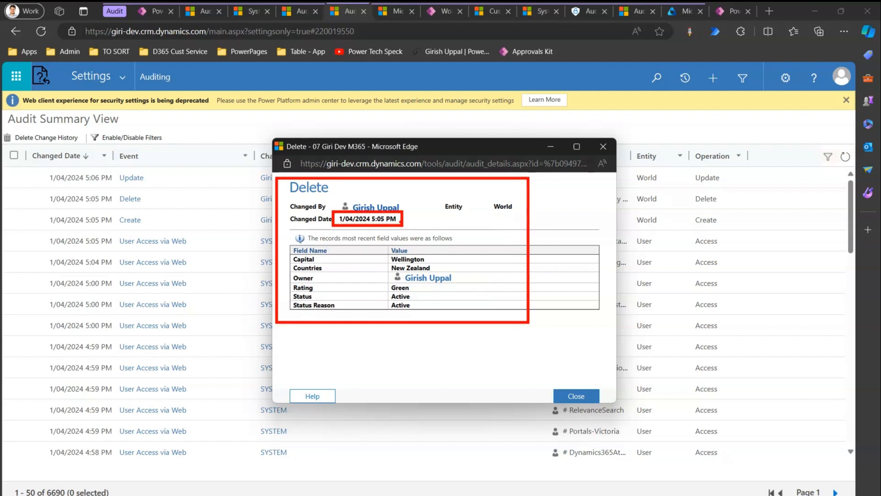
left_click_drag(402, 222, 460, 251)
key("Escape")
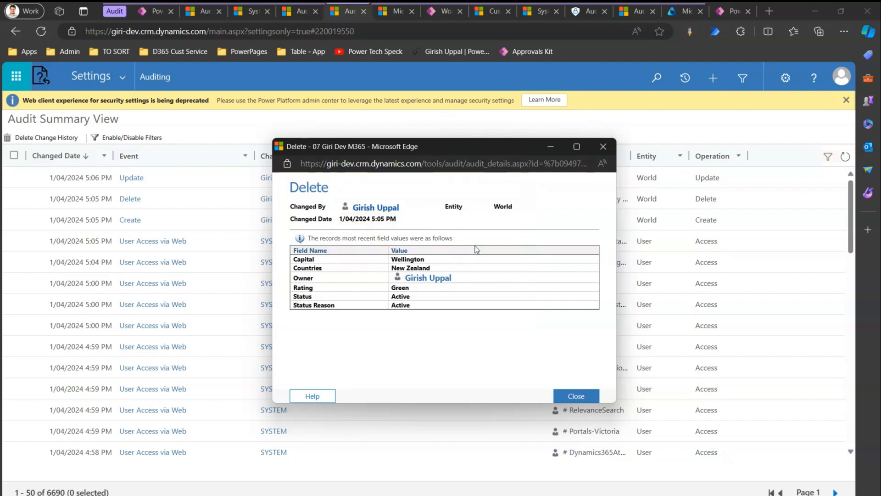
left_click(562, 396)
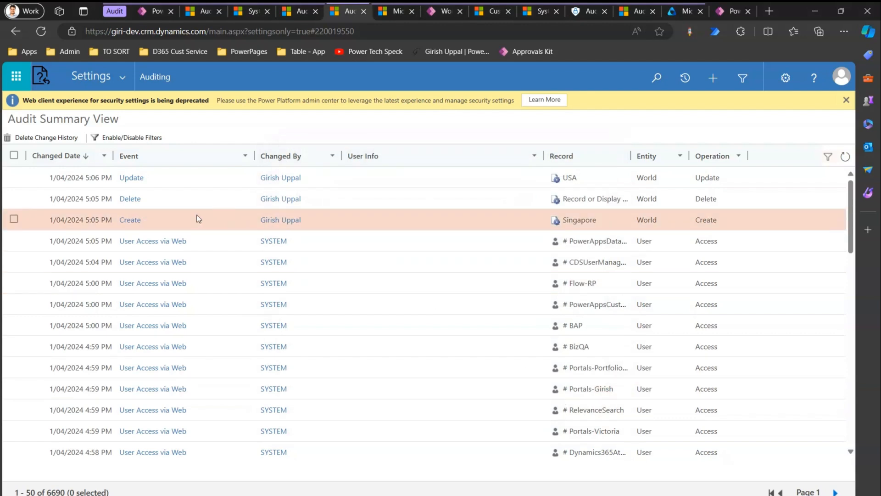
left_click(133, 179)
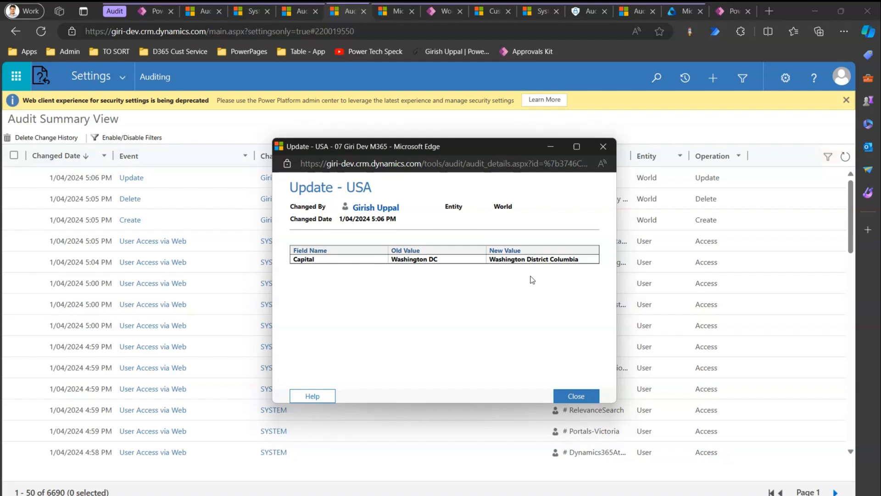
left_click(593, 390)
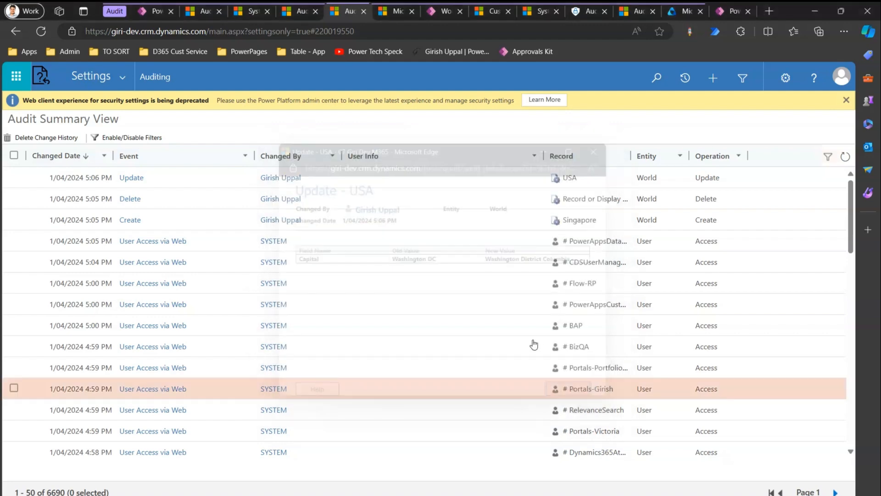
- Reload the Audit Summary View from the legacy Auditing area and read the newest User Access via Web entry's details
left_click(122, 77)
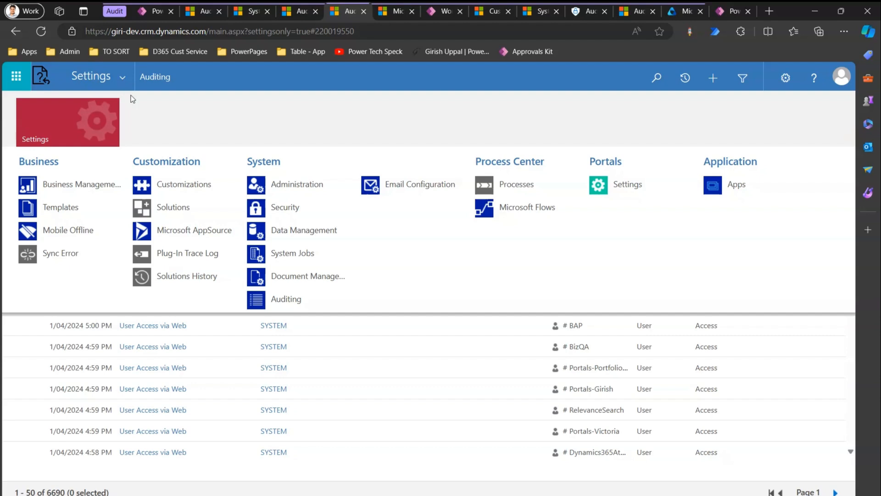
left_click(294, 300)
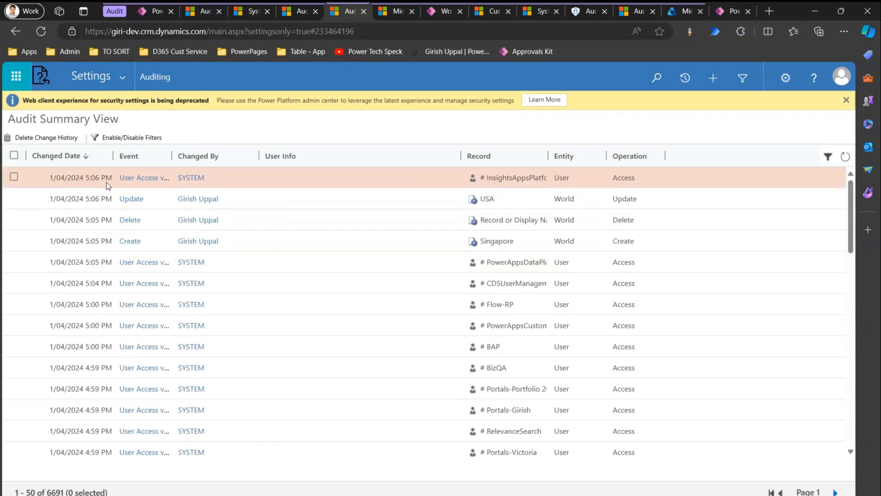
left_click(130, 178)
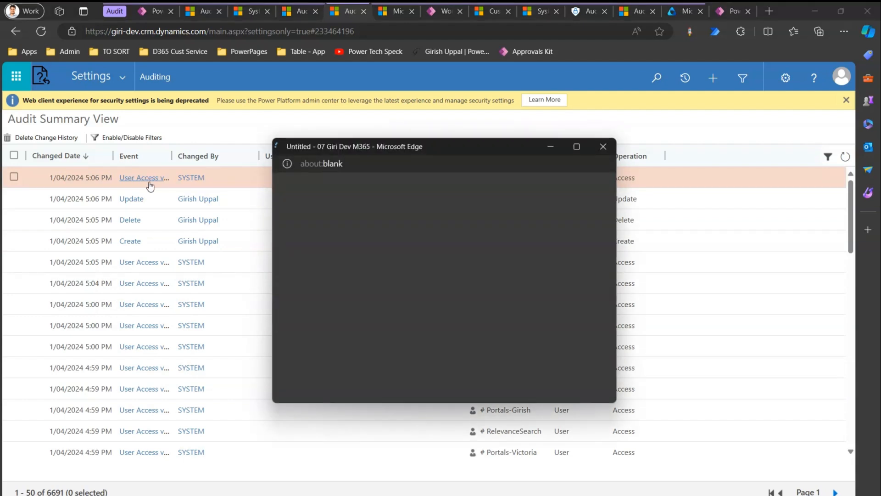
left_click_drag(311, 241, 408, 267)
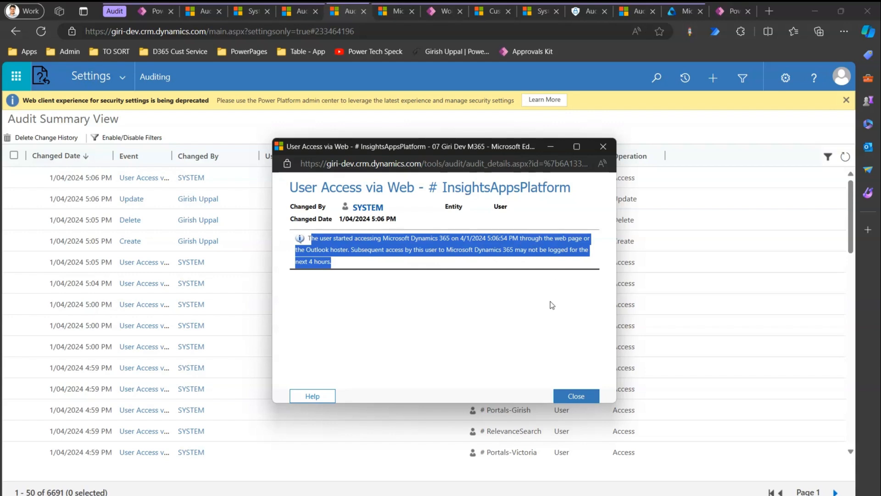
left_click(602, 147)
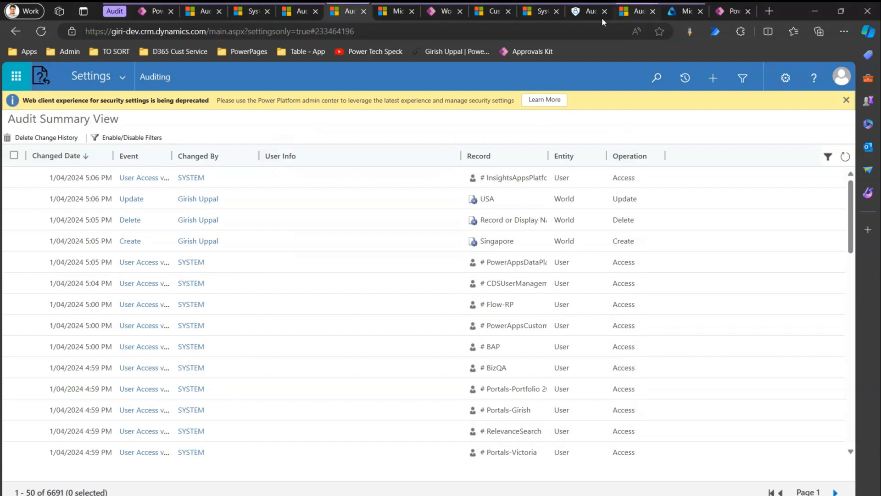
- Open Audit settings under the development environment's Audit and logs settings, and follow the link to the Global Audit Settings
left_click(156, 11)
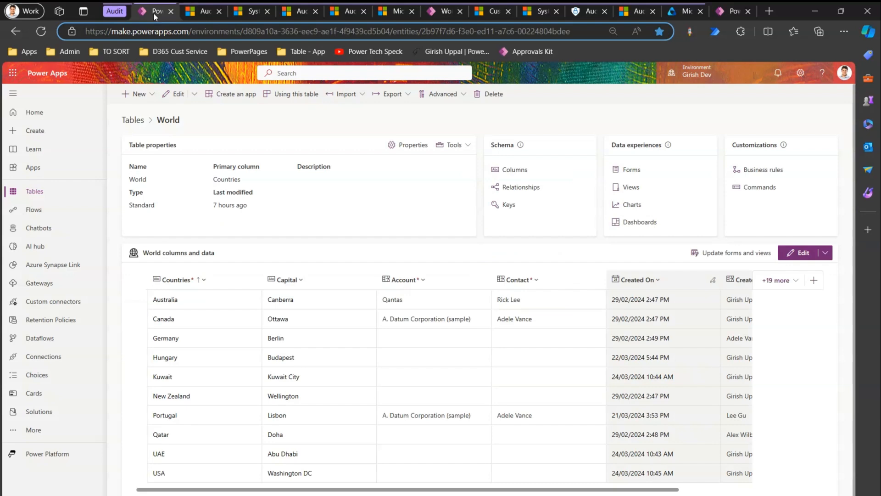
left_click(297, 12)
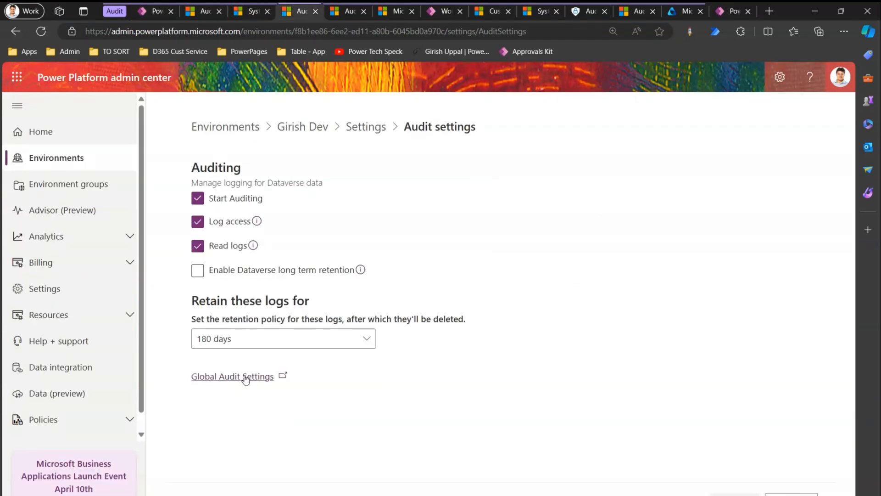
left_click(362, 133)
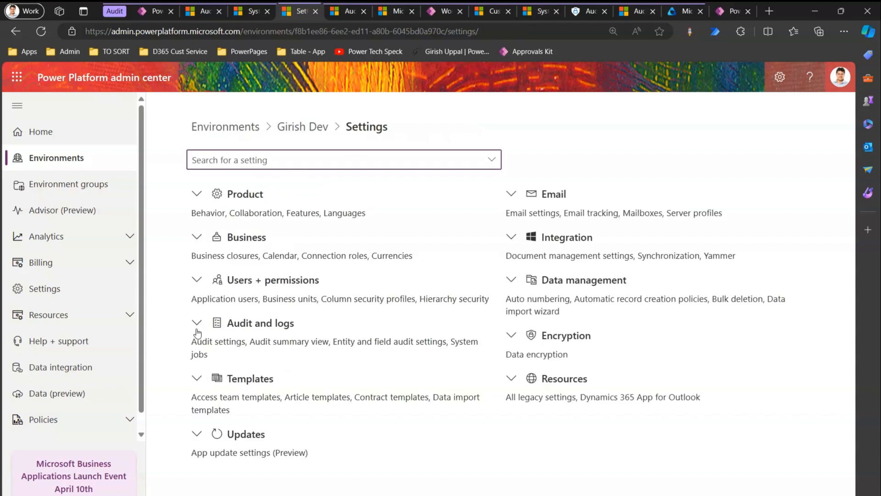
left_click(196, 324)
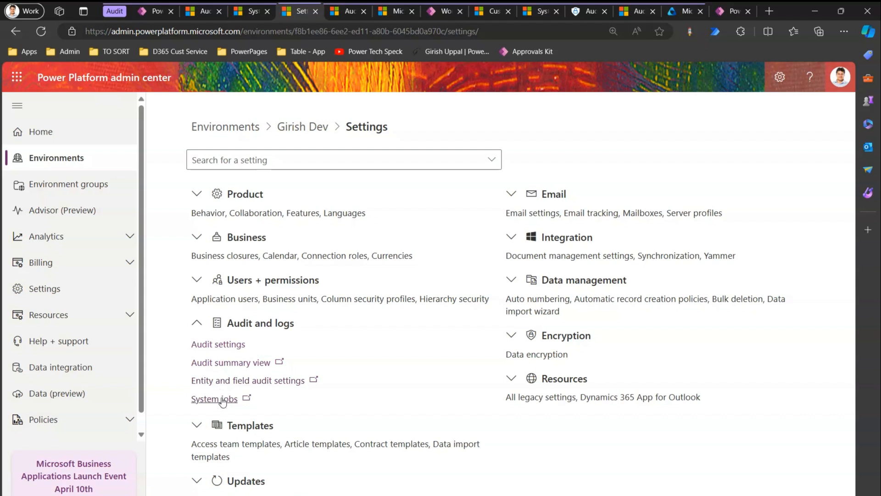
left_click(216, 345)
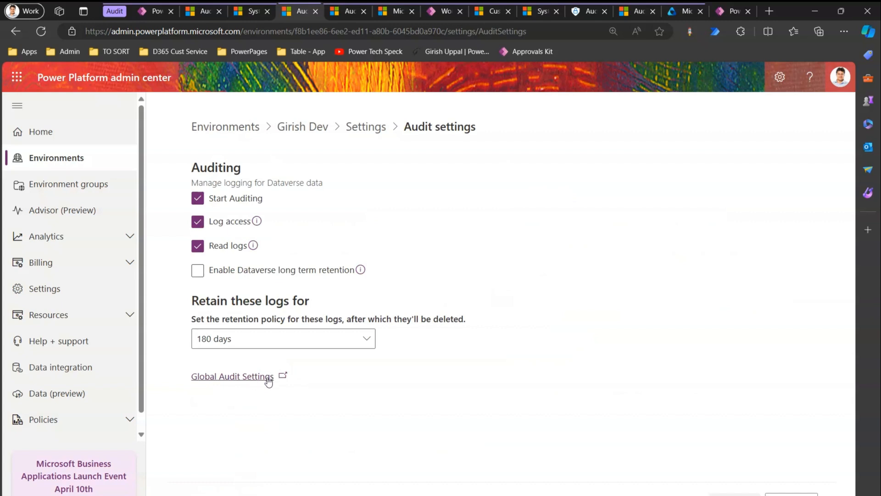
left_click(273, 377)
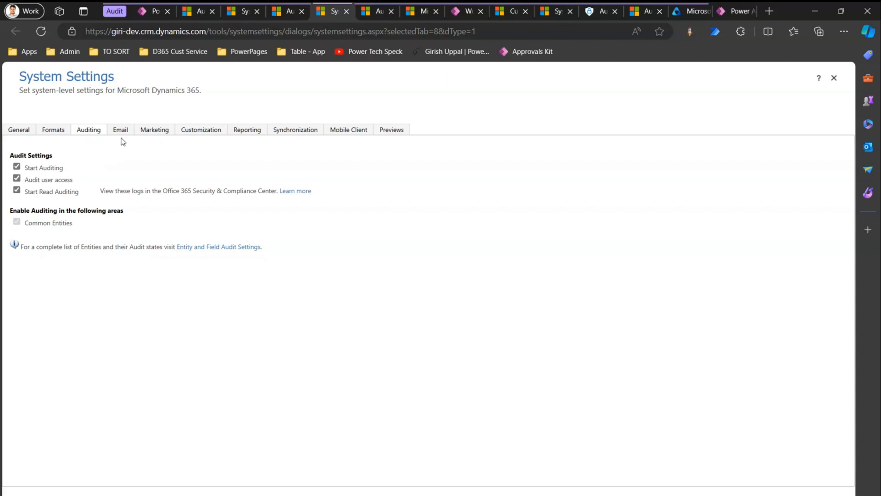
- Open the Microsoft Purview portal at purview.microsoft.com in a new browser tab
left_click(769, 13)
type("purvie")
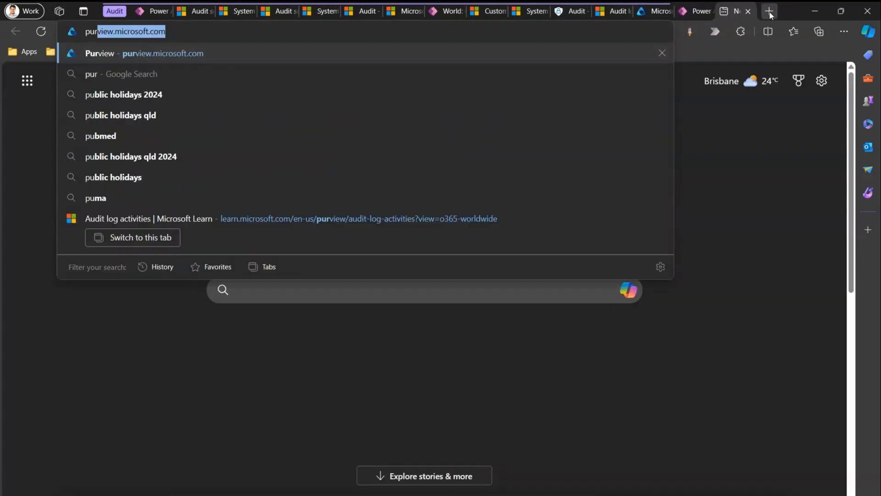
type("w")
key("Return")
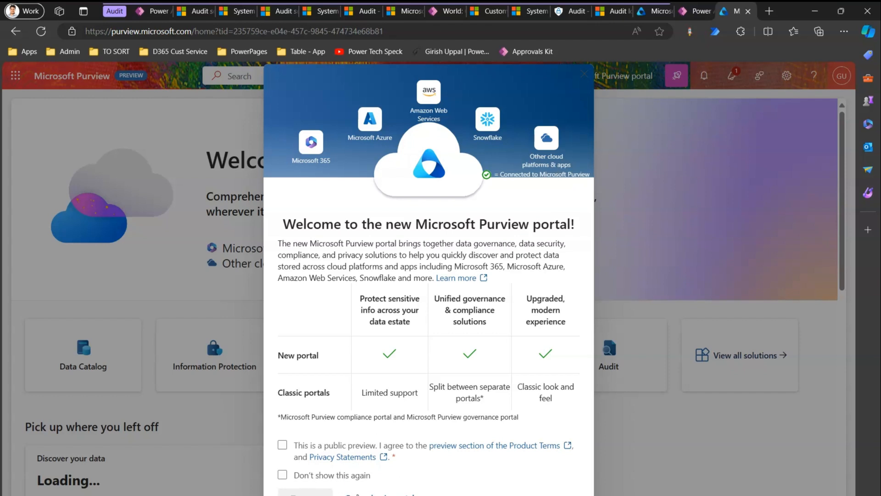
left_click(387, 494)
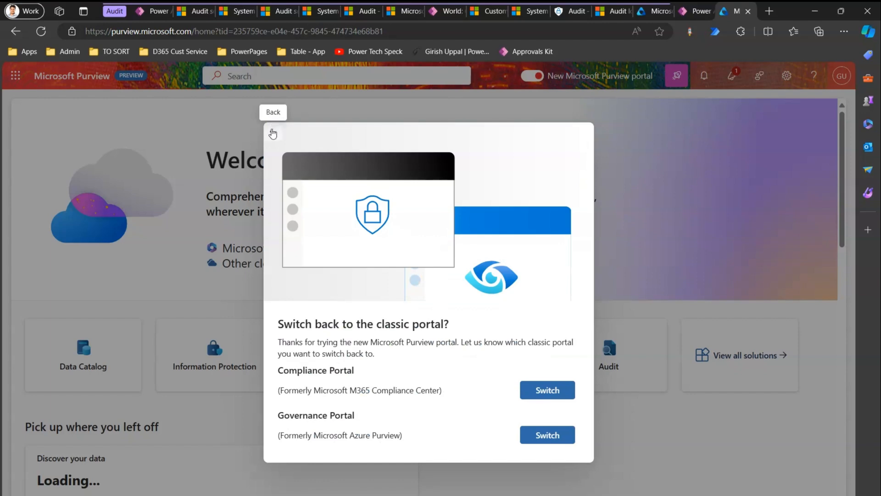
left_click(273, 132)
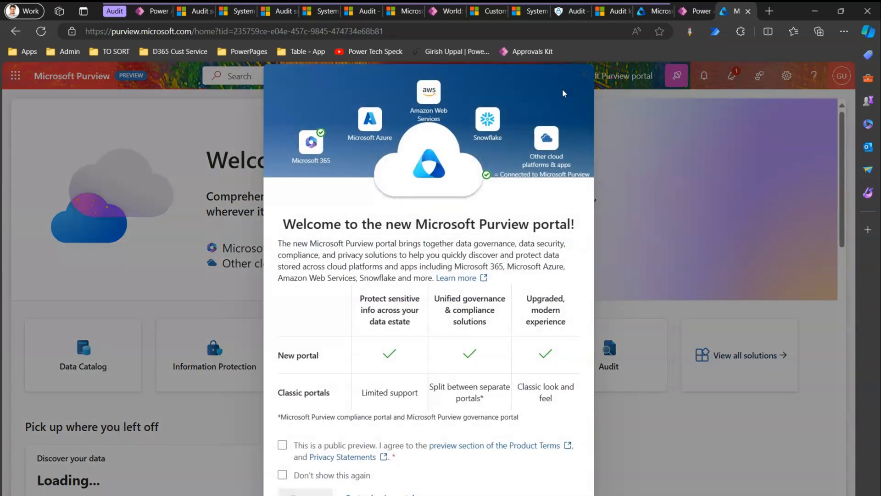
left_click(584, 74)
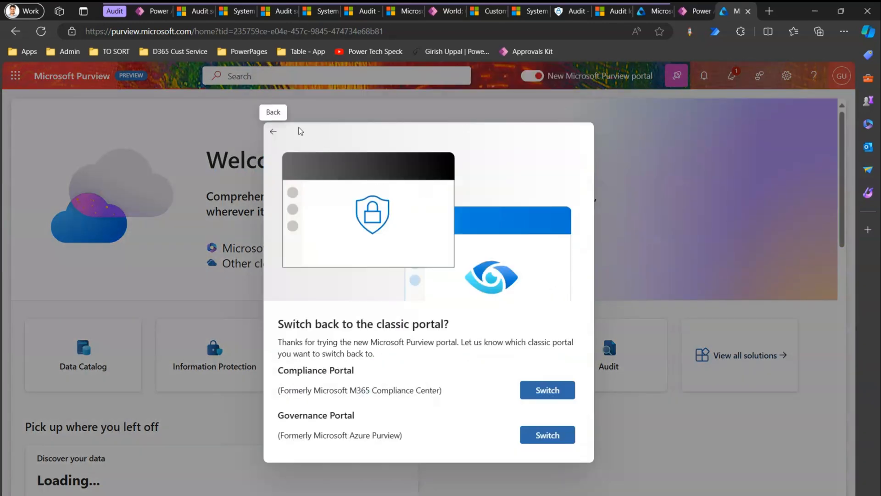
left_click(272, 132)
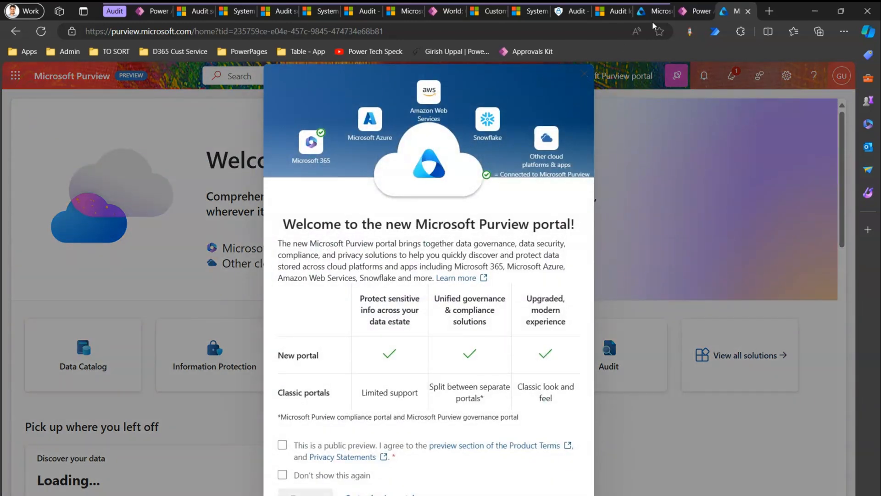
left_click(650, 13)
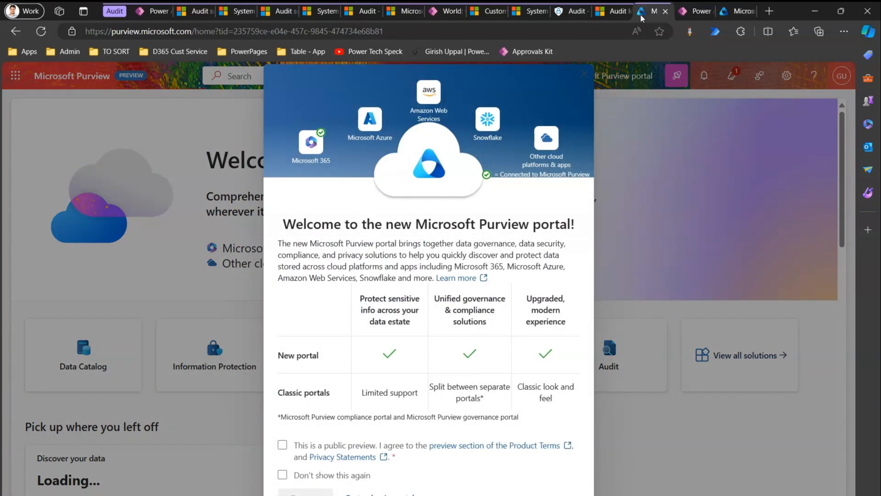
- Switch to the classic Purview portal at compliance.microsoft.com and open the Audit solution's search page
left_click(571, 11)
left_click_drag(86, 31, 205, 31)
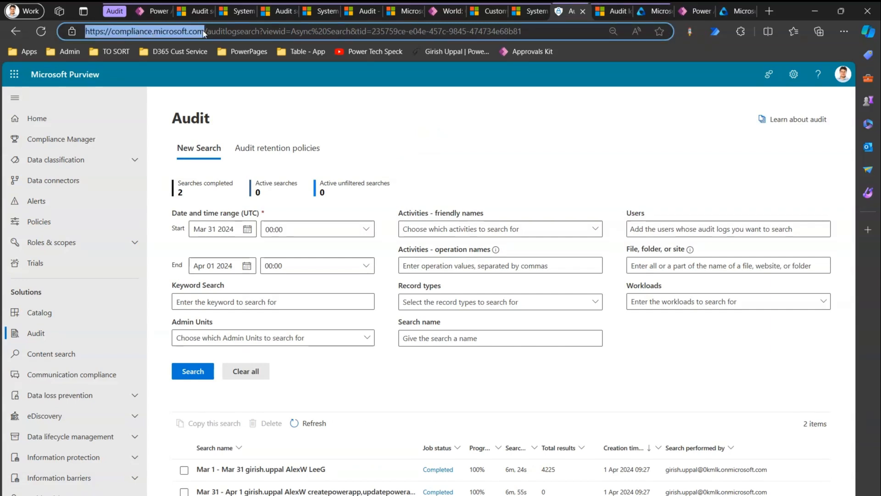
left_click(24, 334)
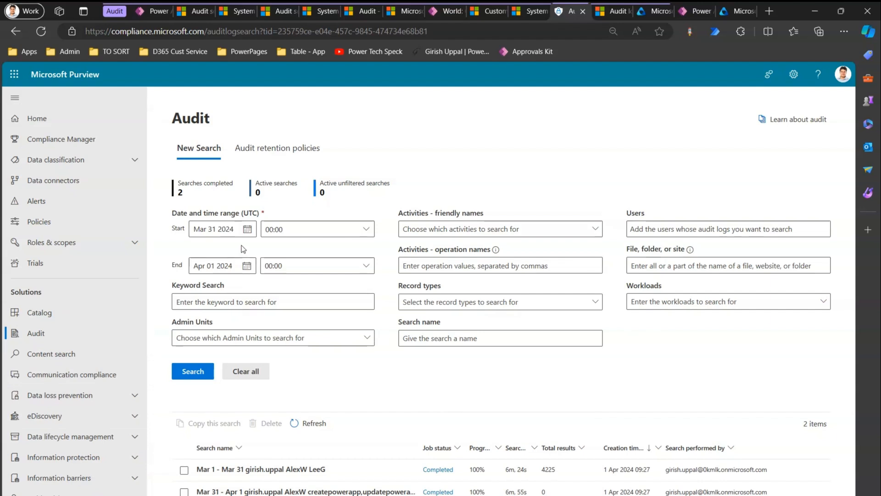
- Set the audit search's date range to start Feb 01 2024 and end Feb 28 2024
left_click(248, 229)
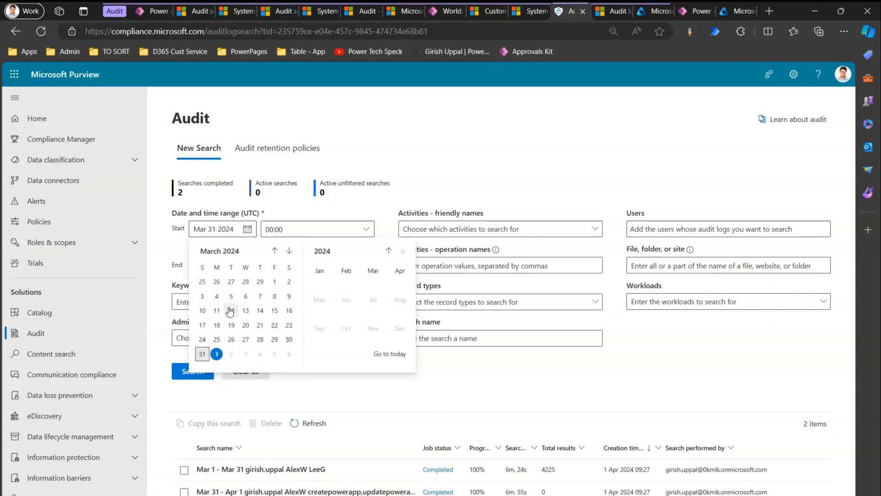
left_click(275, 281)
left_click(247, 231)
left_click(274, 248)
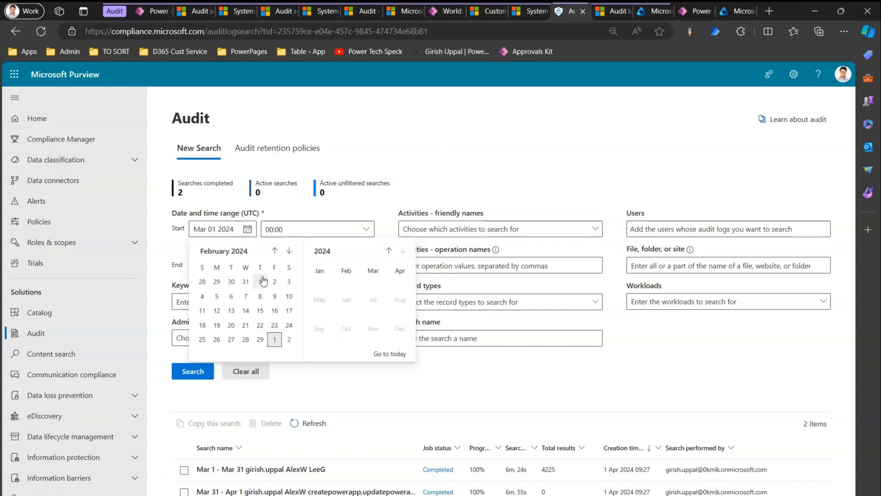
left_click(260, 279)
left_click(252, 266)
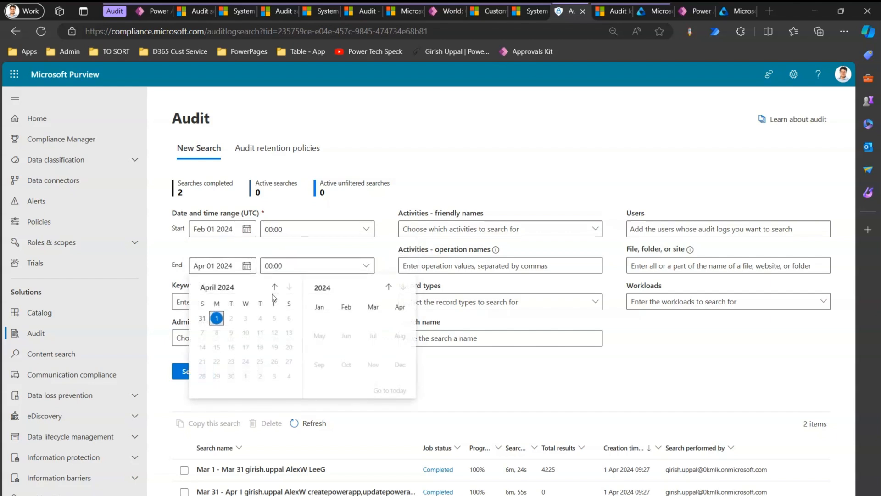
left_click(274, 287)
left_click(275, 287)
left_click(247, 375)
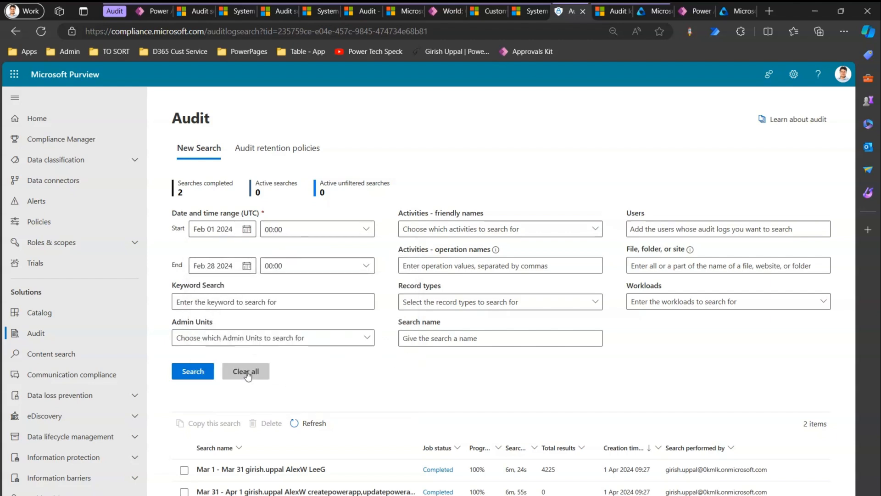
- Restrict the audit search to two users by entering each user's first name and picking the suggested account
left_click(207, 301)
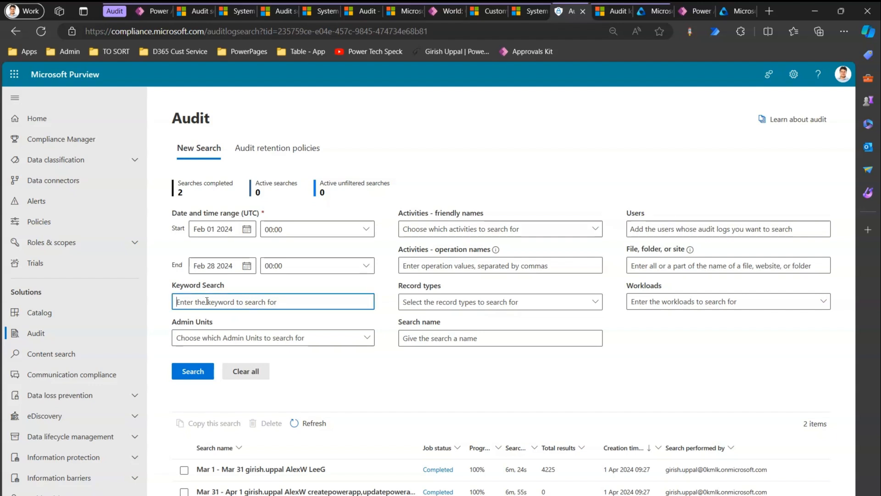
left_click(671, 228)
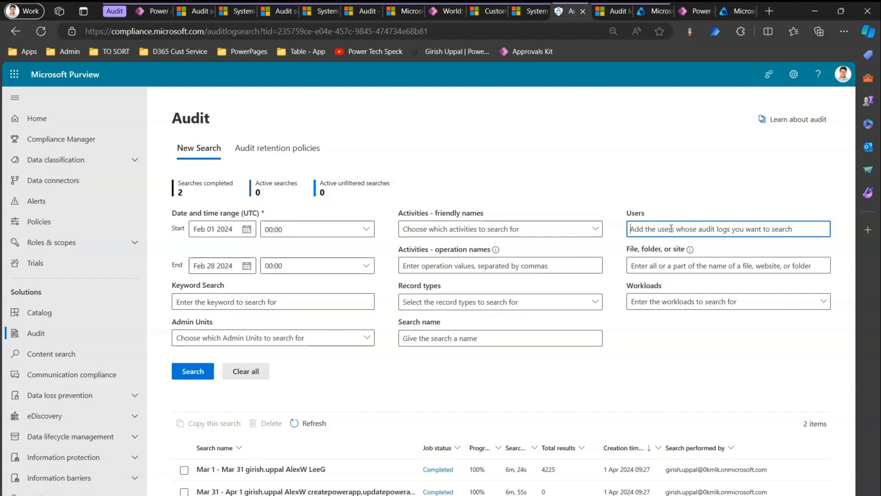
type("giri")
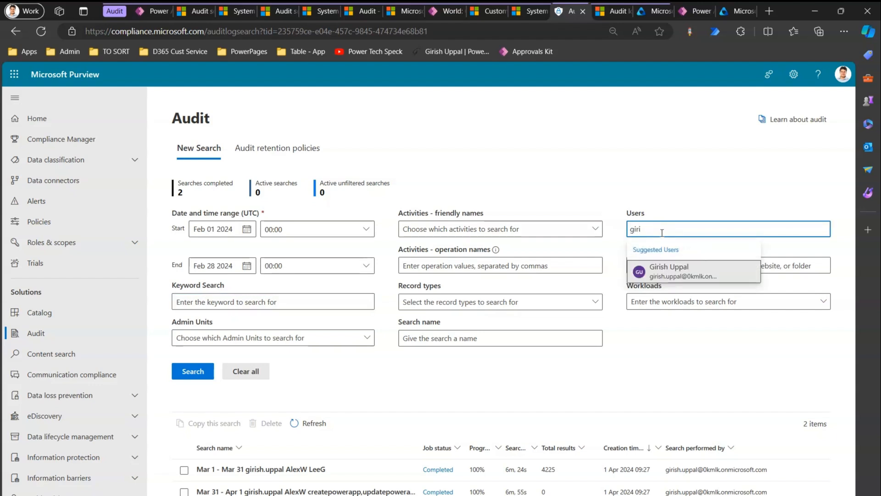
left_click(700, 268)
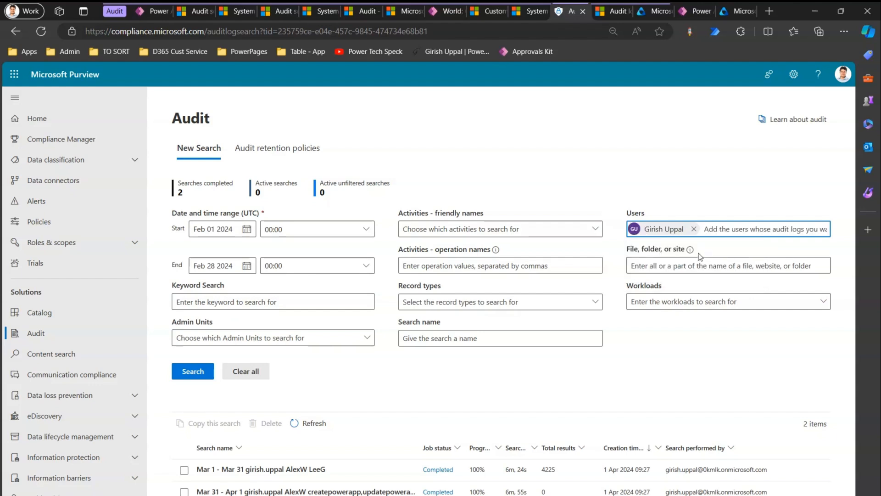
type("adele")
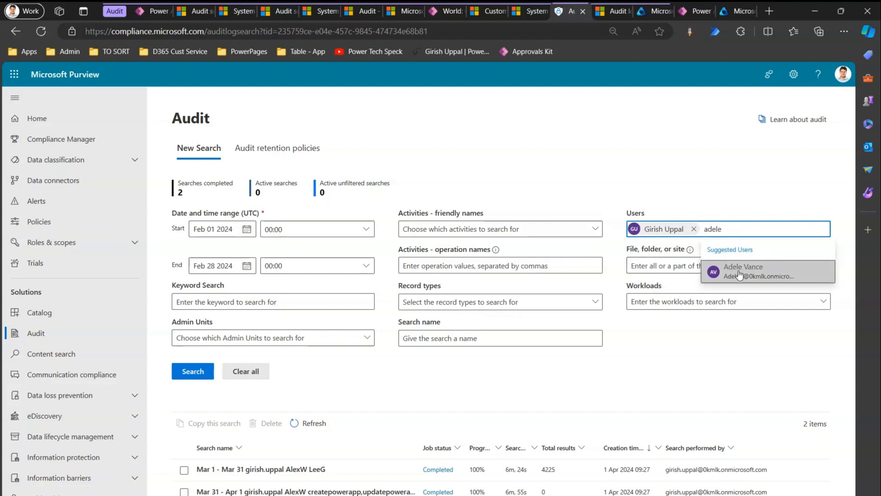
left_click(739, 274)
- Include the PowerApps app activities Created app, Edited app, Deleted app and Launched app in the search
left_click(591, 230)
left_click(596, 231)
left_click(596, 232)
left_click_drag(599, 284, 599, 315)
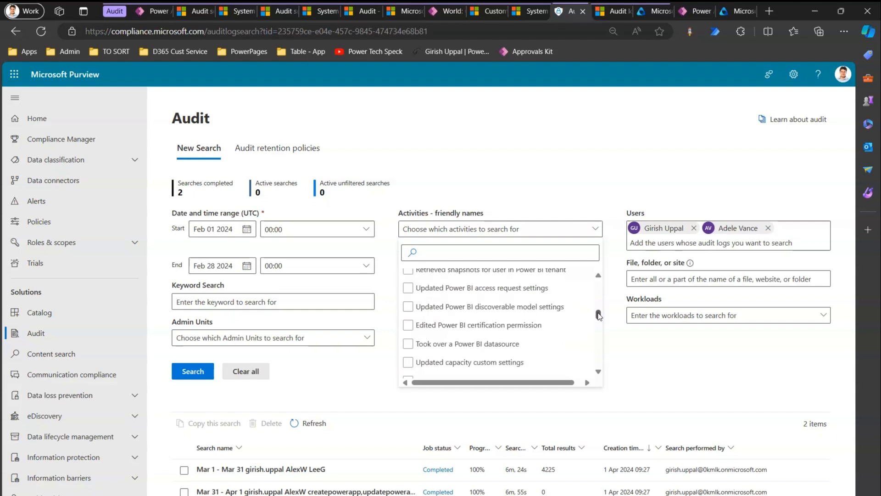
left_click(599, 373)
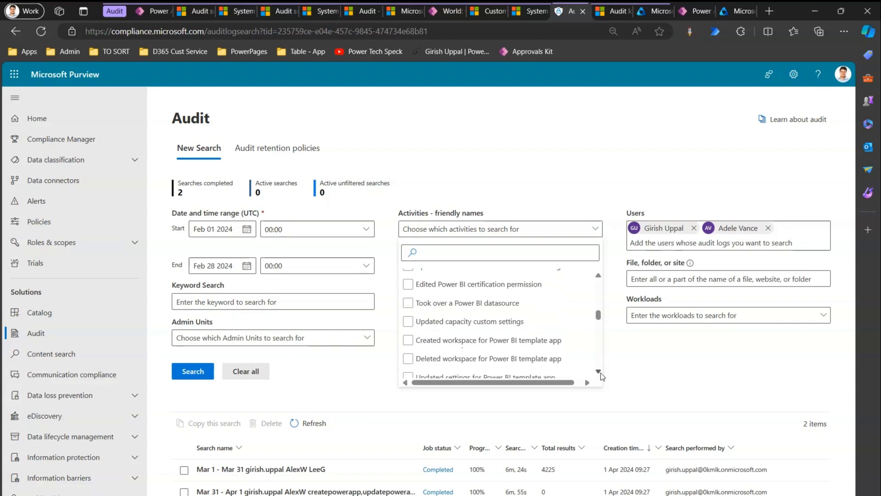
left_click_drag(601, 375, 601, 377)
left_click_drag(598, 322, 602, 338)
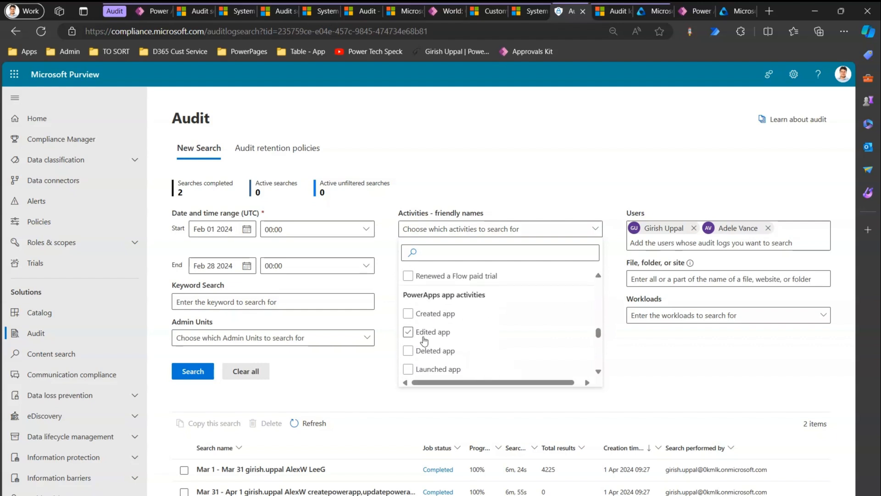
left_click(407, 314)
left_click(408, 331)
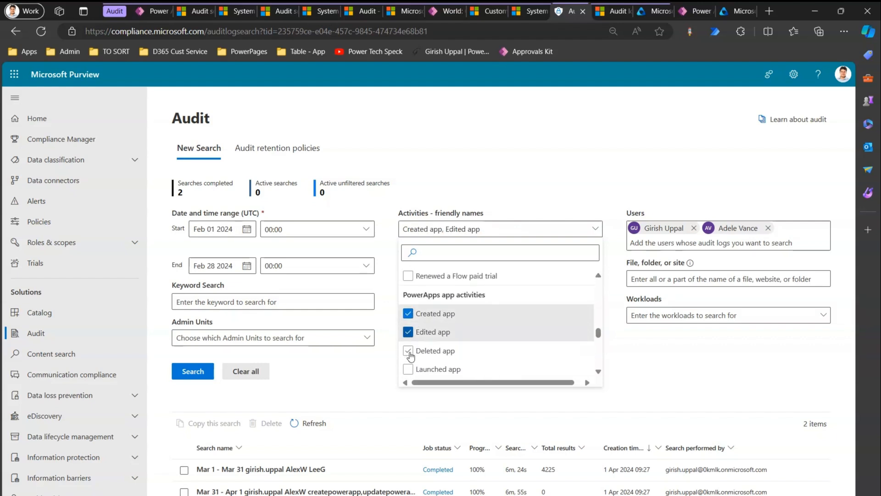
left_click(407, 350)
left_click(408, 369)
- Add the Updated DLP Policy, Deleted DLP Policy and Updated Lockbox access request activities to the search
left_click_drag(598, 334, 600, 342)
left_click(598, 276)
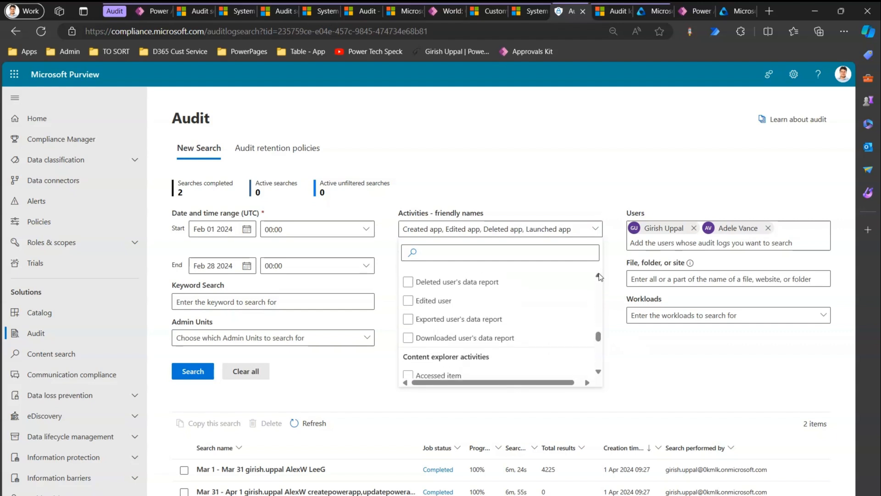
left_click(599, 276)
left_click(598, 276)
left_click(598, 276)
left_click(598, 275)
left_click(599, 276)
left_click(598, 276)
left_click(598, 276)
left_click(598, 276)
left_click(598, 276)
left_click(598, 276)
left_click(599, 276)
left_click(598, 276)
left_click(598, 275)
left_click(598, 275)
left_click(598, 275)
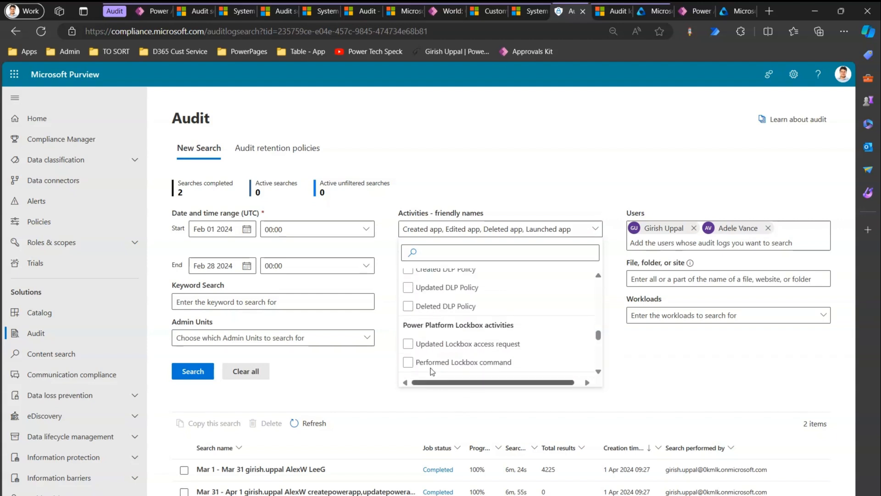
left_click(407, 344)
left_click(408, 306)
left_click(408, 288)
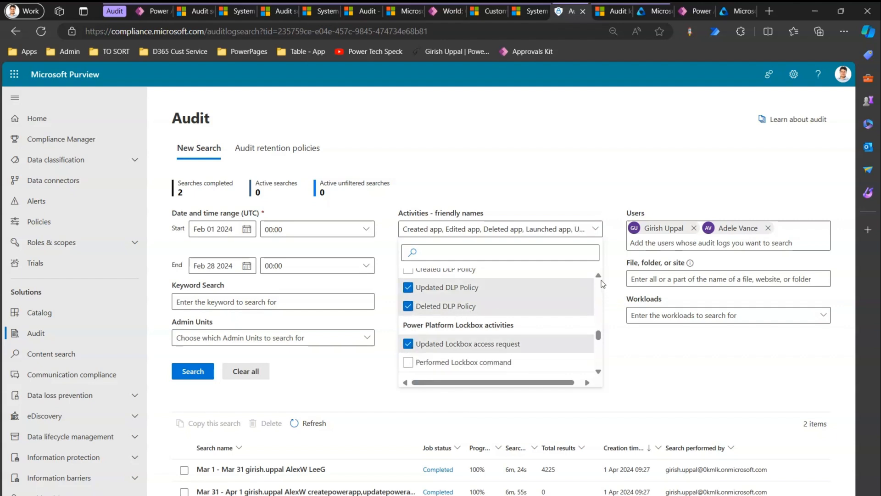
scroll(504, 312, "up", 3)
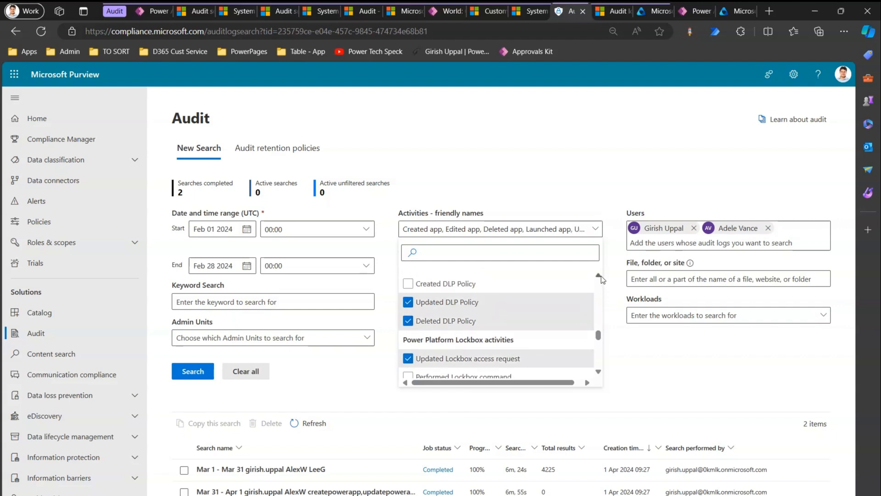
- Close the activities list and run the audit search with the chosen criteria
left_click(664, 370)
left_click(193, 370)
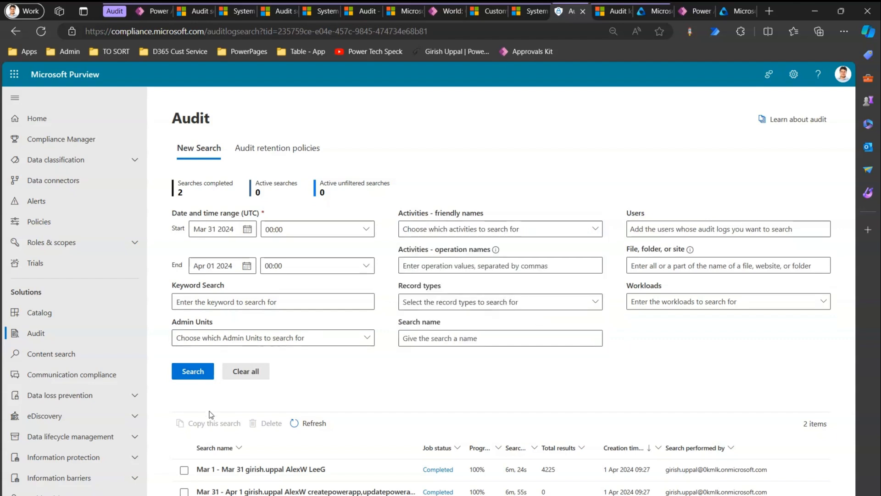
left_click(200, 363)
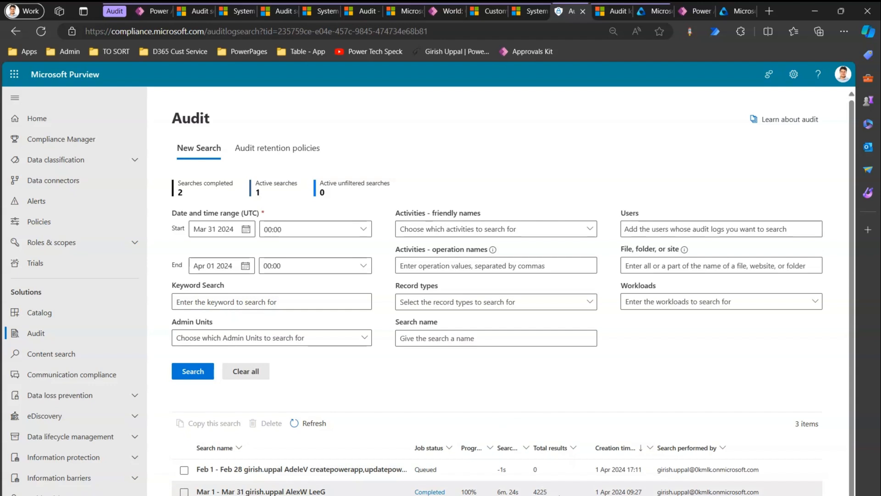
- Open the results of the completed Mar 1 - Mar 31 search from the search list
left_click_drag(530, 481, 564, 495)
key("Escape")
left_click_drag(853, 388, 865, 422)
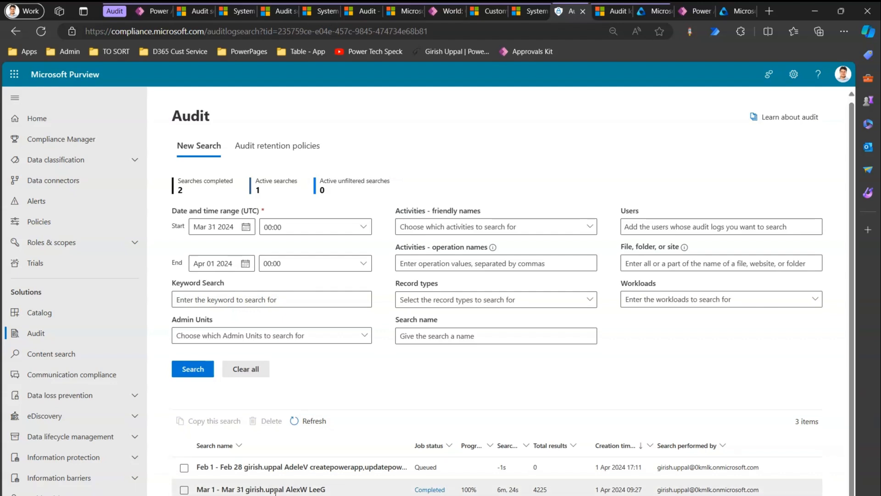
left_click(184, 490)
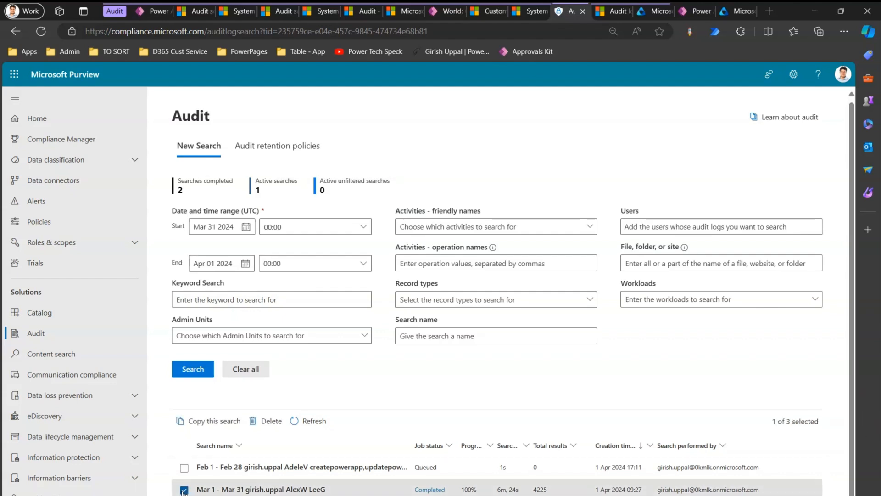
left_click(428, 489)
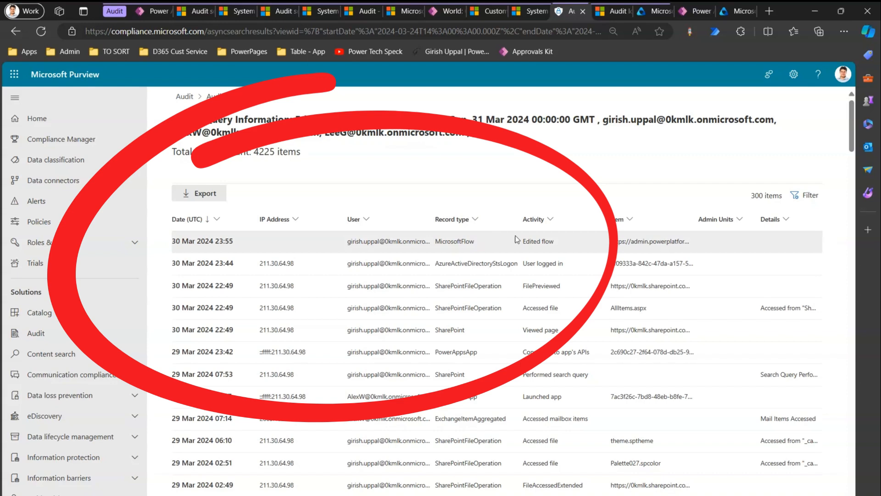
- Read through the details of the Edited flow entry from 30 Mar 2024 23:55, including its operation, and close them
left_click(410, 241)
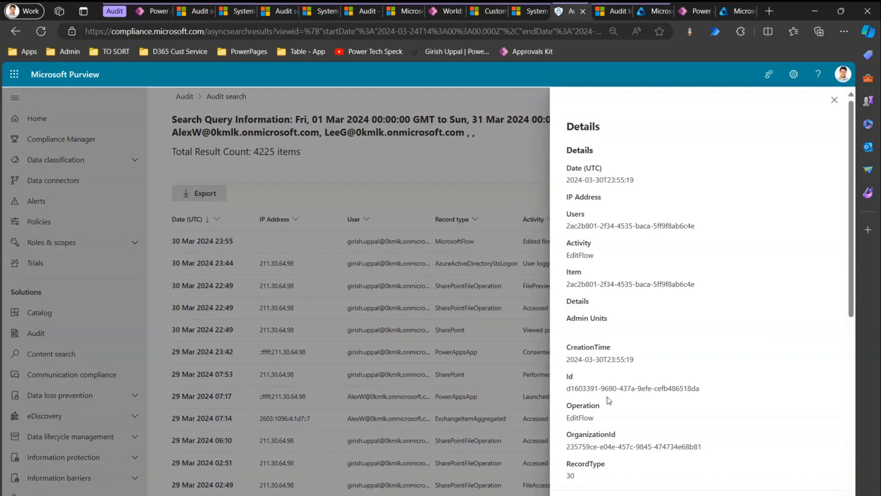
left_click_drag(579, 418, 609, 419)
left_click_drag(851, 301, 869, 494)
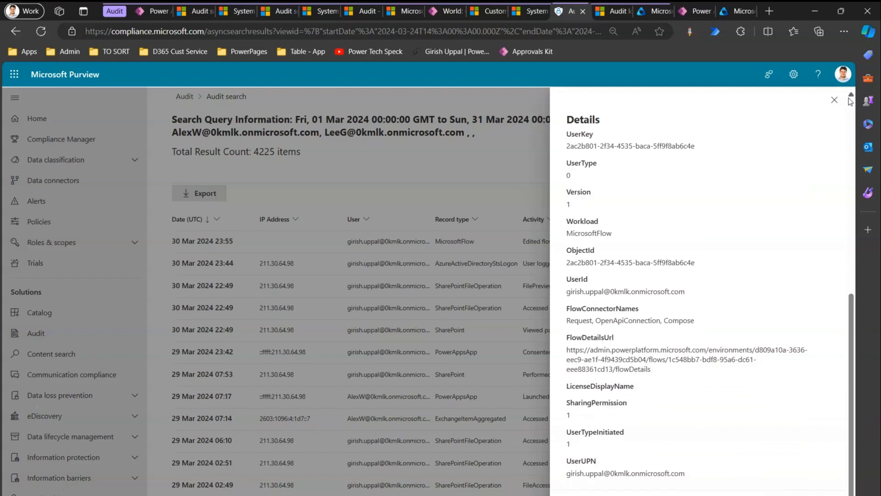
left_click(834, 100)
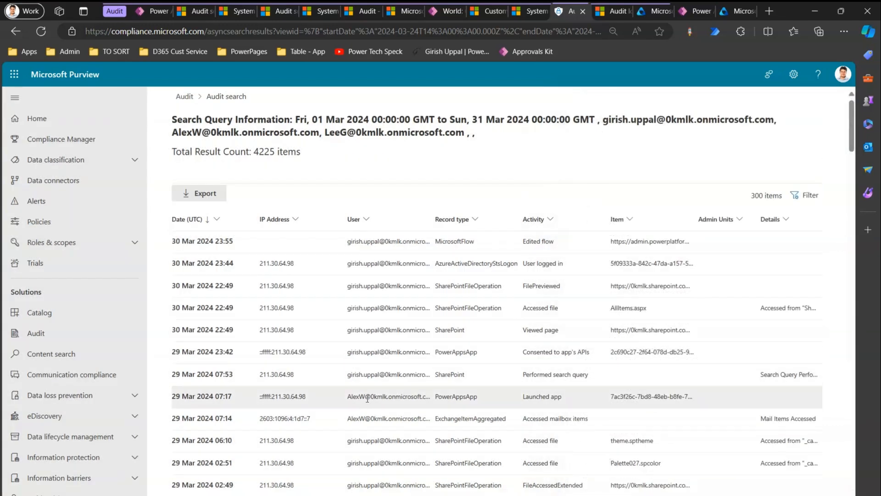
- Read the 29 Mar 2024 07:17 Launched app entry's details down to the environment display name in AdditionalInfo, and close them
left_click(417, 397)
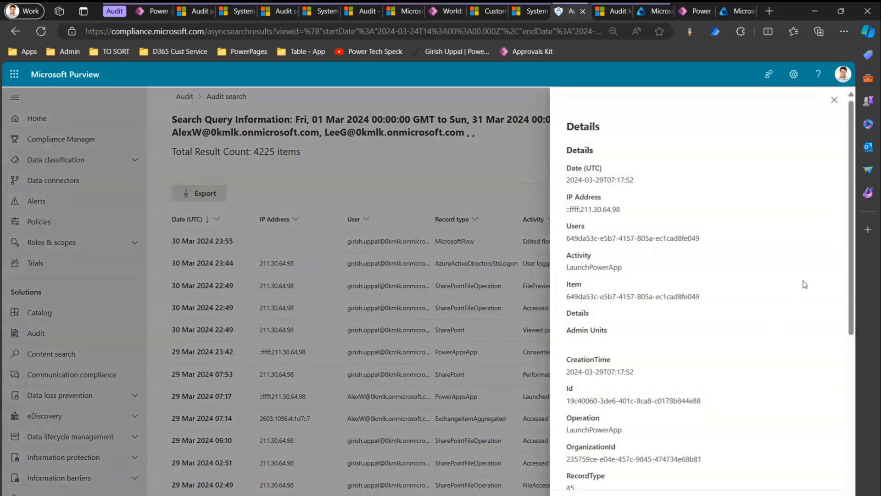
left_click_drag(851, 284, 879, 482)
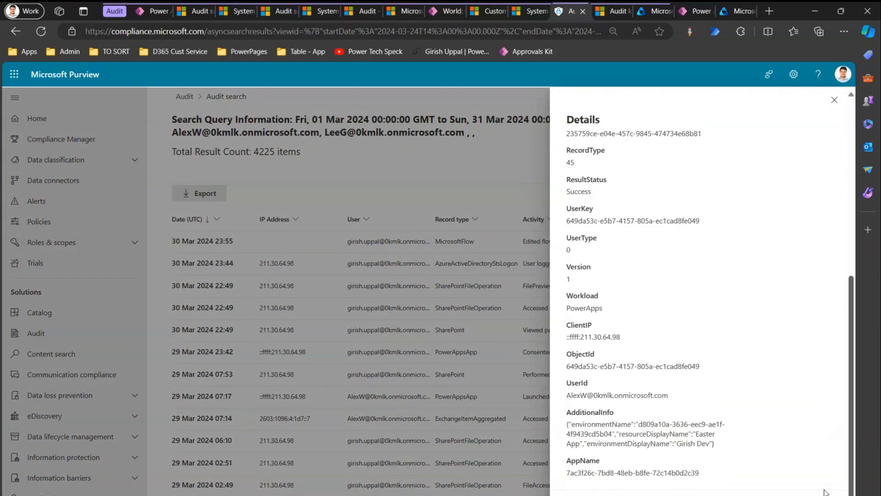
left_click_drag(732, 446, 589, 425)
left_click_drag(696, 434, 711, 445)
double_click(688, 446)
left_click(709, 443, "shift")
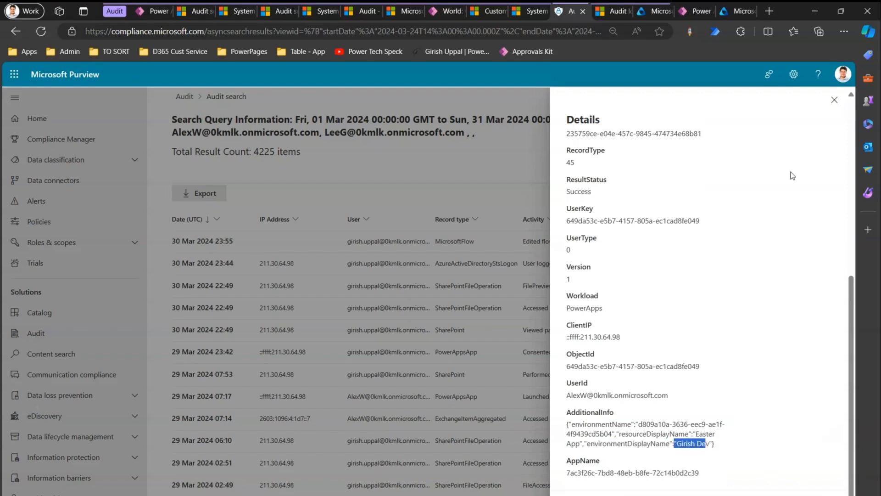
left_click(834, 100)
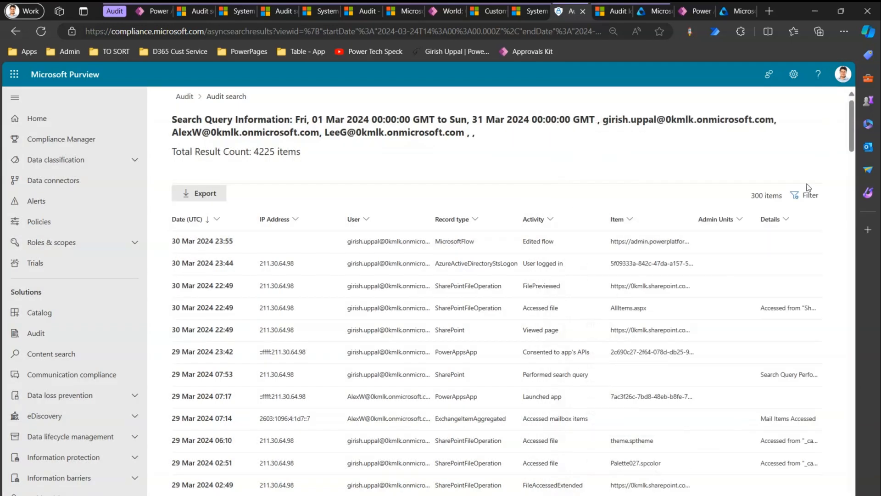
- Examine the activity, UserAgent and RequestType in the 24 Mar 2024 01:02 User logged in entry's details, and close them
left_click_drag(852, 137, 869, 231)
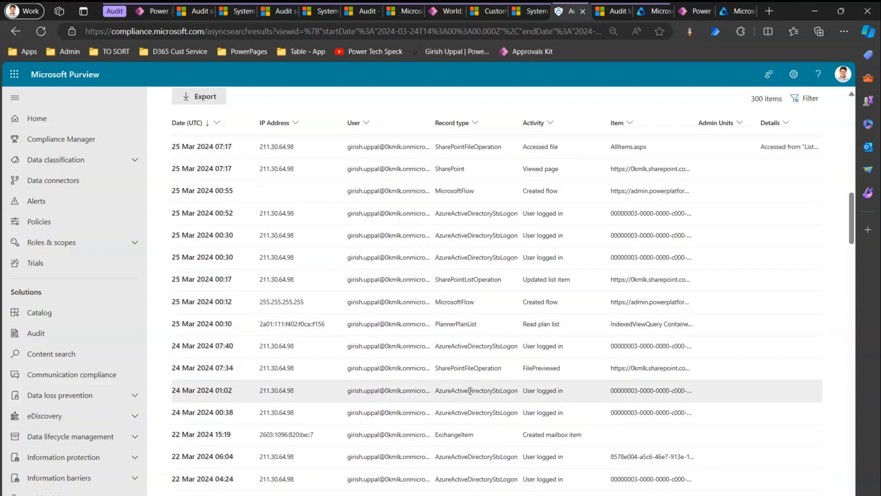
left_click(384, 391)
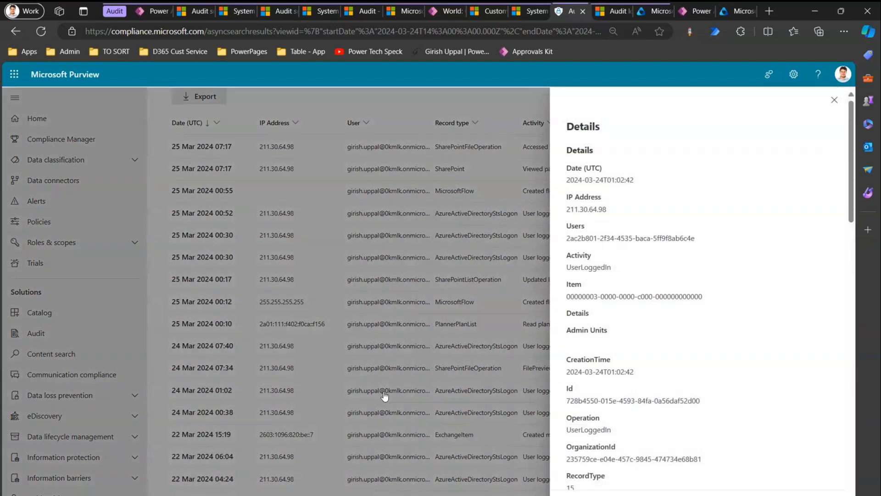
left_click_drag(575, 267, 608, 267)
left_click_drag(852, 224, 862, 353)
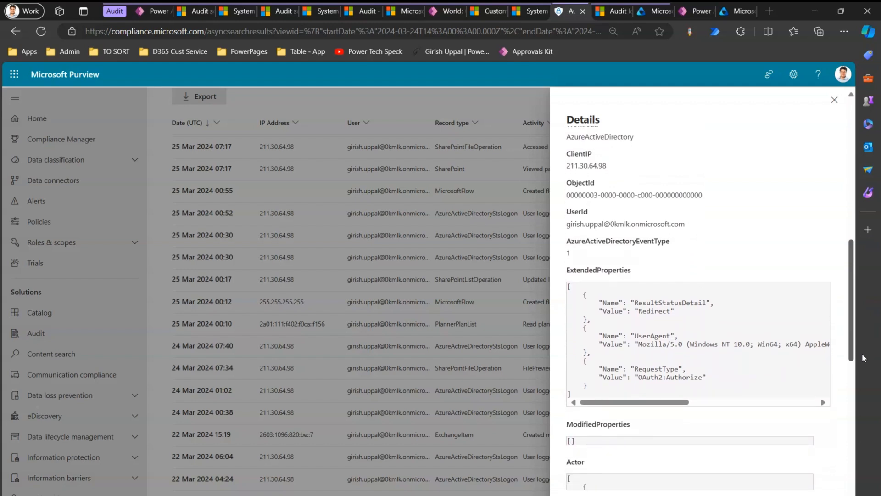
left_click_drag(651, 344, 686, 343)
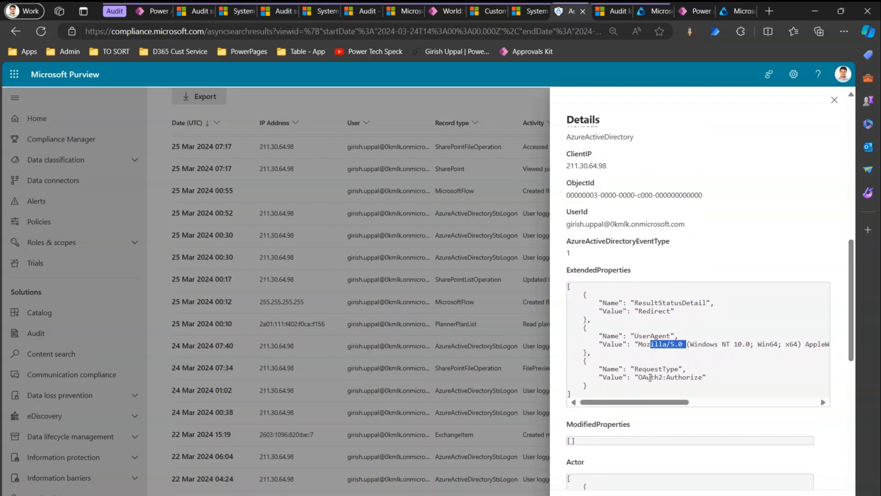
left_click_drag(639, 377, 682, 377)
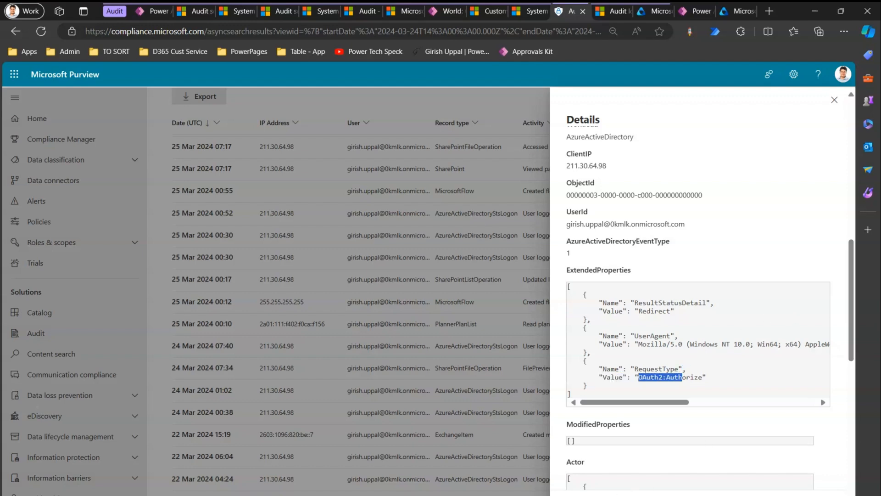
key("Escape")
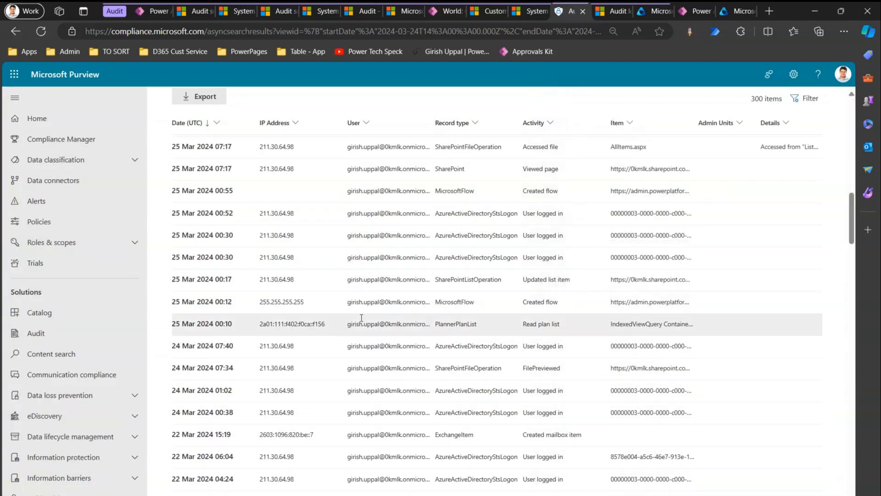
- Check the User, Record type and Activity column options, and browse the older audit entries before returning to the newest
left_click(367, 123)
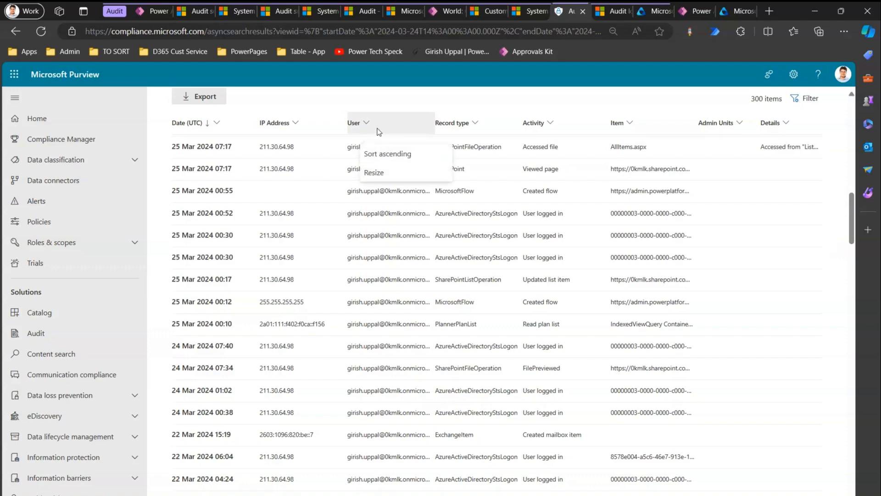
left_click(482, 125)
left_click(550, 123)
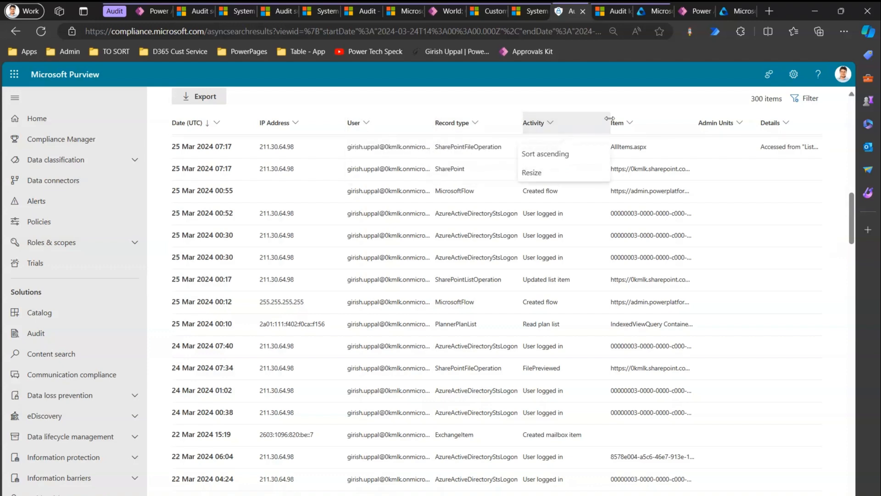
left_click_drag(851, 216, 853, 478)
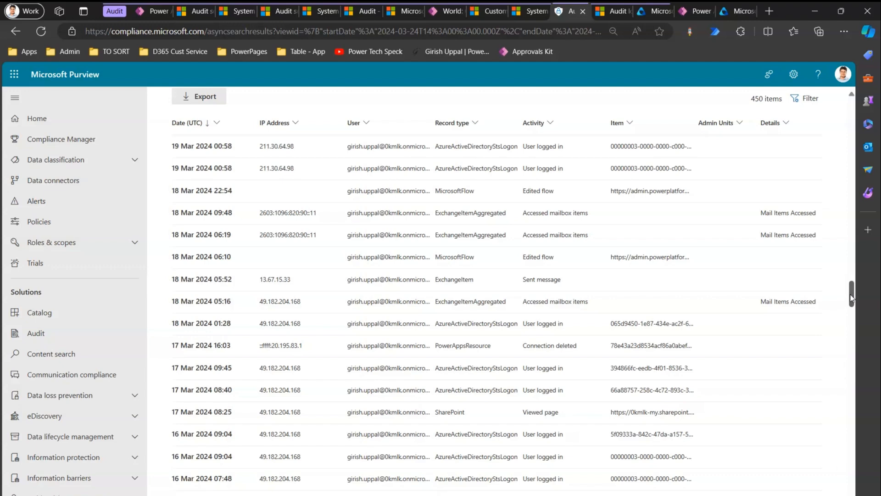
left_click_drag(851, 297, 851, 115)
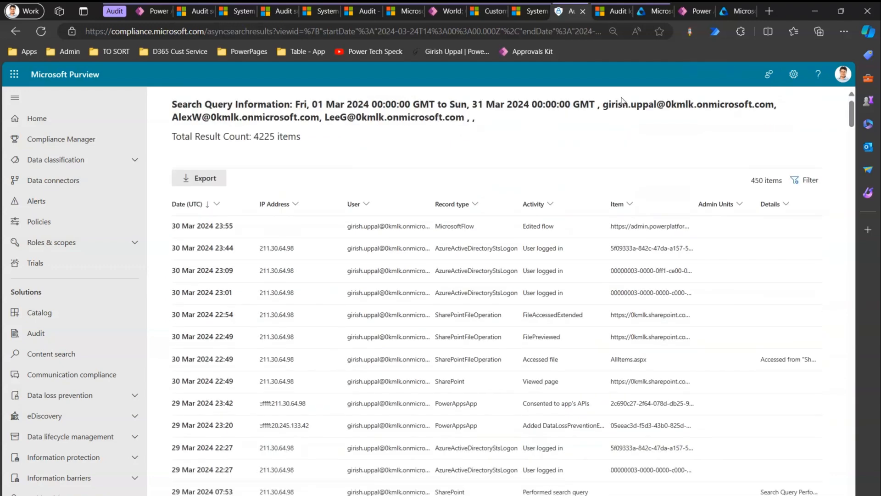
- Switch back to the development environment's Audit settings page in the Power Platform admin center
left_click(193, 11)
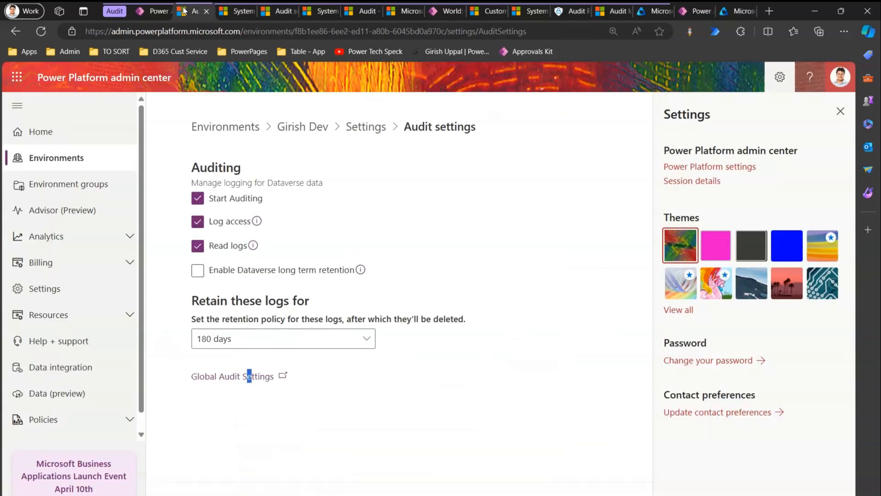